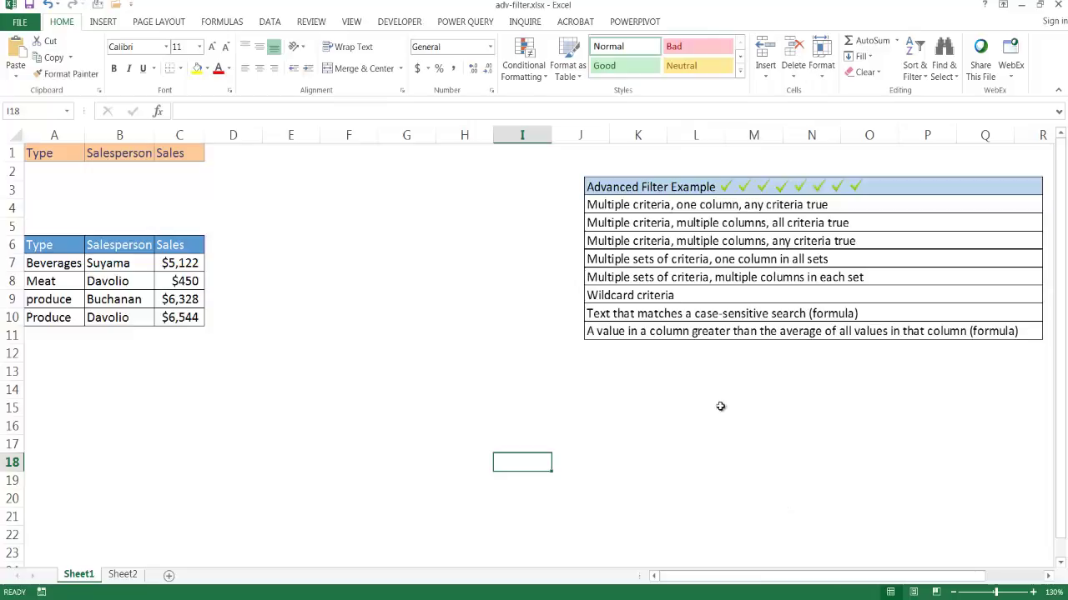
left_click(271, 22)
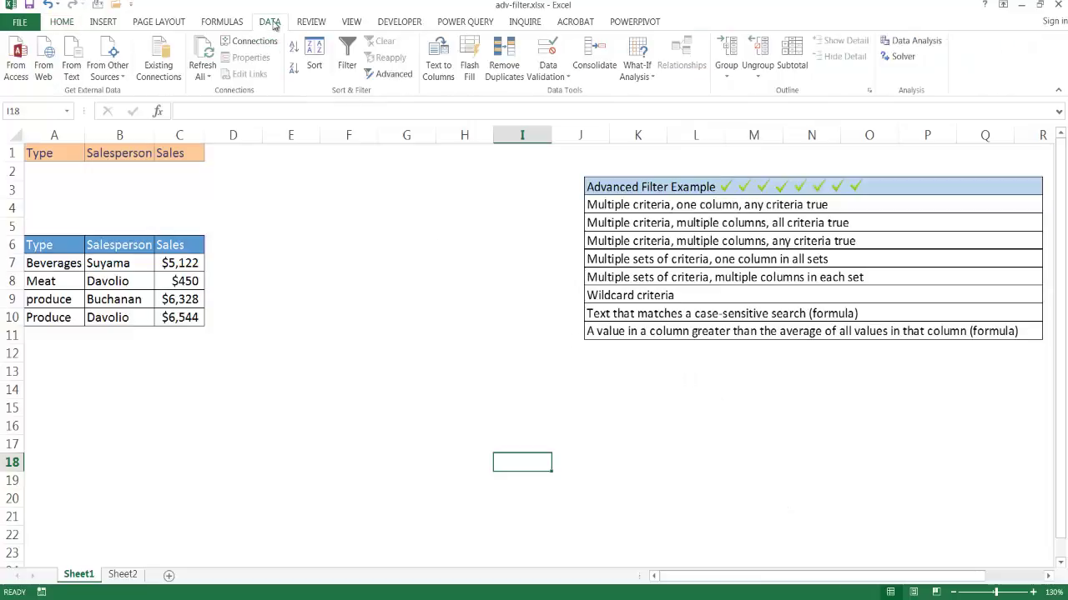
left_click(389, 73)
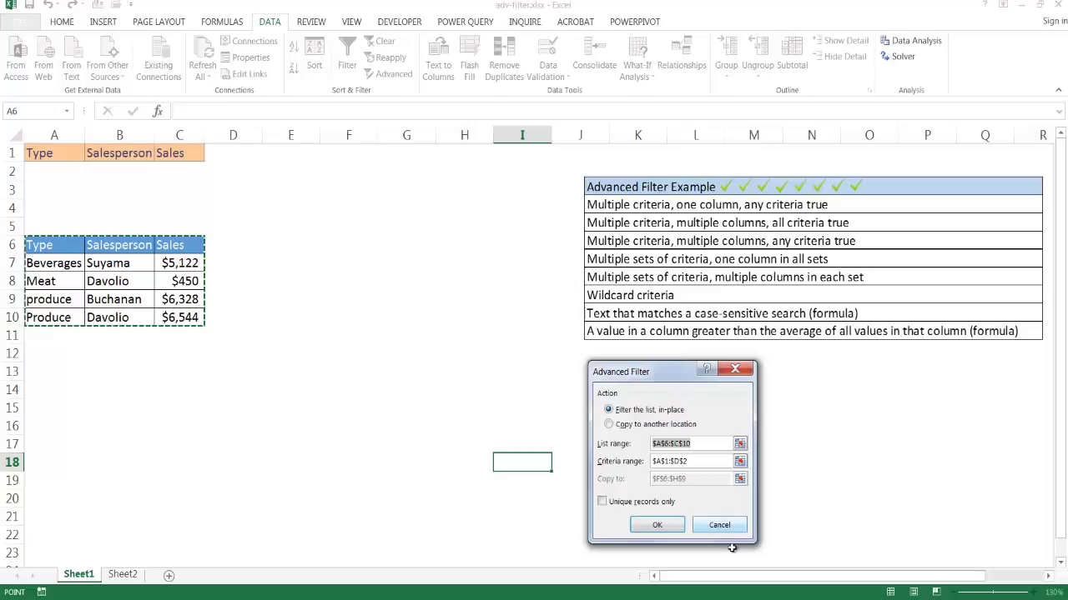
left_click(719, 524)
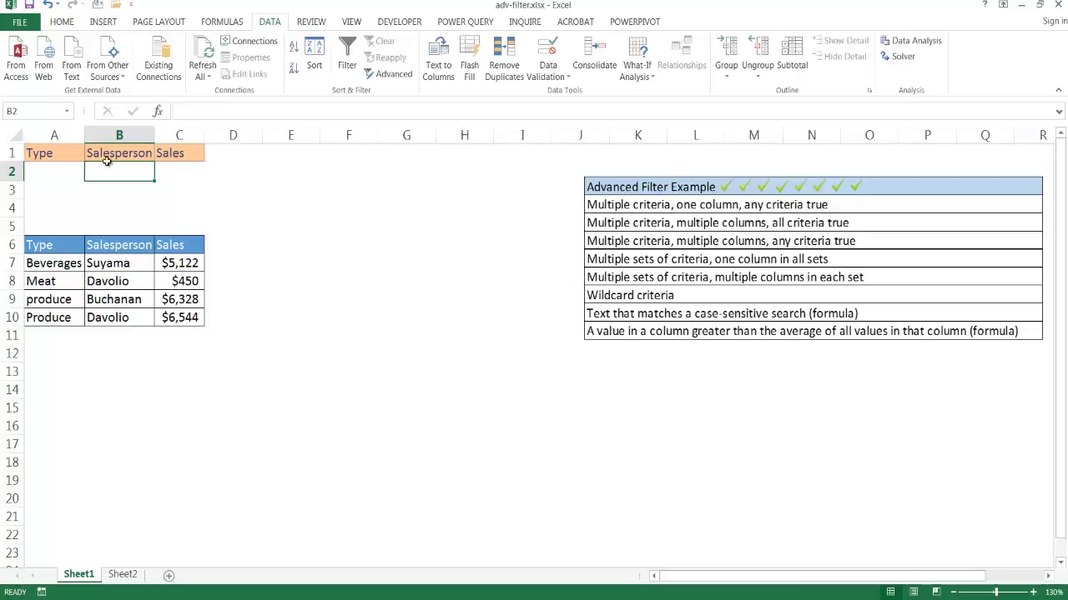
- Enter the salesperson surname from B8 as a criterion in B2 and the one from B9 in B3
type("Da")
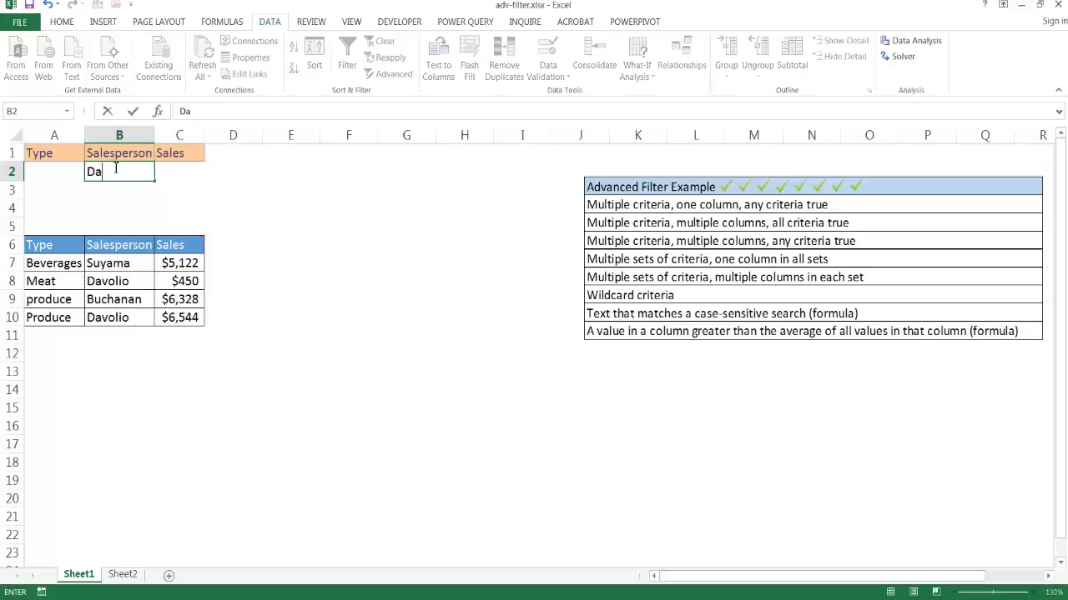
type("volio")
key("Return")
type("Buchan")
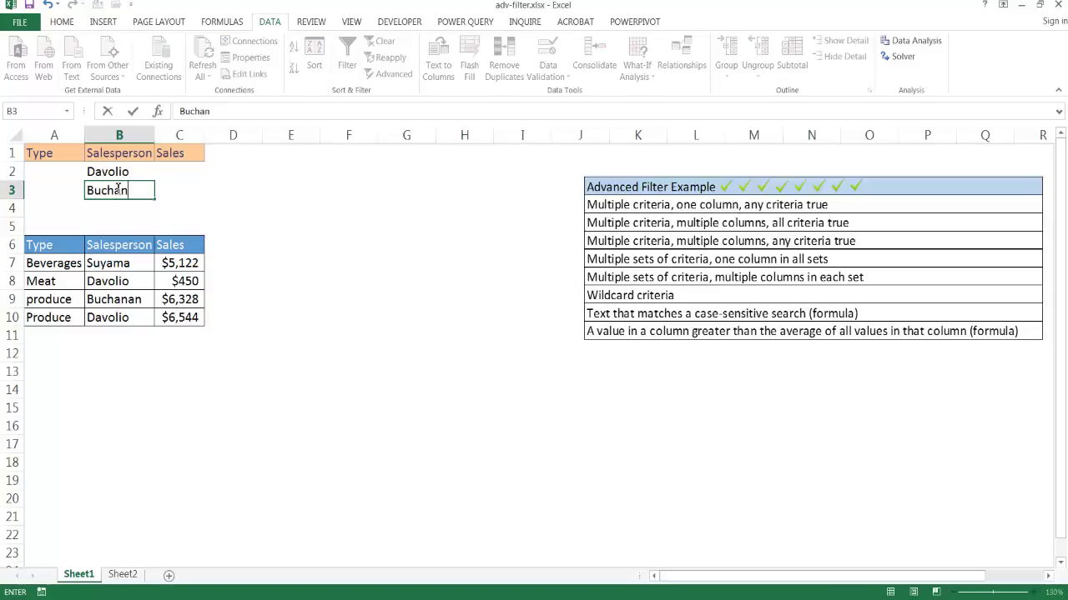
type("an")
left_click(123, 305)
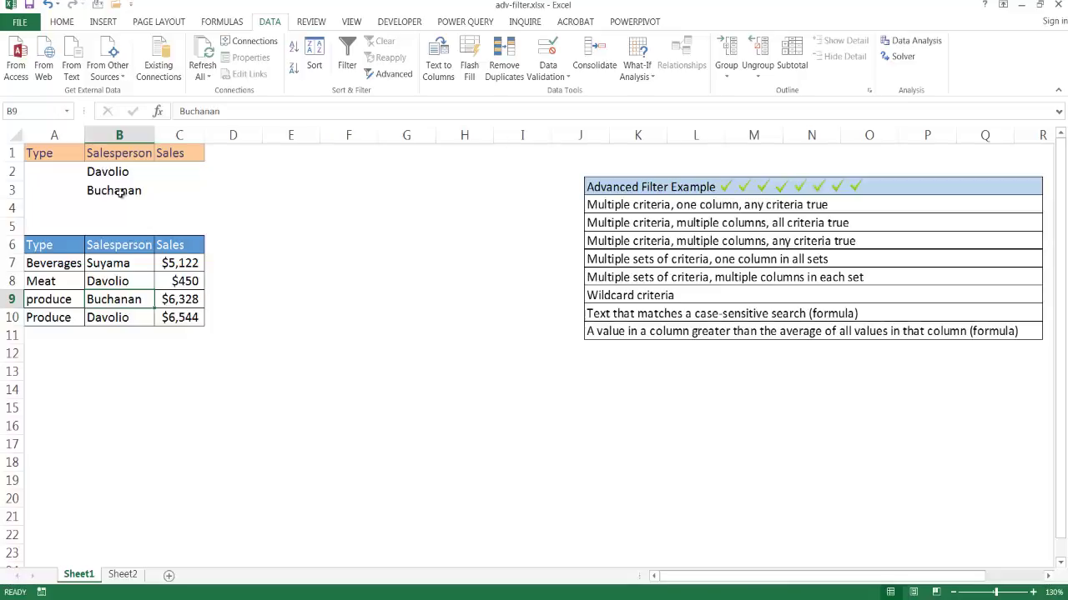
left_click(117, 281)
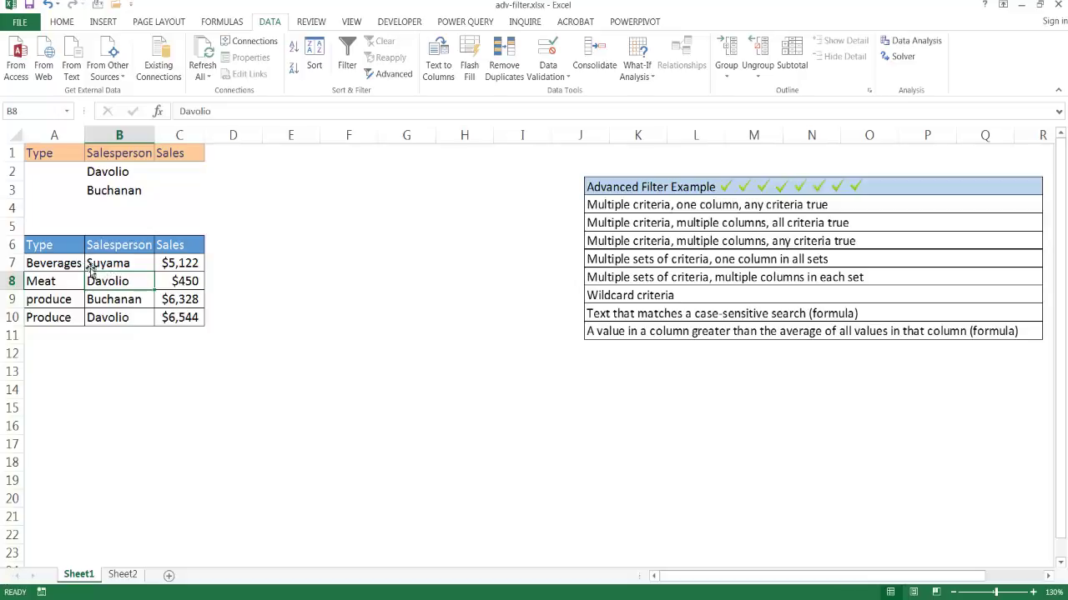
- Try an in-place Advanced Filter of list range A6:C10 with criteria range A1:C3, and undo the filter
left_click(394, 74)
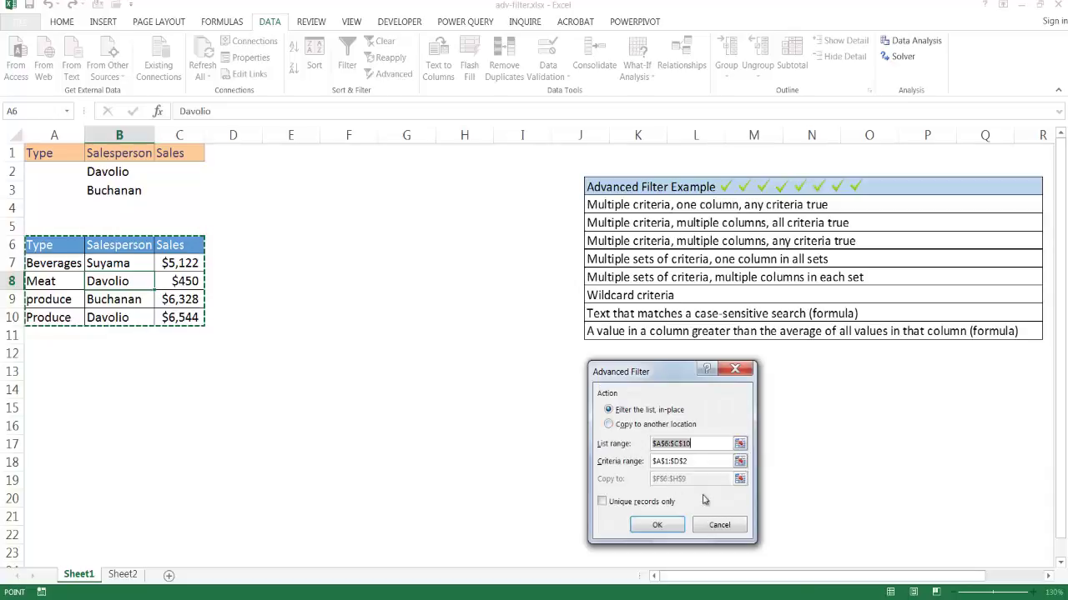
left_click(721, 524)
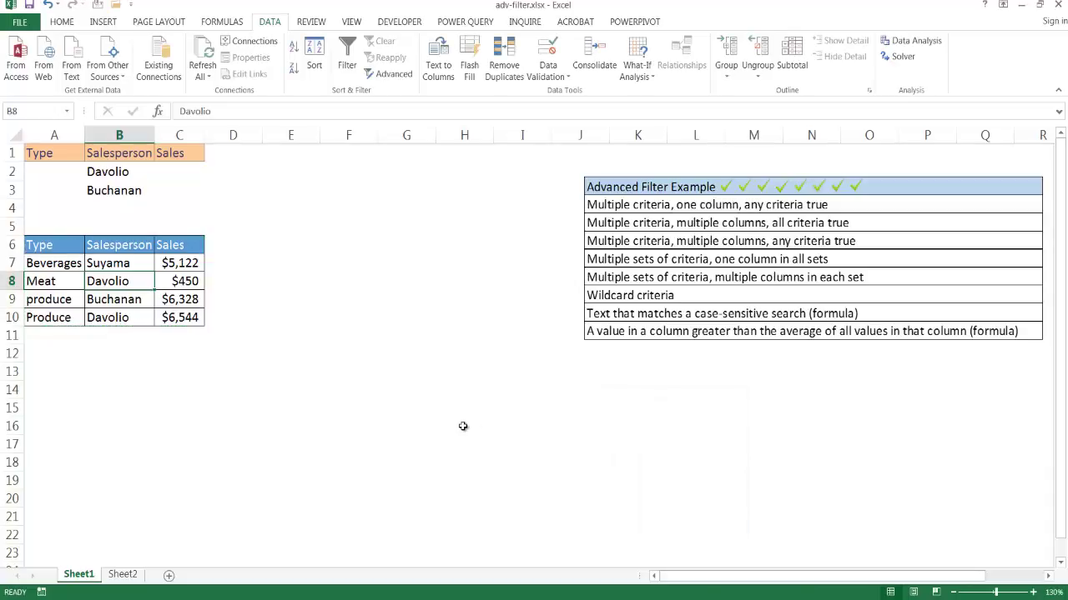
key("alt+a")
key("q")
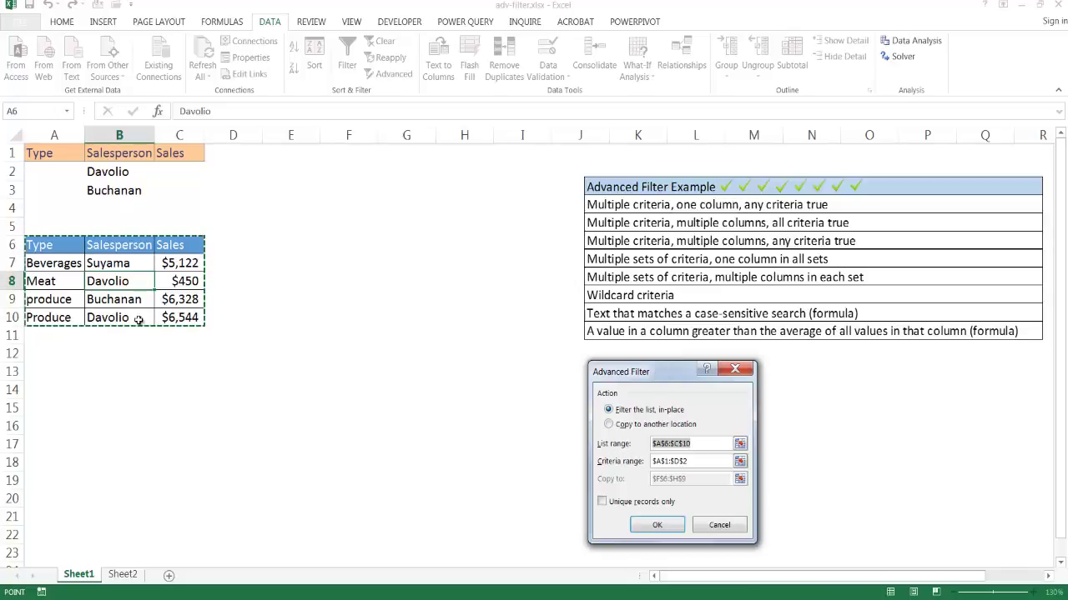
left_click(698, 461)
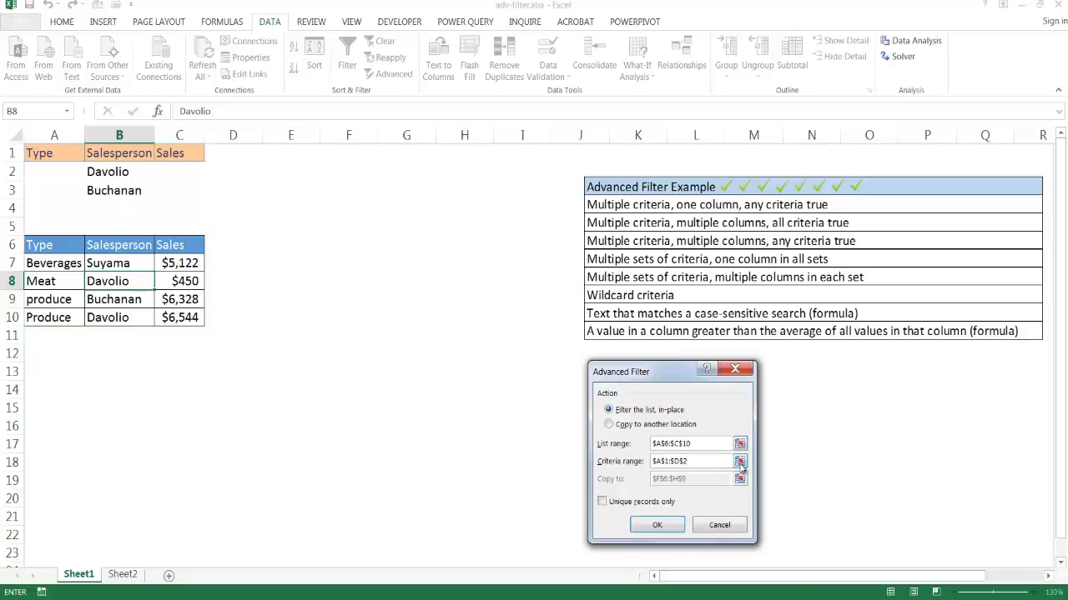
left_click(740, 462)
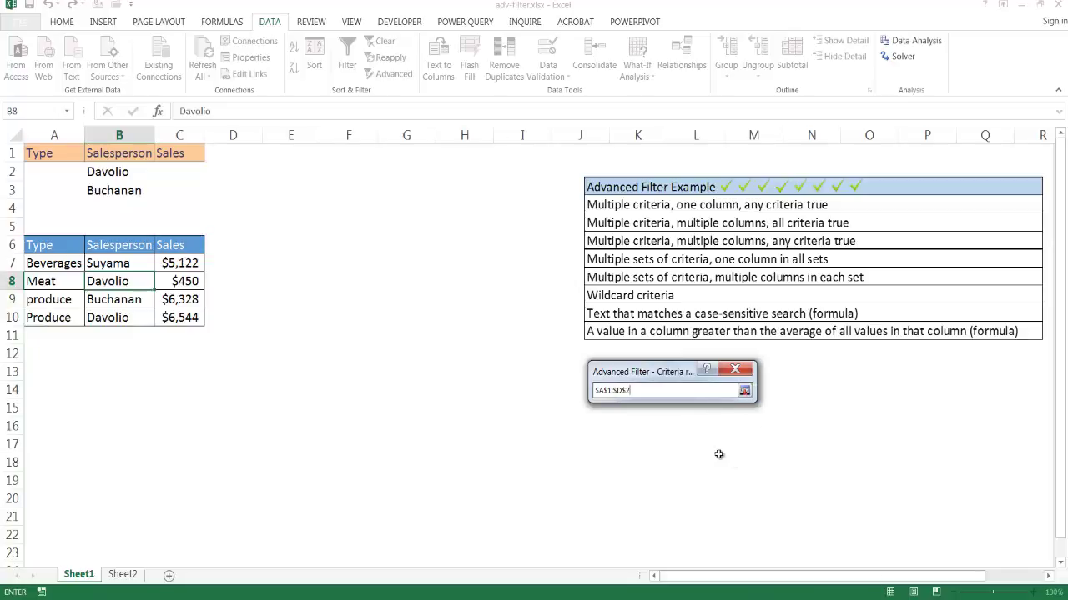
left_click(68, 158)
left_click_drag(68, 159, 172, 197)
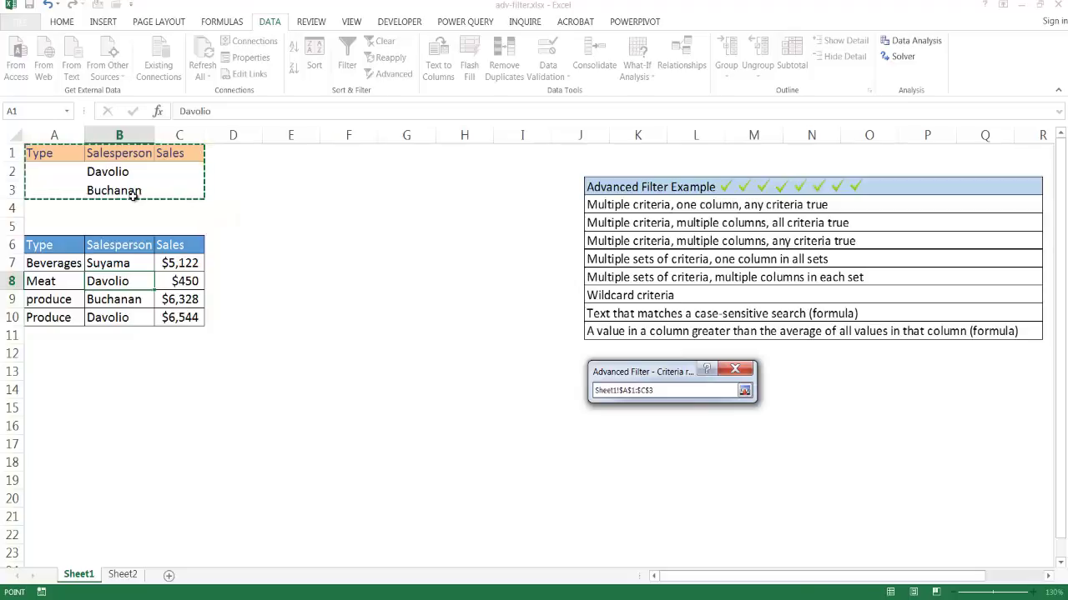
left_click(741, 390)
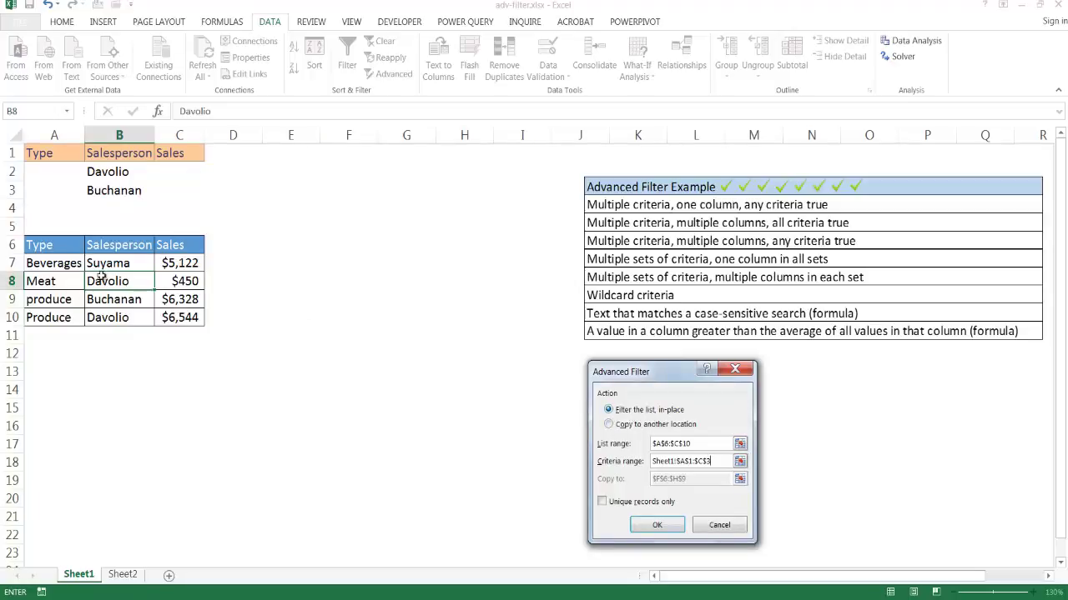
left_click(658, 524)
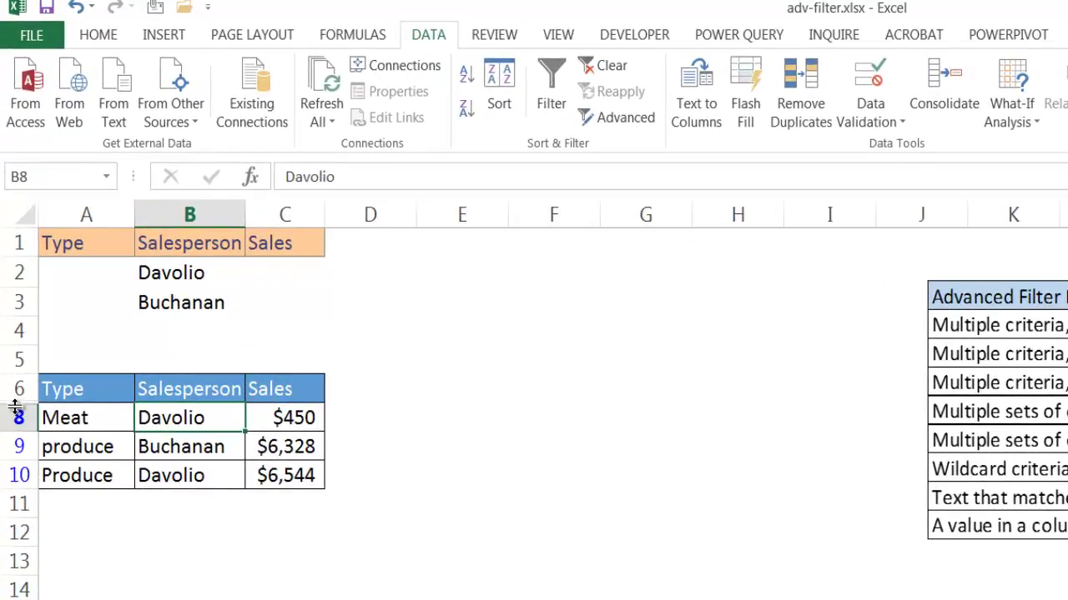
key("ctrl+z")
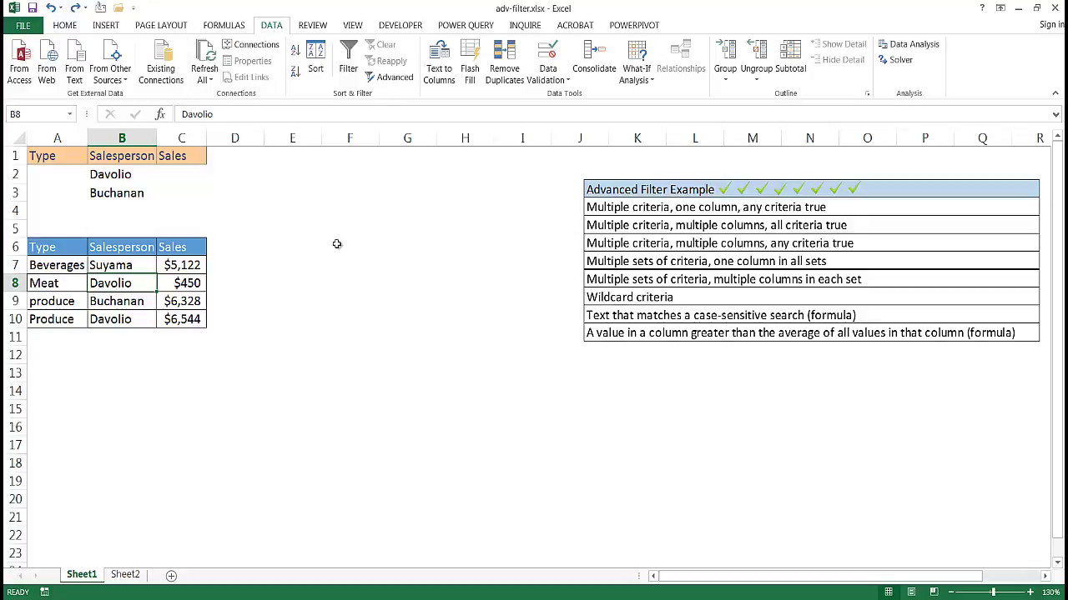
- Set up an Advanced Filter of A6:C10 that copies to another location, using criteria range A1:C3
key("alt+a")
key("q")
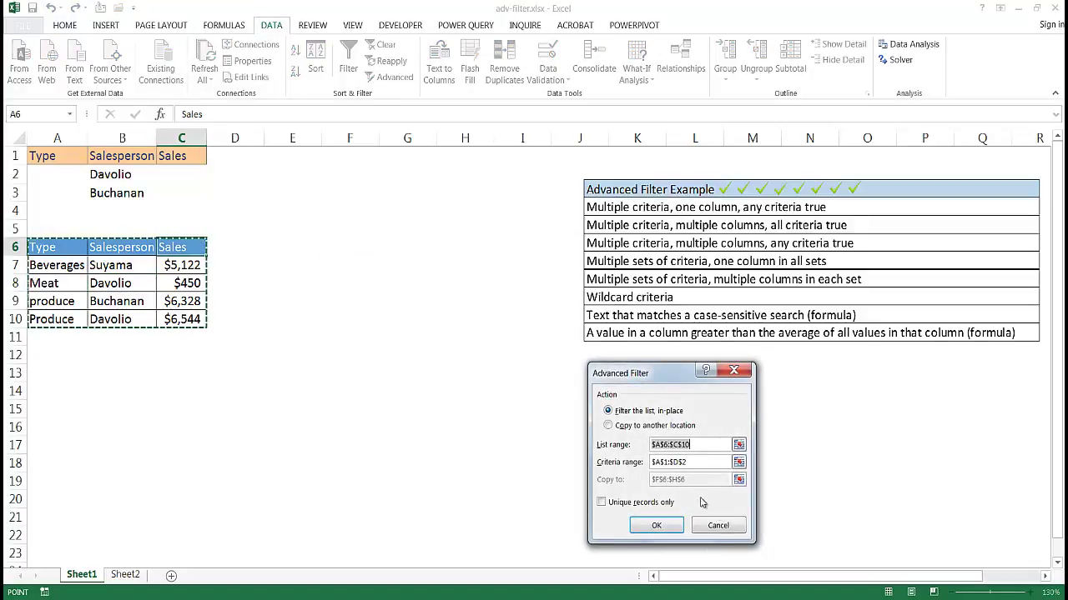
left_click(609, 426)
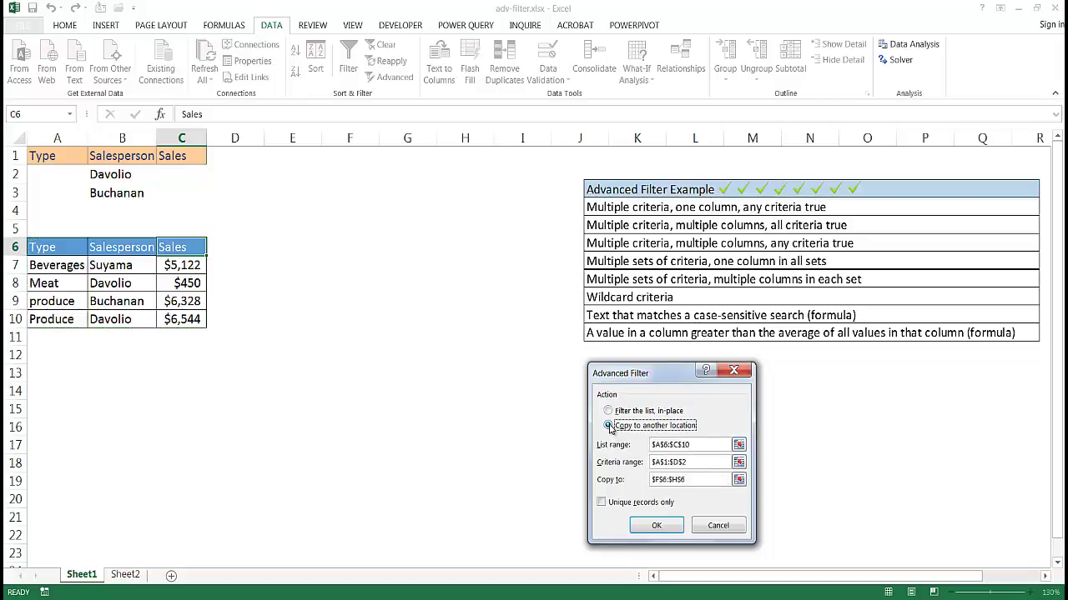
left_click(714, 448)
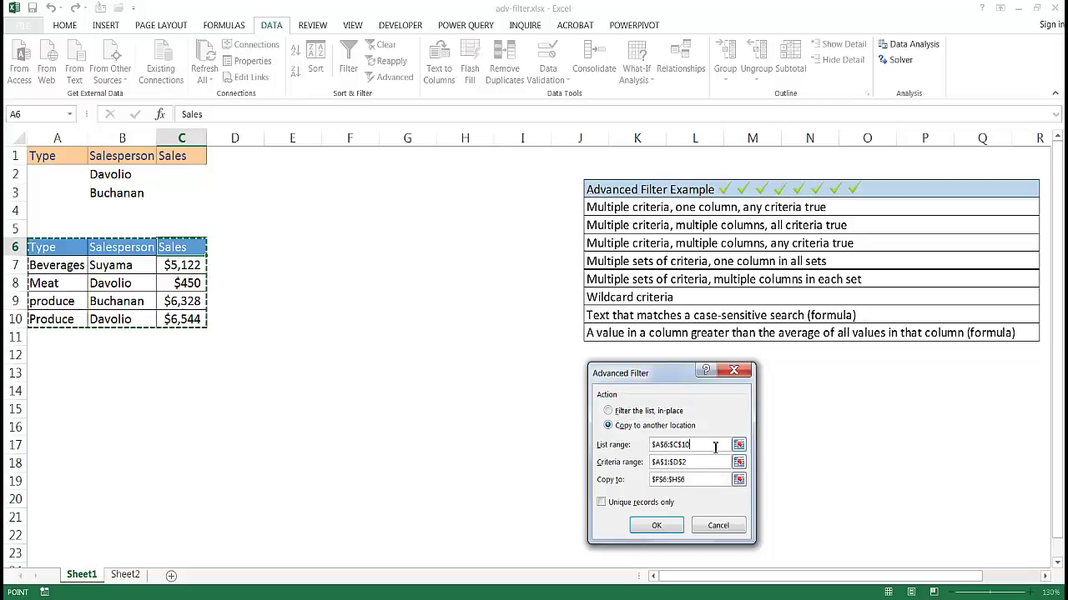
left_click(695, 468)
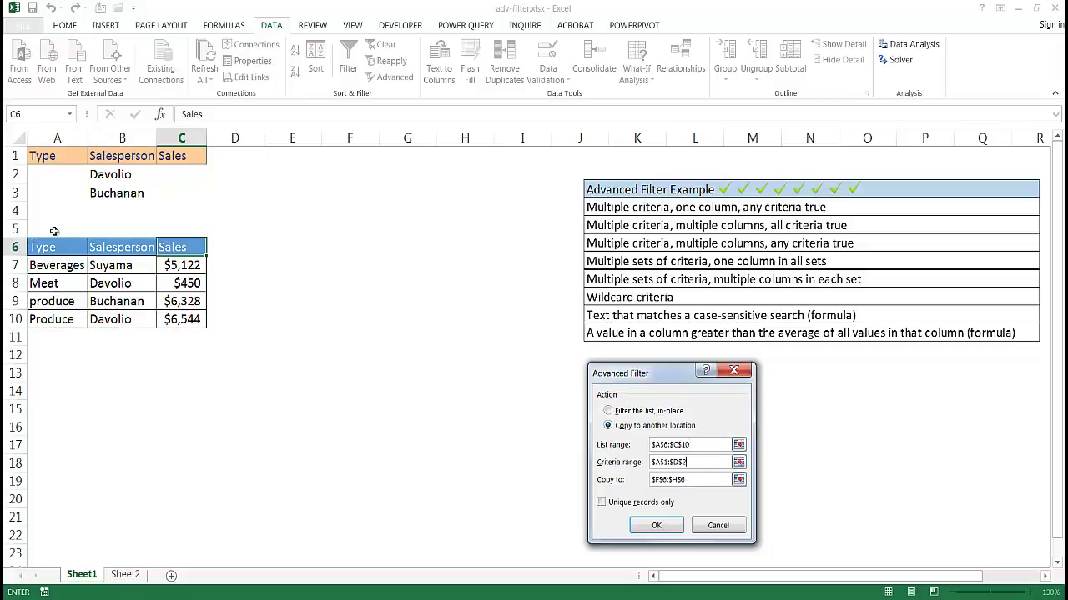
left_click(738, 462)
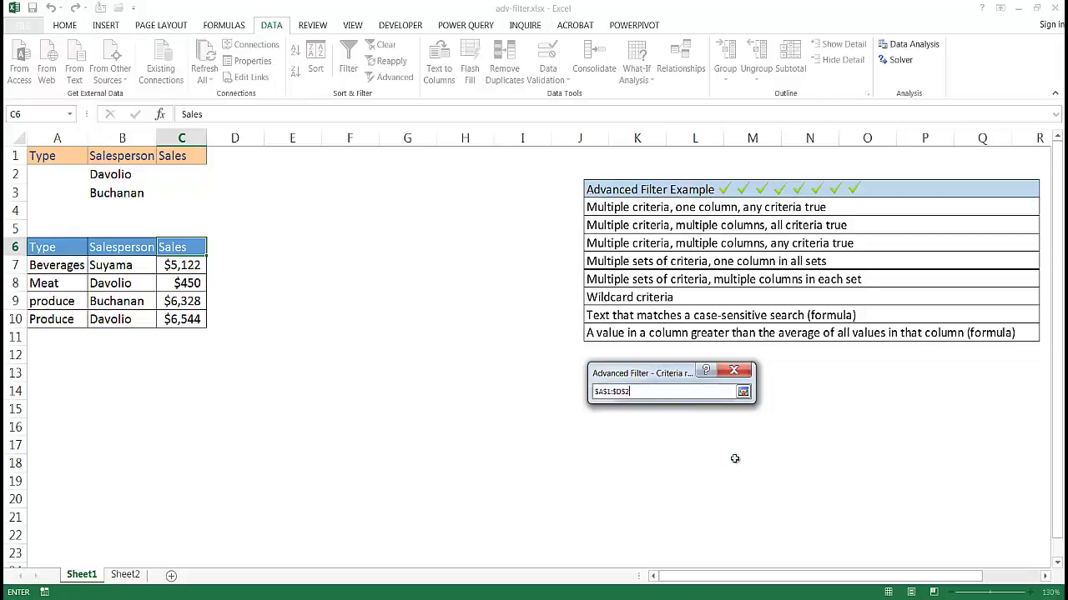
left_click(71, 163)
left_click_drag(71, 165, 184, 195)
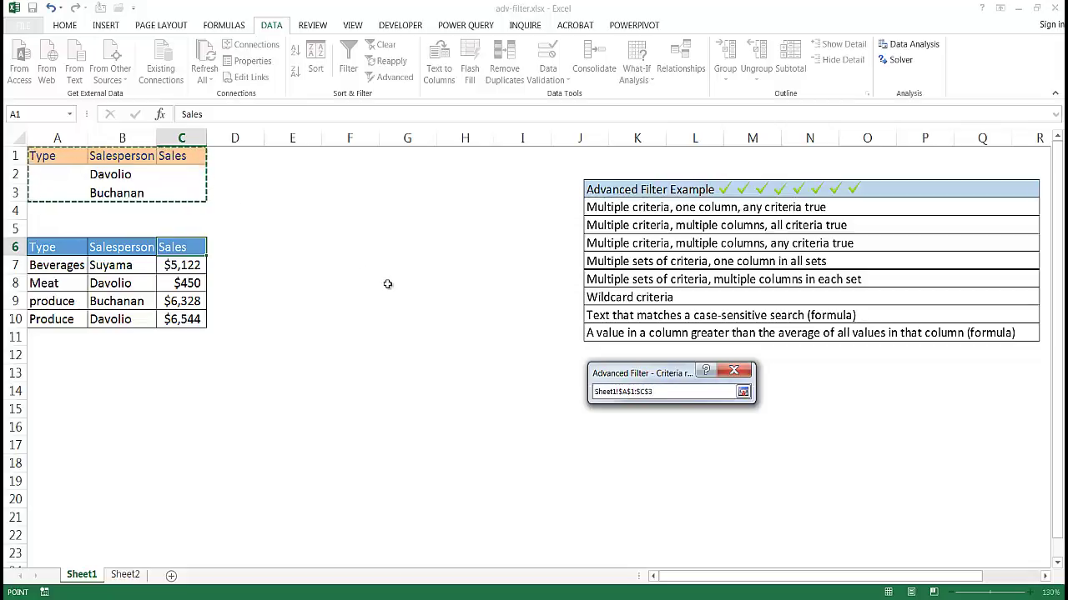
key("Return")
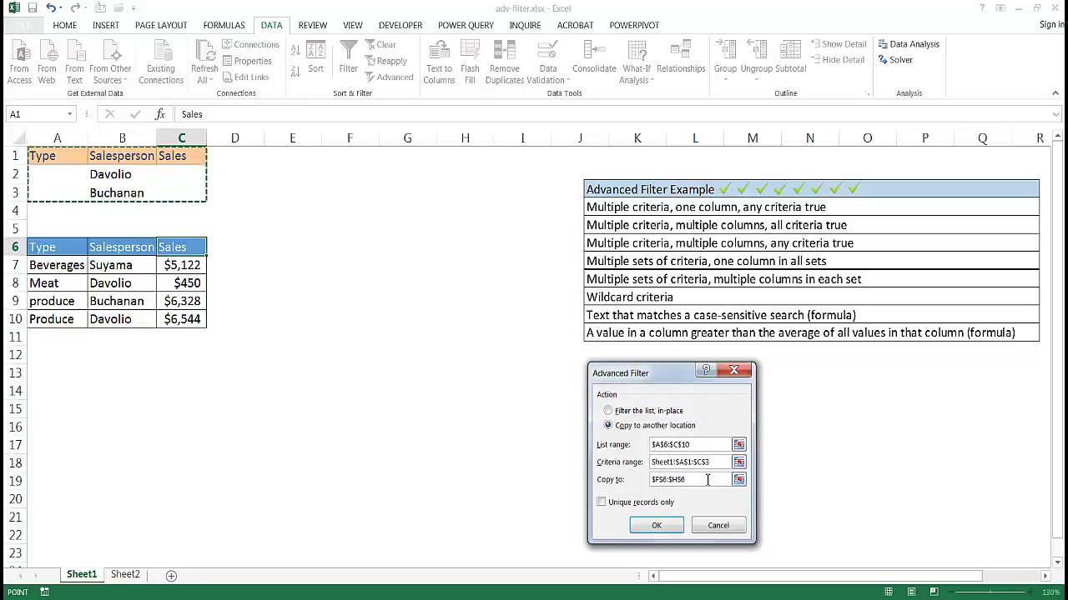
- Set the copy destination to cell F6 and run the Advanced Filter
left_click(738, 481)
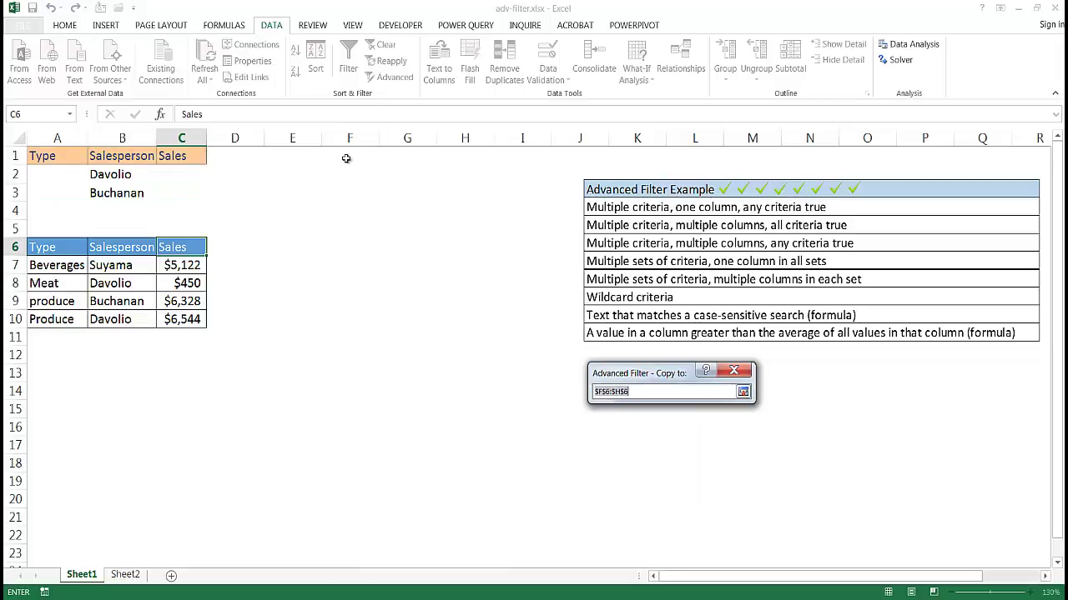
left_click(349, 247)
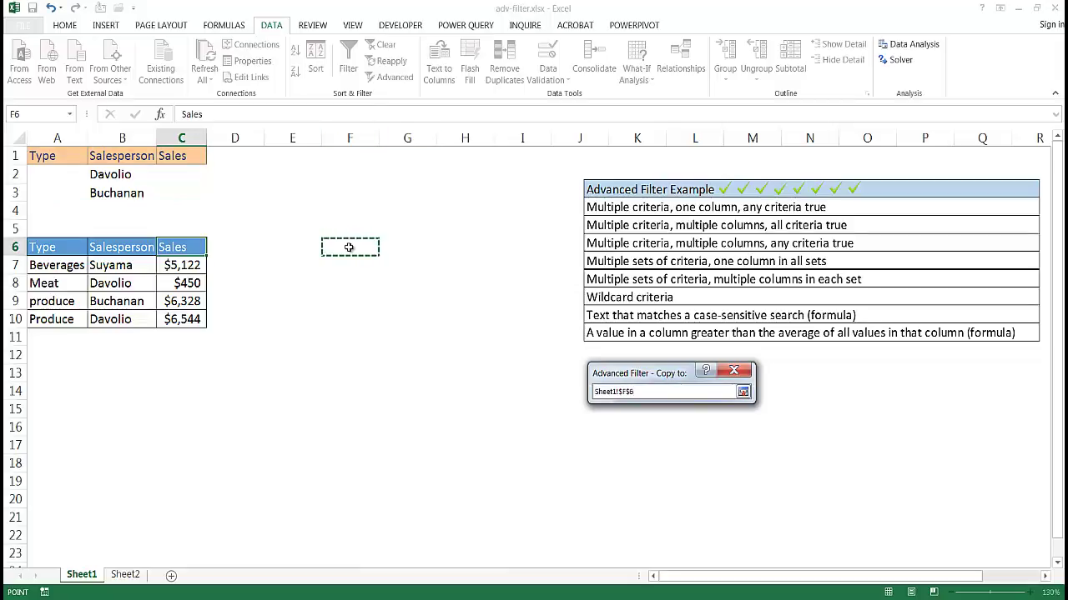
key("Return")
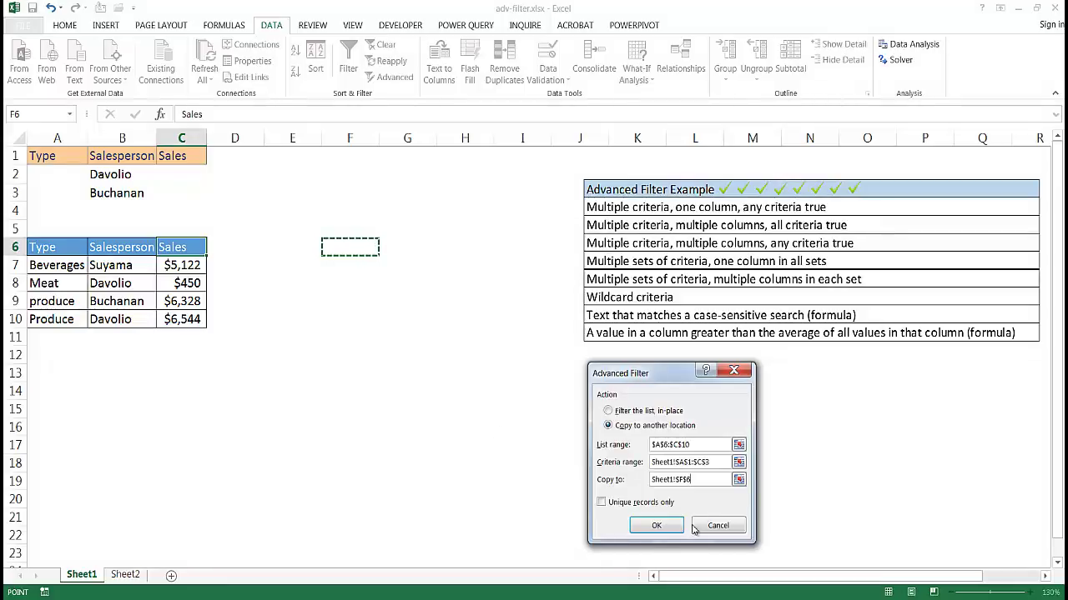
left_click(659, 525)
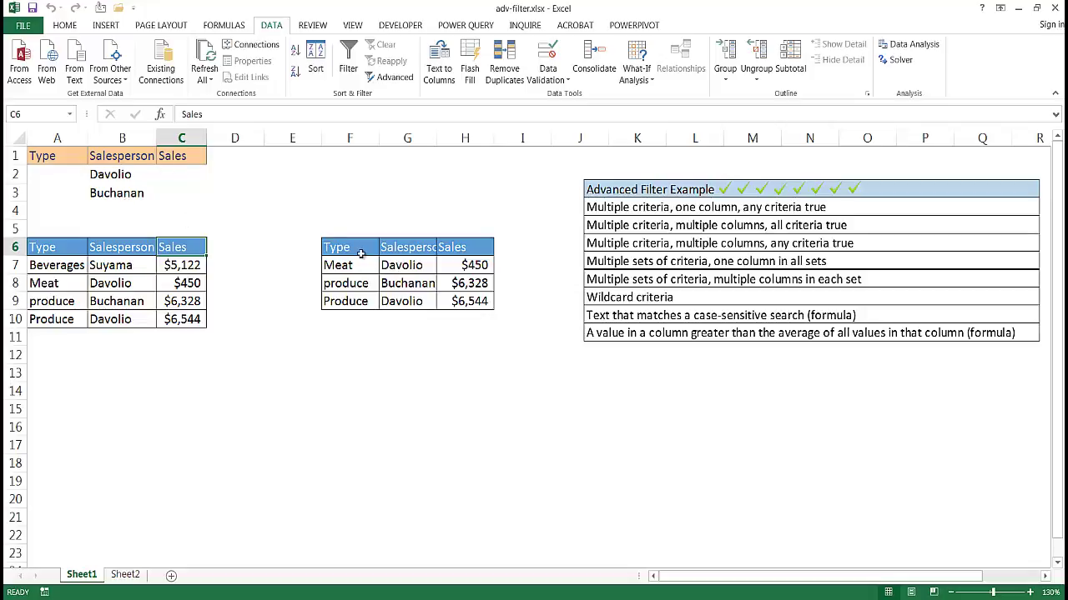
- Move the last green check mark in the heading row beside "Multiple criteria, one column, any criteria true"
left_click(724, 193)
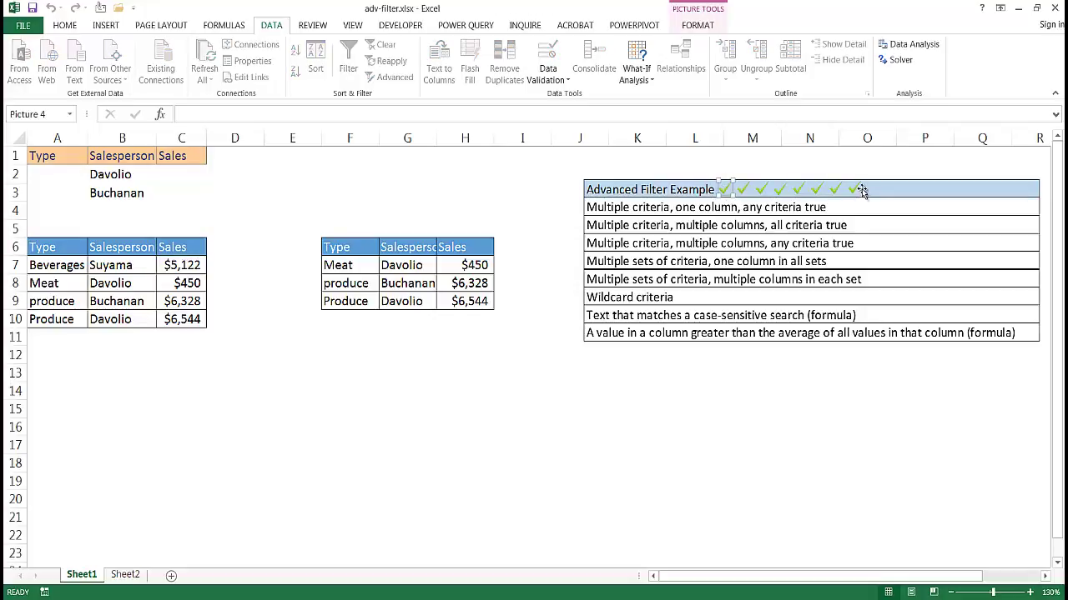
left_click_drag(855, 190, 836, 207)
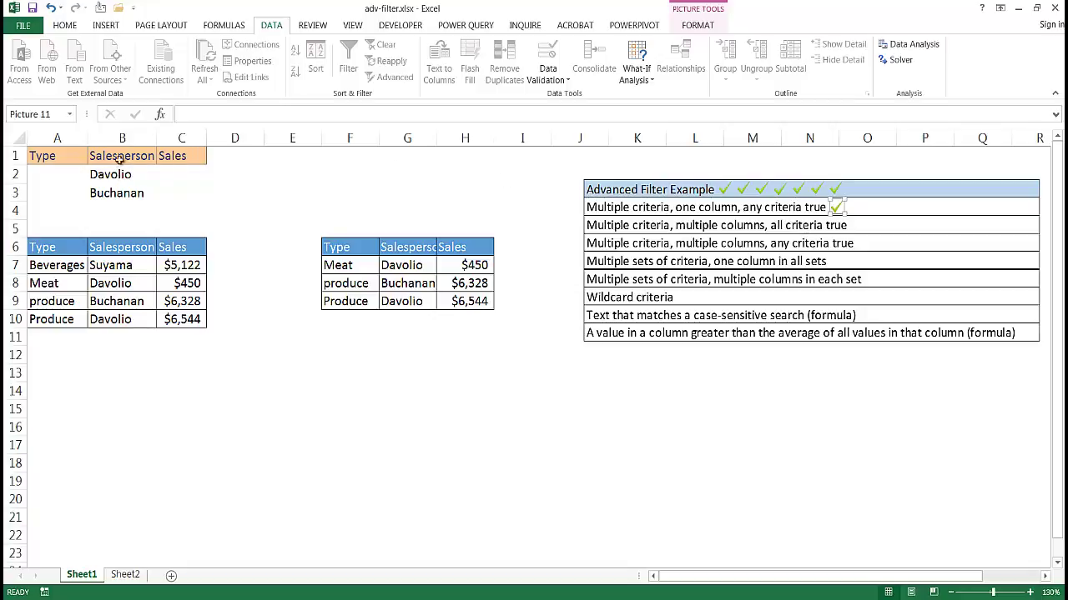
- Replace the salesperson criteria in B2:B3 with Produce under Type in A2 and >1000 under Sales in C2
left_click_drag(111, 176, 111, 192)
key("Delete")
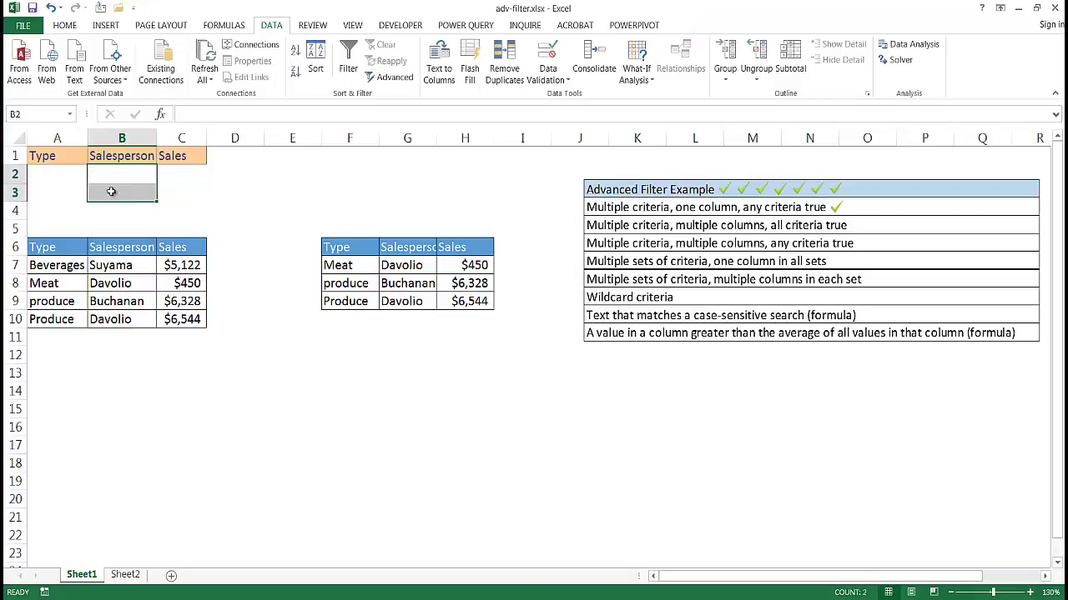
left_click(54, 172)
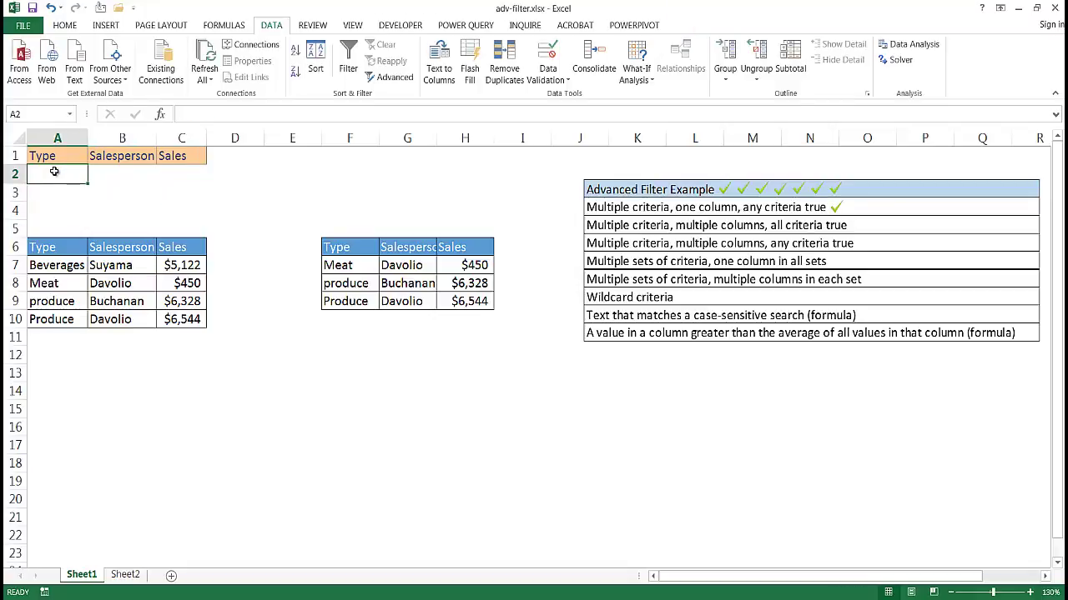
type("Produce")
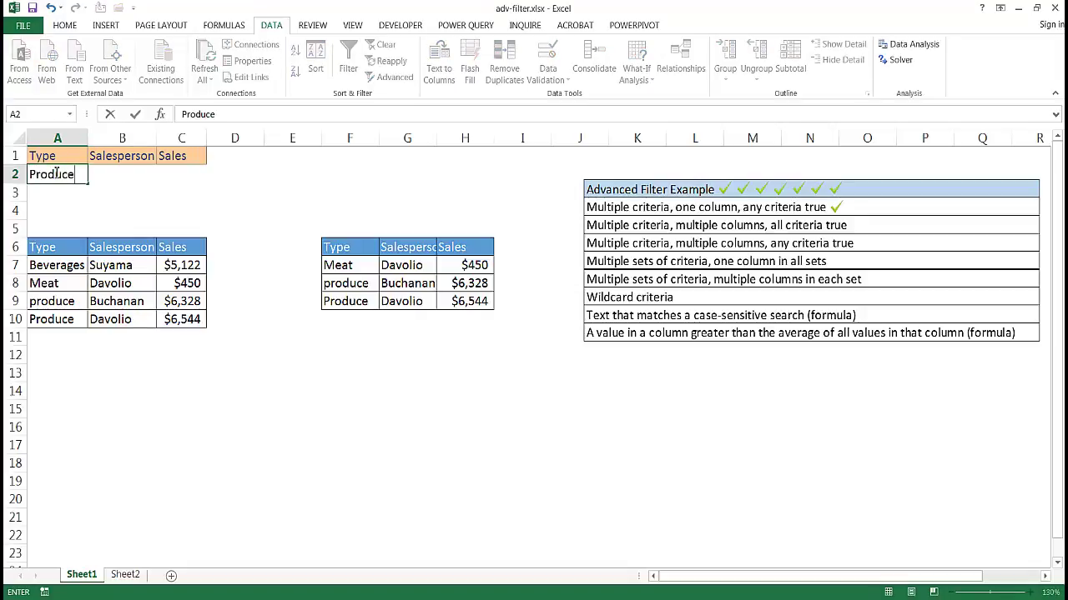
left_click(179, 174)
type(".")
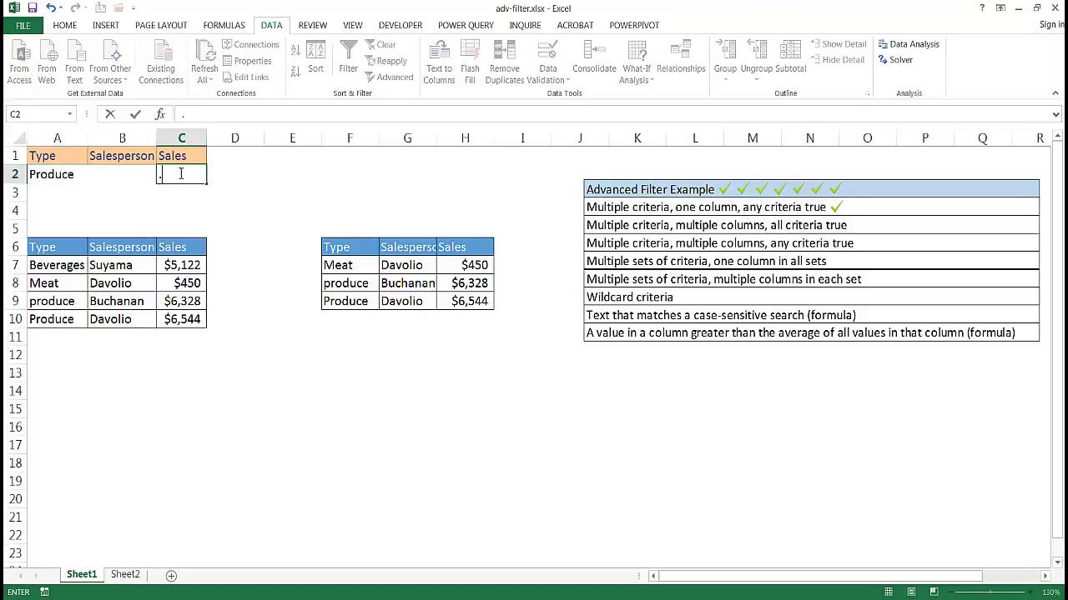
type("10")
key("BackSpace")
key("BackSpace")
type("100")
key("Return")
- Clear the contents of columns F to H, which hold the copied filter results
left_click_drag(350, 138, 472, 148)
key("Delete")
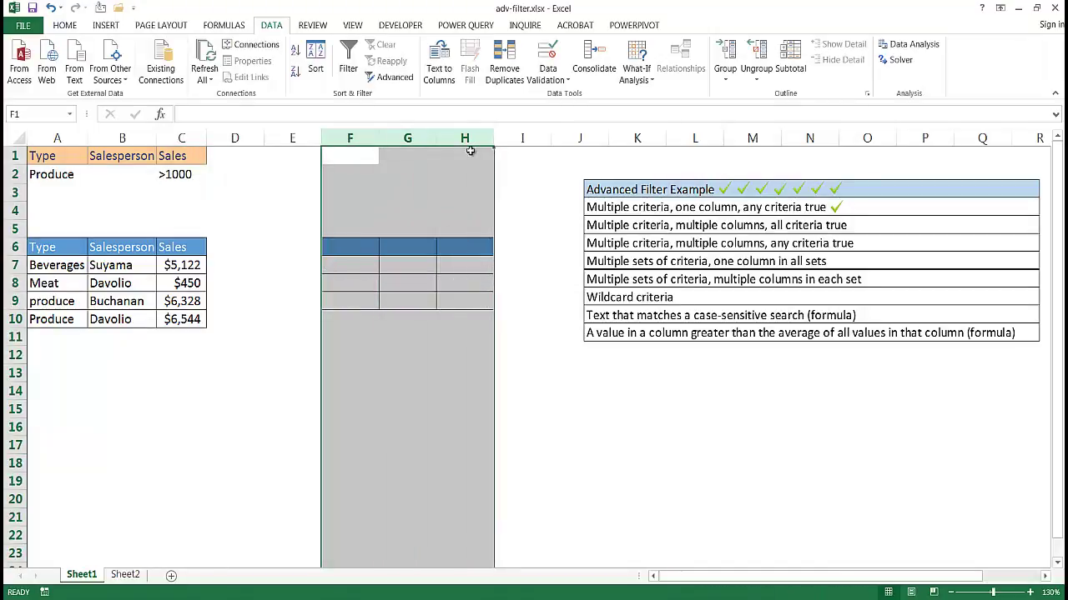
left_click(359, 286)
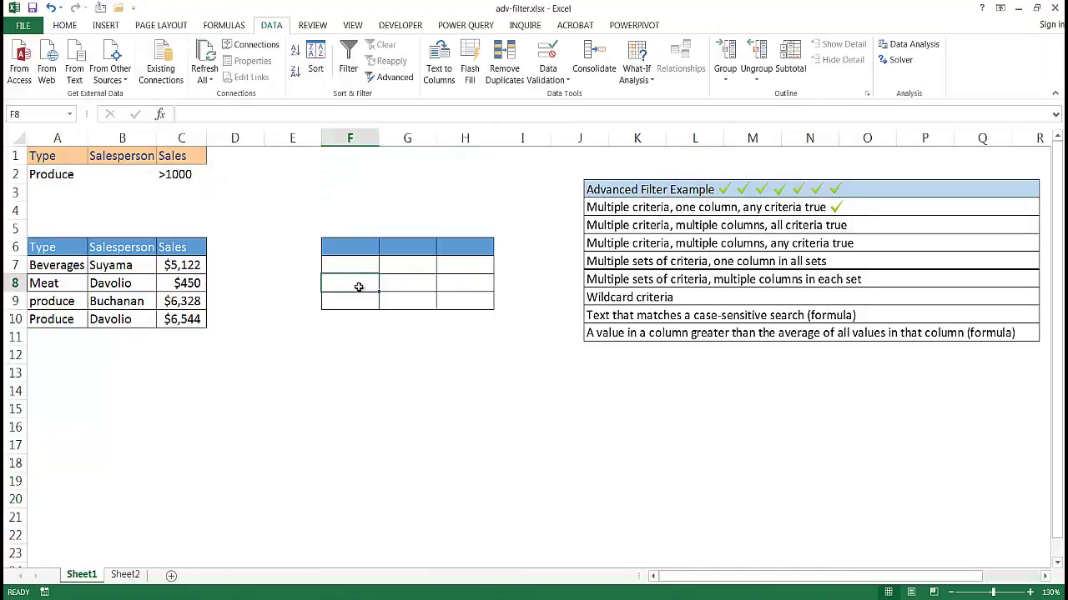
- Run an Advanced Filter on the sales table A6:C10 with criteria range A1:C2, copying the results to F6:H6
left_click(138, 283)
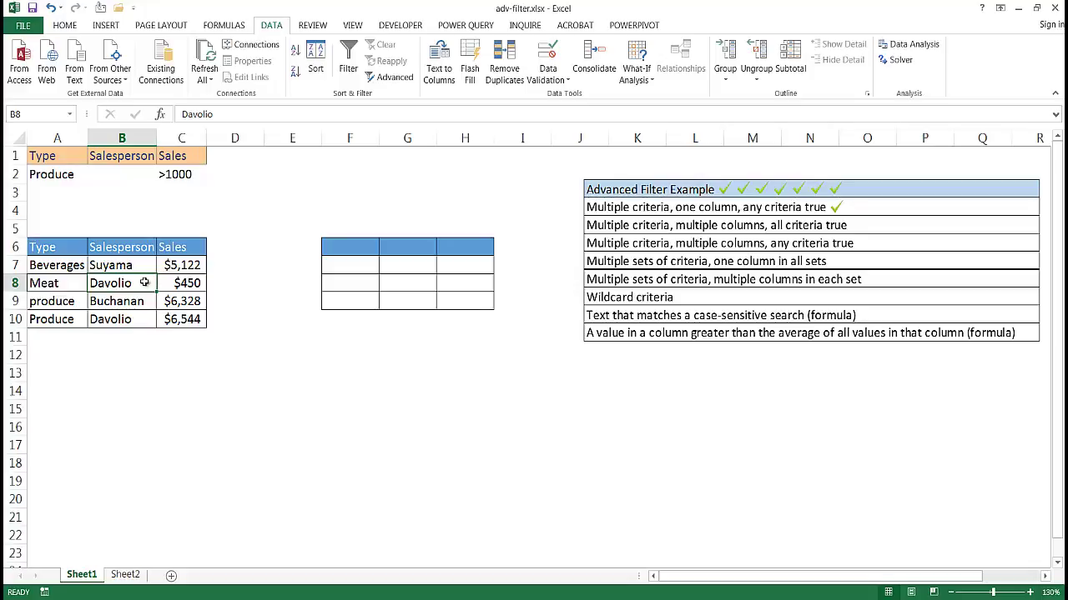
key("alt")
key("a")
key("q")
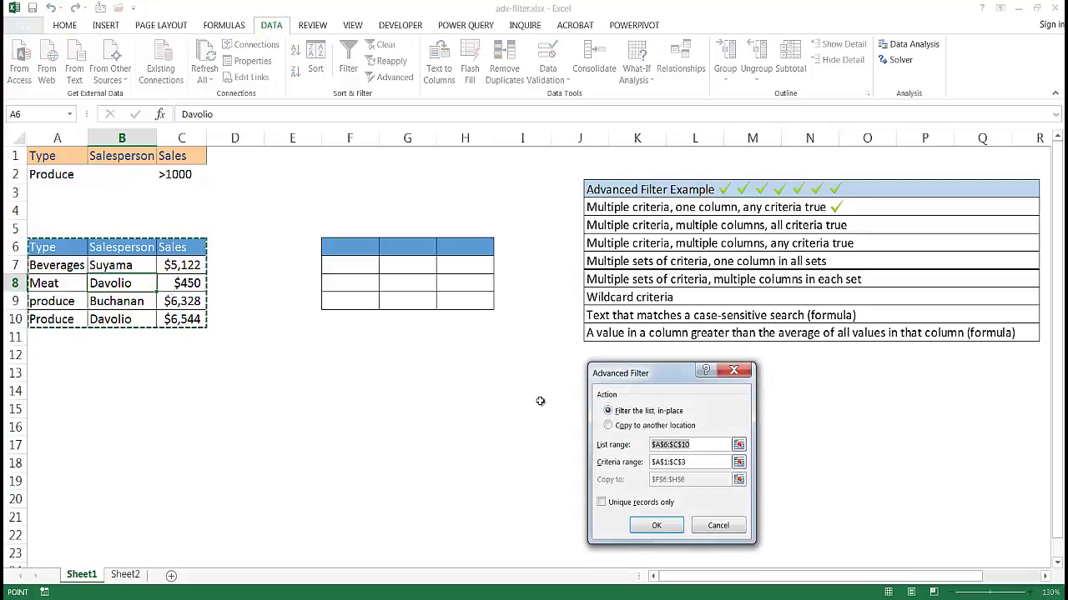
left_click(615, 427)
left_click(714, 446)
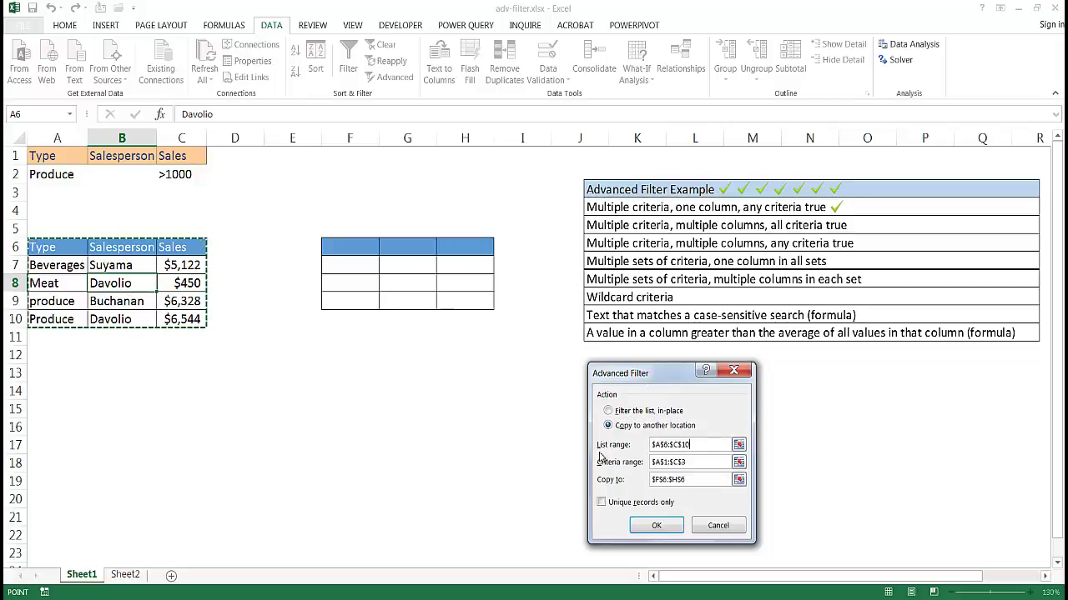
left_click(692, 462)
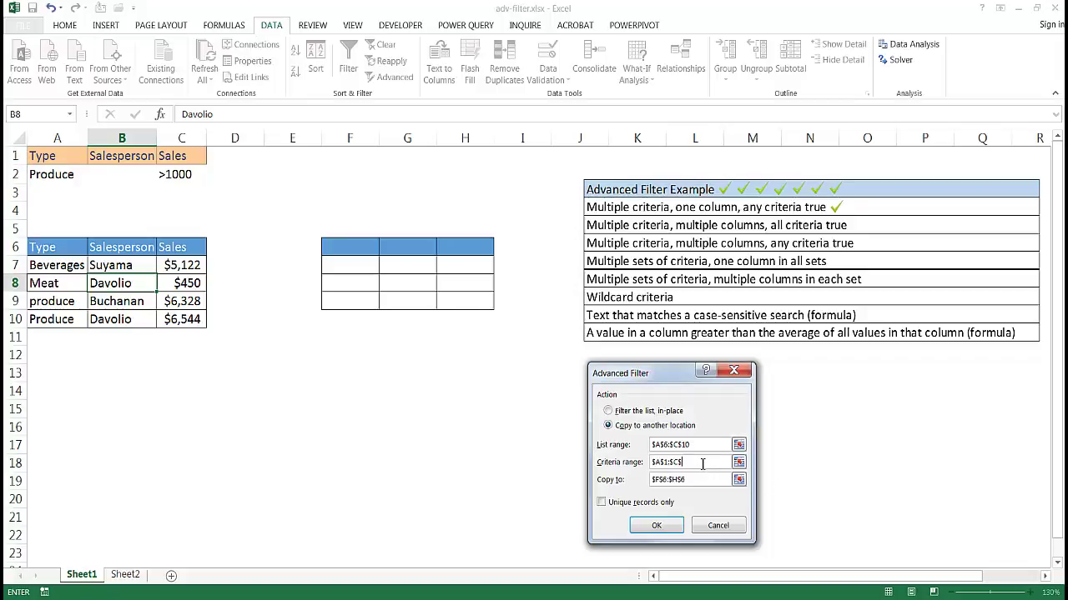
type("2")
left_click(656, 526)
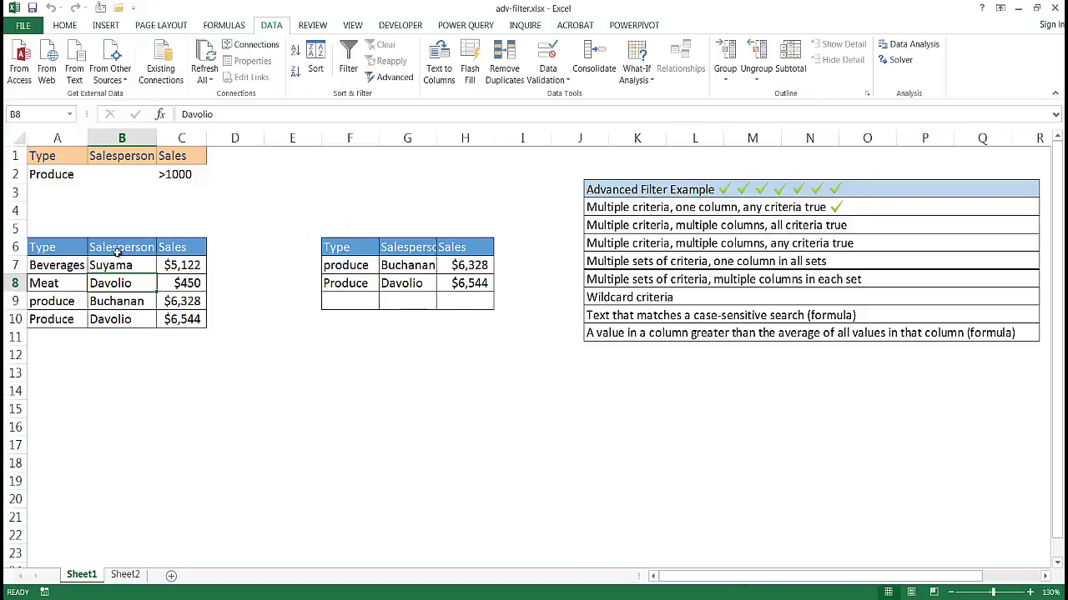
- Compare the Produce and >1000 criteria in row 2 with the Type and Sales values in rows 9 and 10
key("ctrl+c")
left_click(48, 175)
key("Escape")
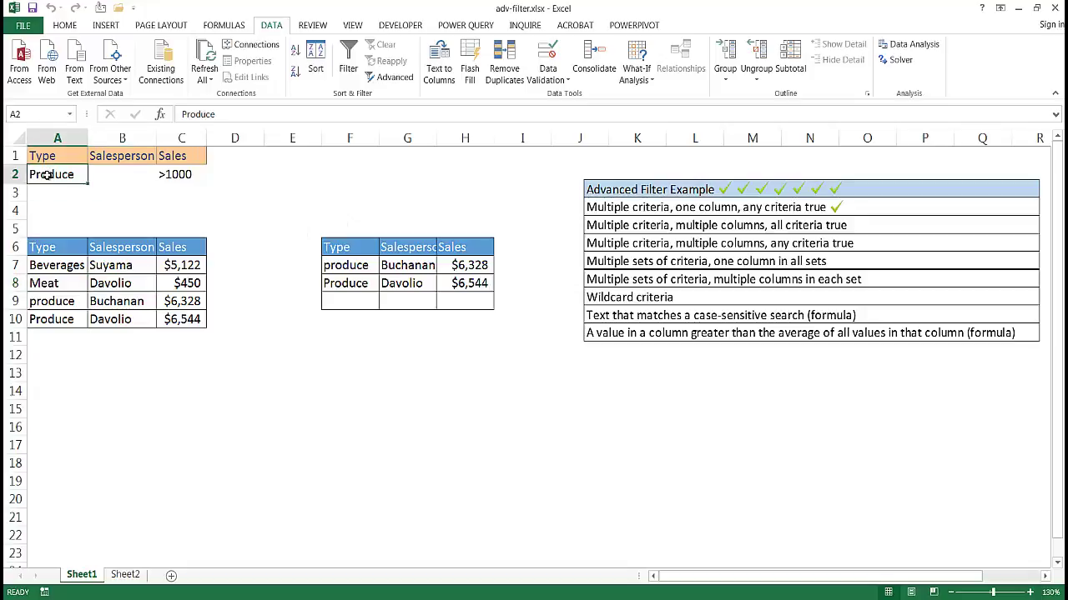
left_click(171, 174)
left_click(52, 301)
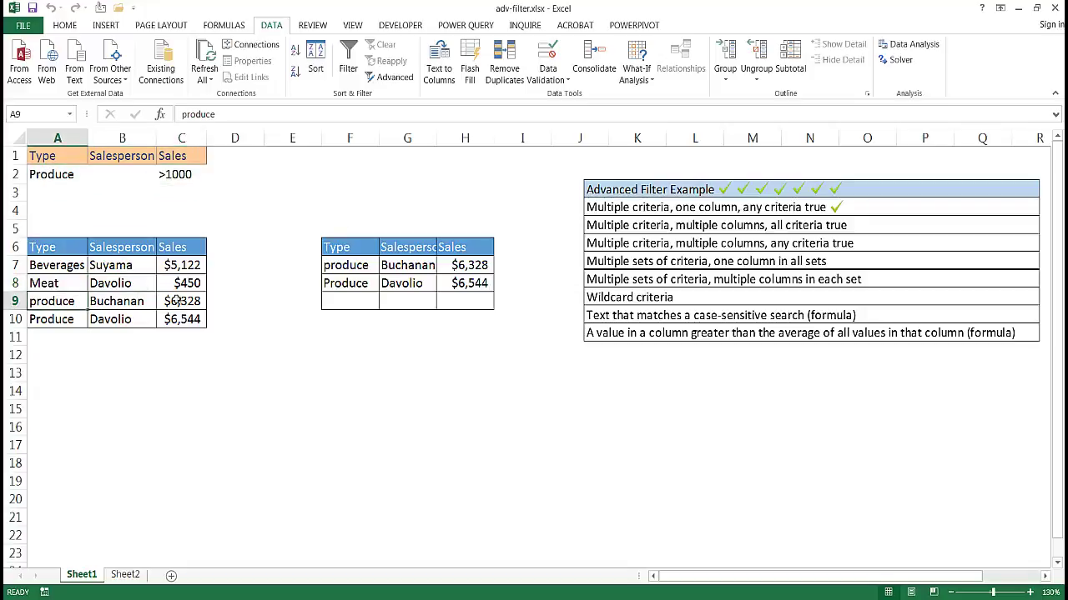
left_click(179, 302)
left_click(178, 319)
left_click(60, 319)
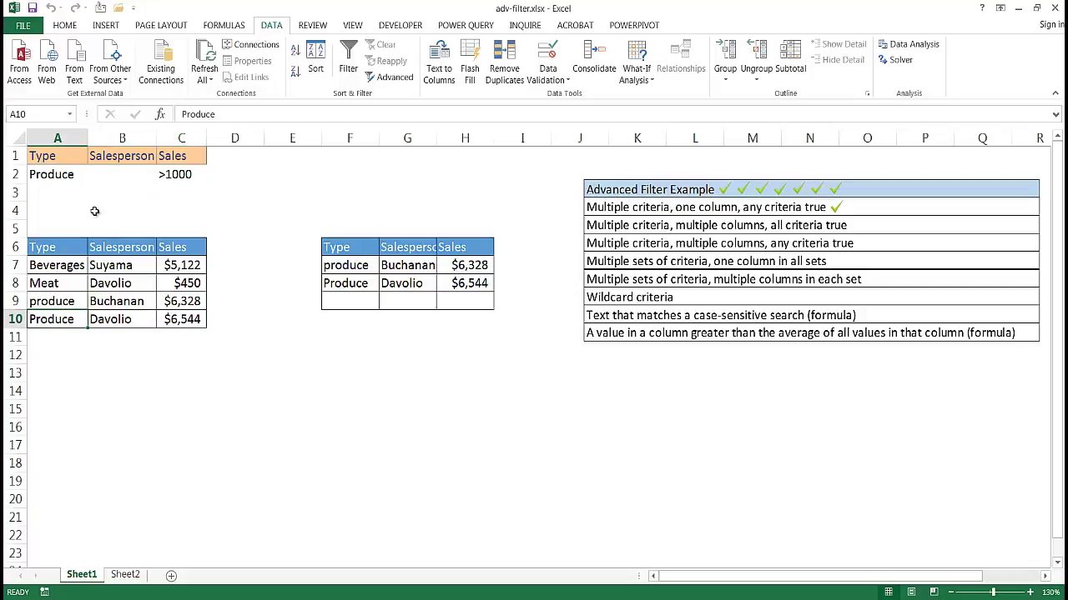
left_click(54, 176)
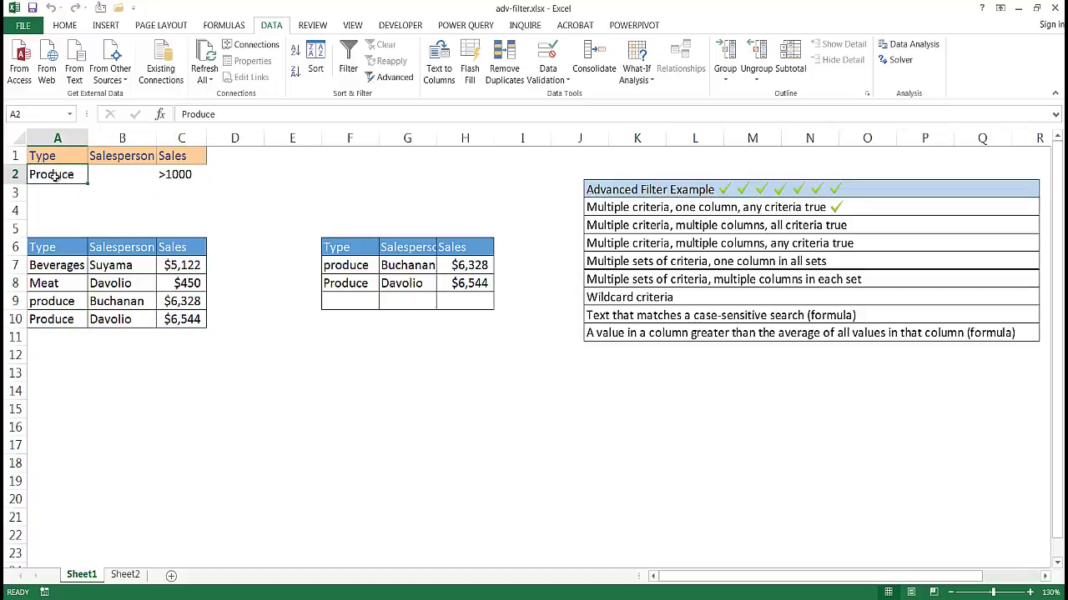
left_click(45, 321)
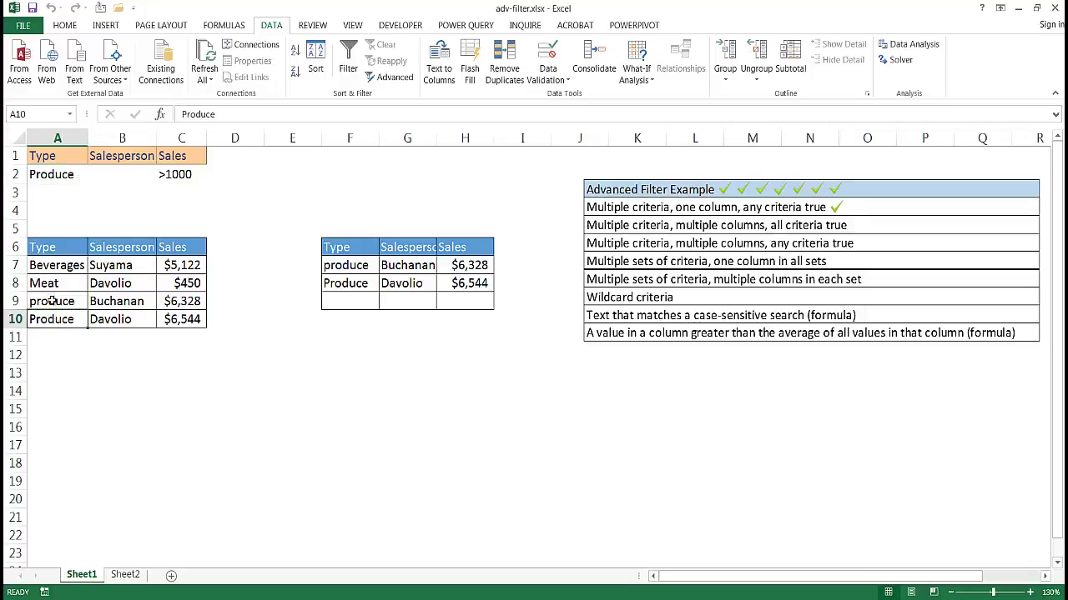
left_click(52, 302)
left_click(61, 175)
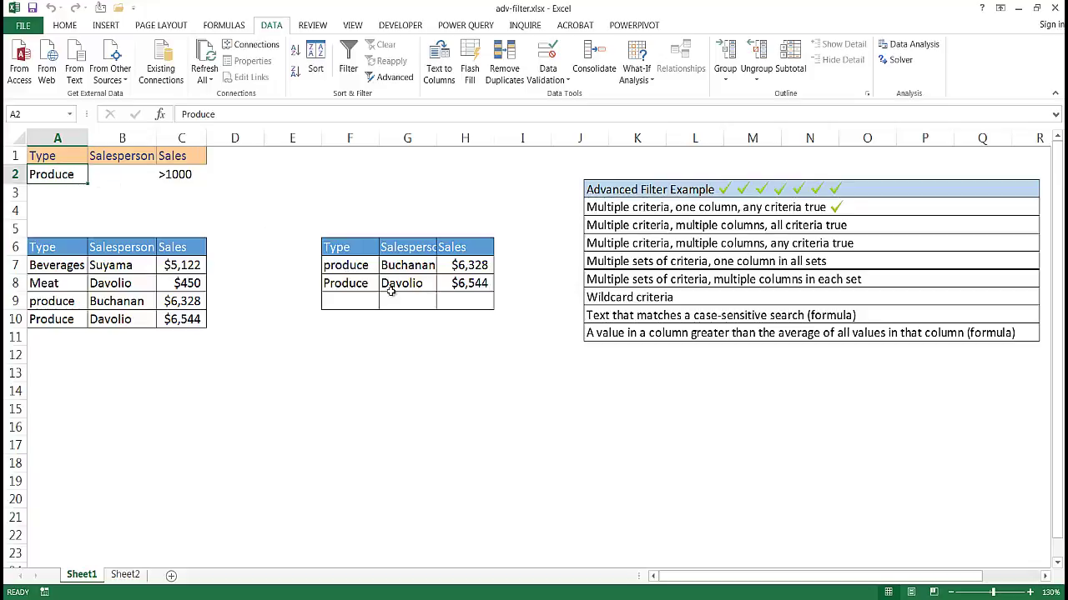
- Move the last green check mark in the heading row beside "Multiple criteria, multiple columns, all criteria true"
left_click_drag(834, 189, 860, 225)
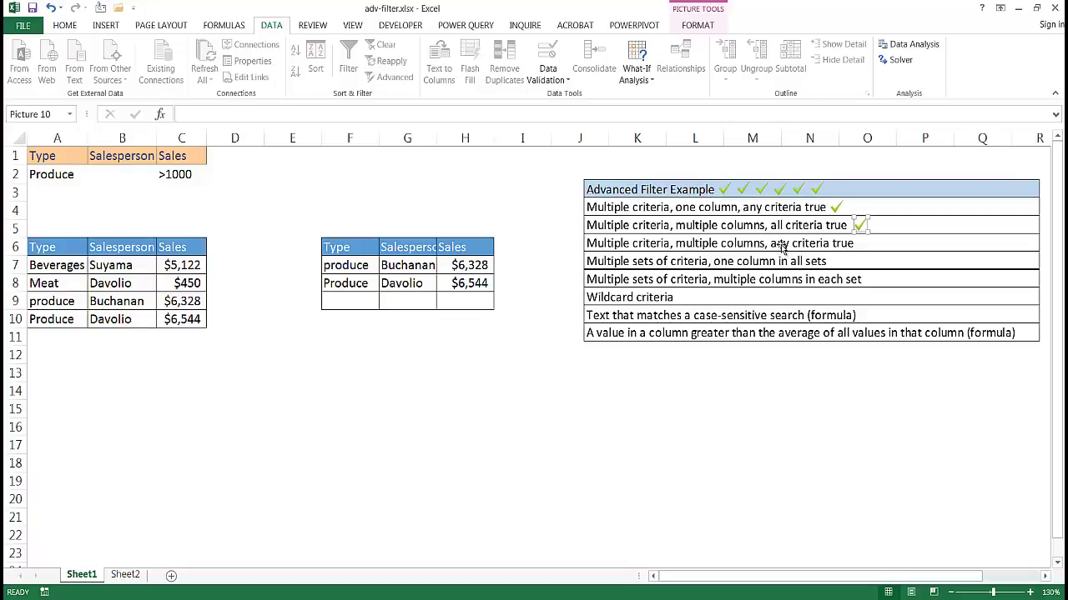
- Remove the Sales criterion from C2 and enter the surname of the salesperson in row 8 as a criterion in B3
left_click(34, 174)
key("Return")
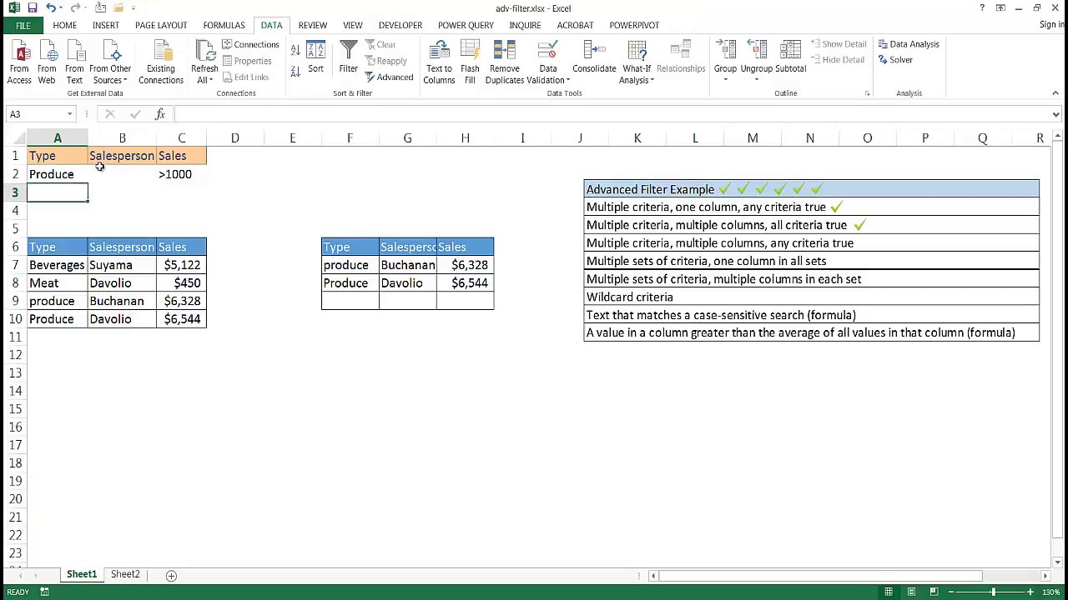
left_click(58, 173)
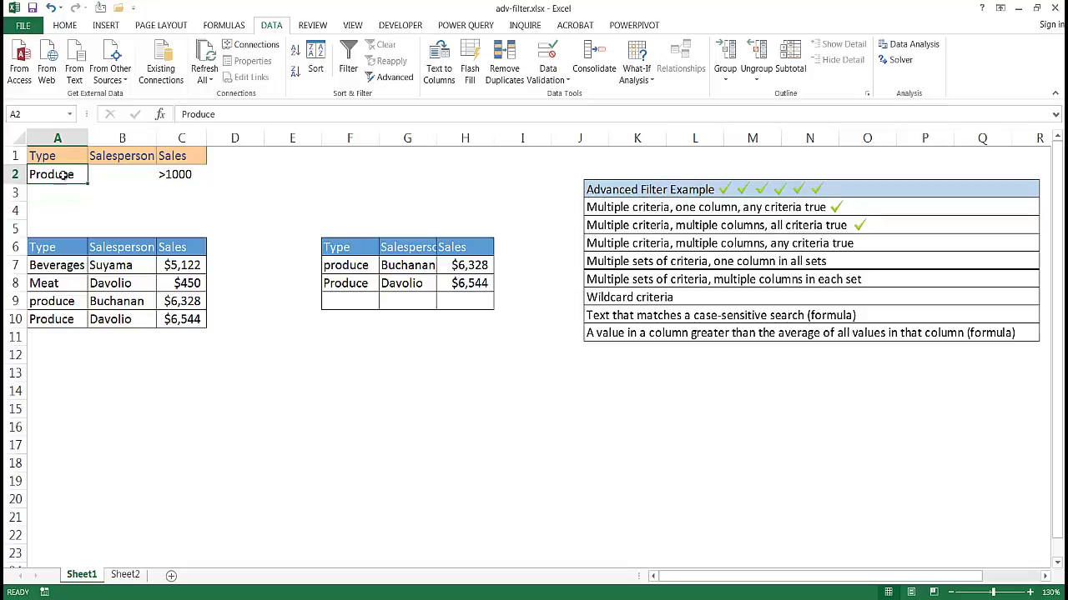
left_click(171, 174)
key("Delete")
double_click(111, 191)
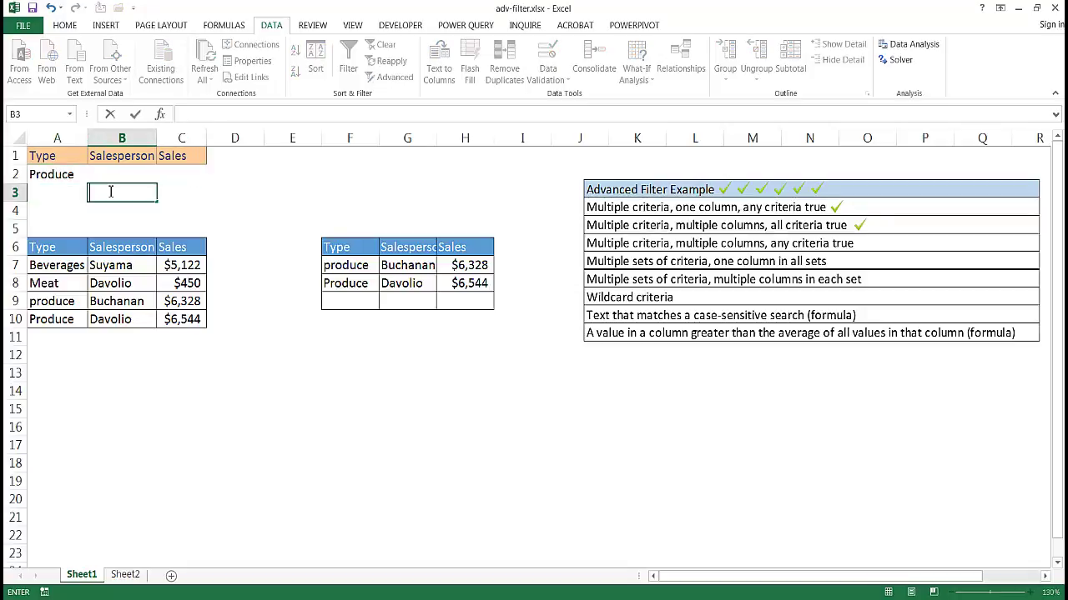
type("Davolio")
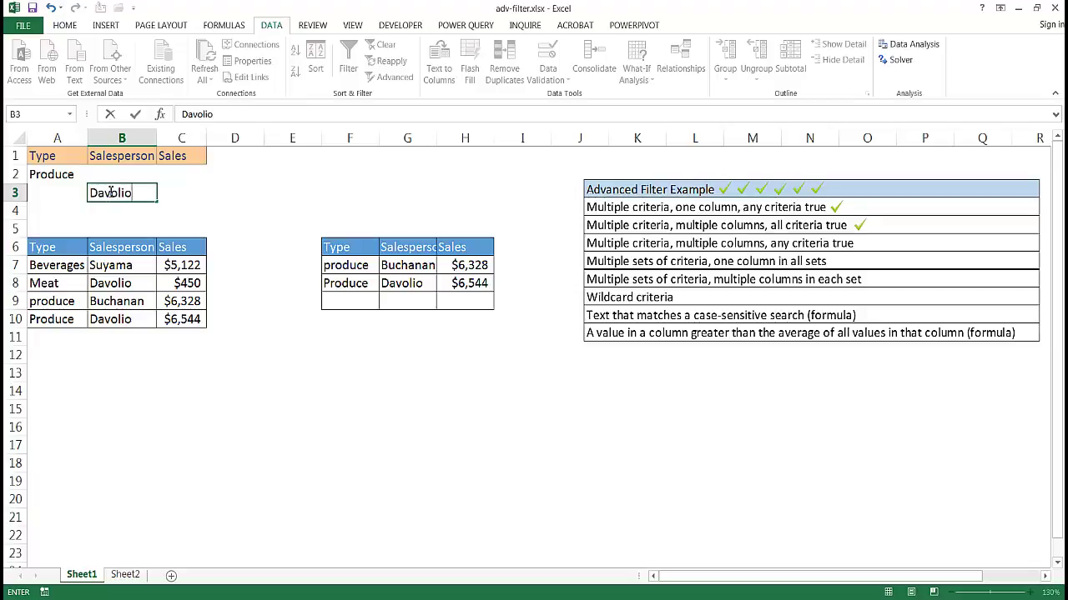
key("Return")
- Check which table rows match either criterion, and clear the contents of columns F to H
left_click(59, 178)
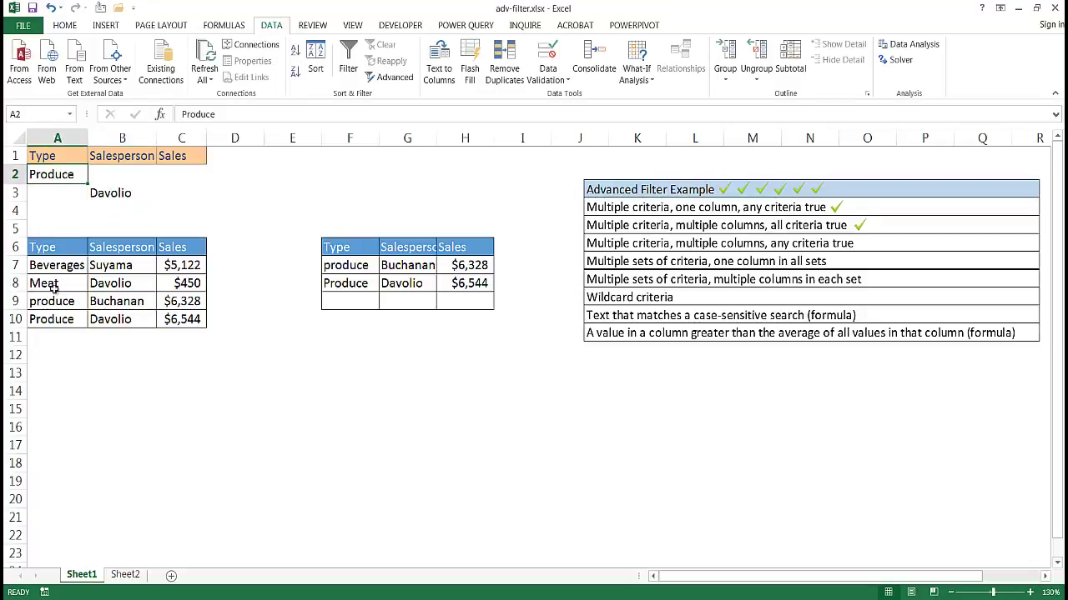
left_click_drag(52, 302, 51, 321)
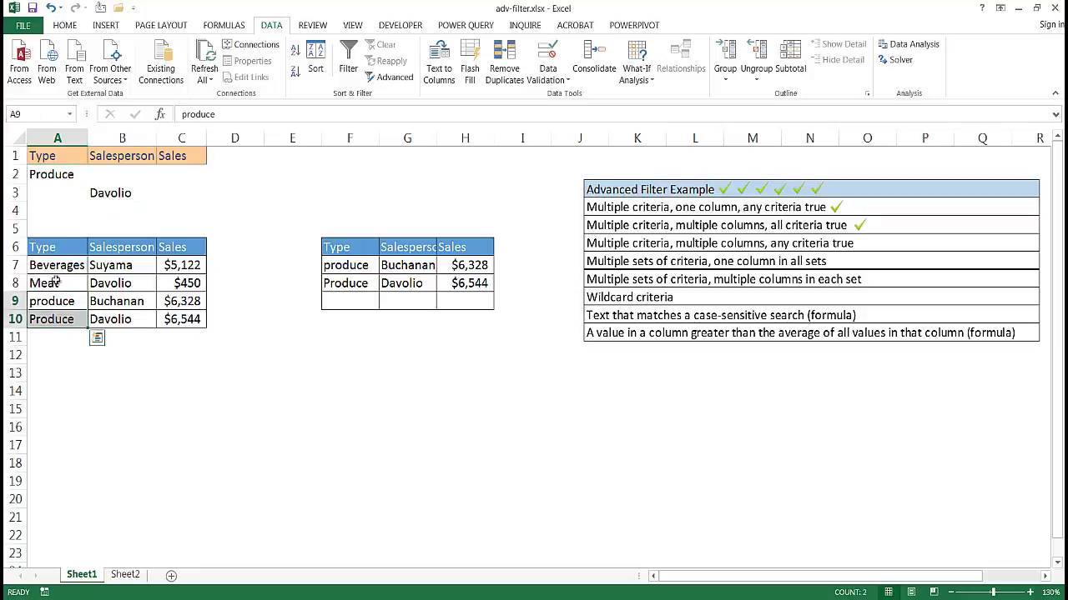
left_click(101, 197)
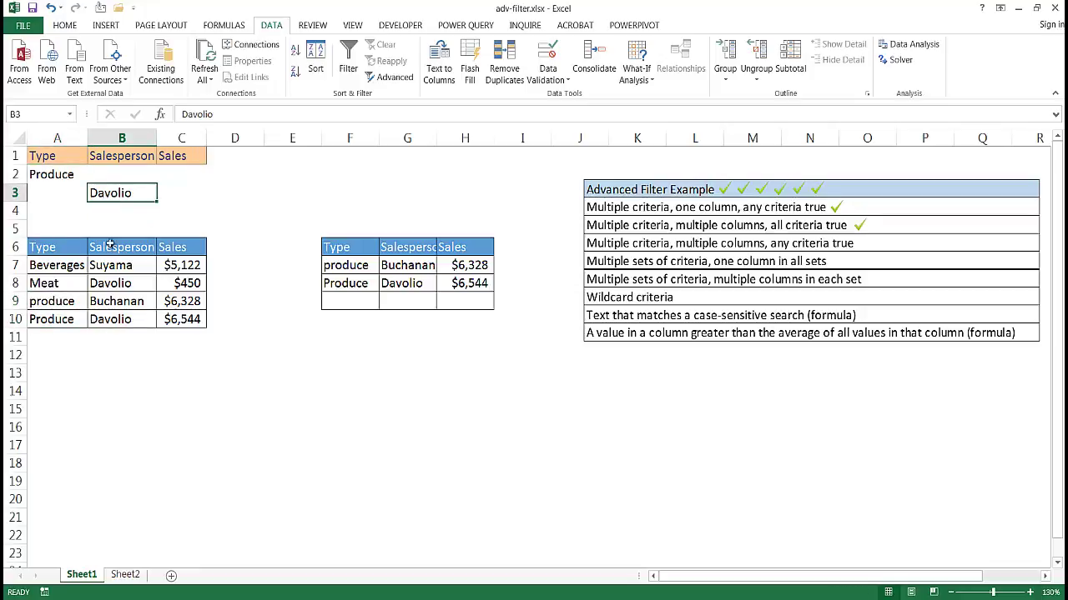
left_click(106, 284)
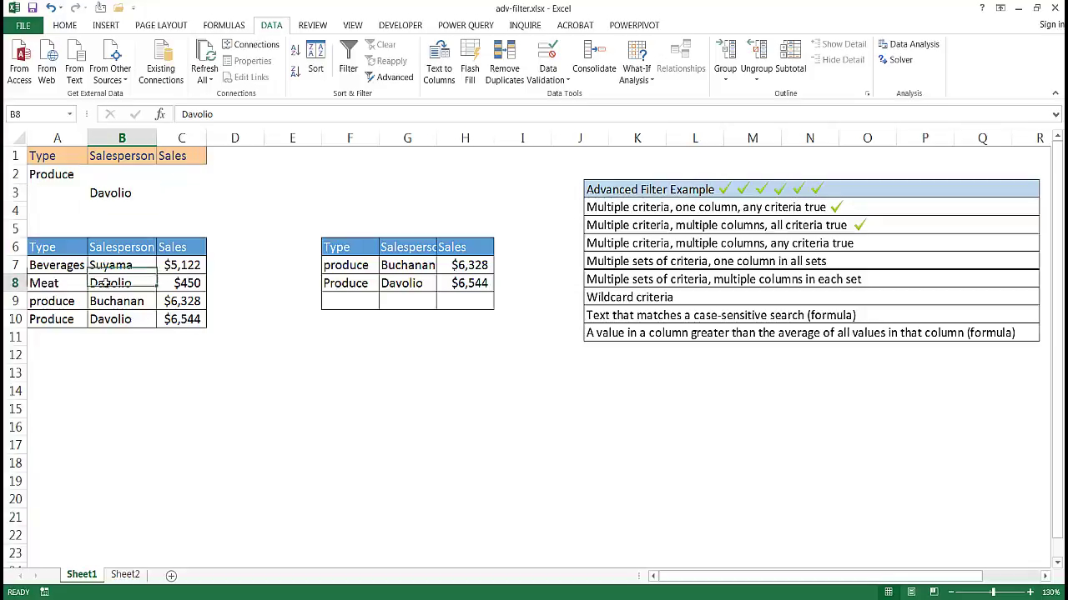
left_click(111, 324)
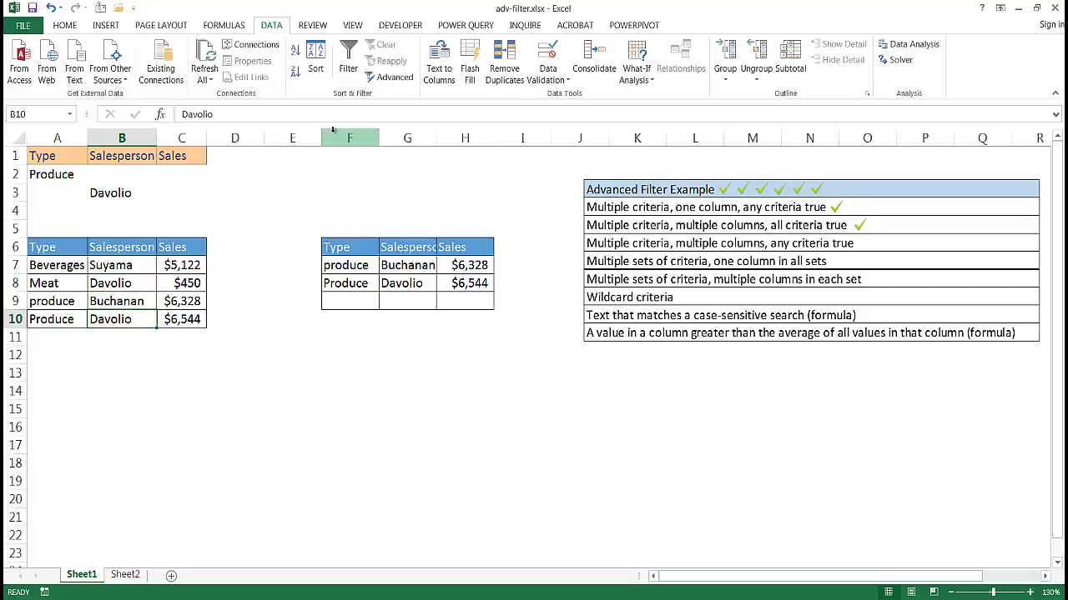
left_click_drag(337, 135, 478, 133)
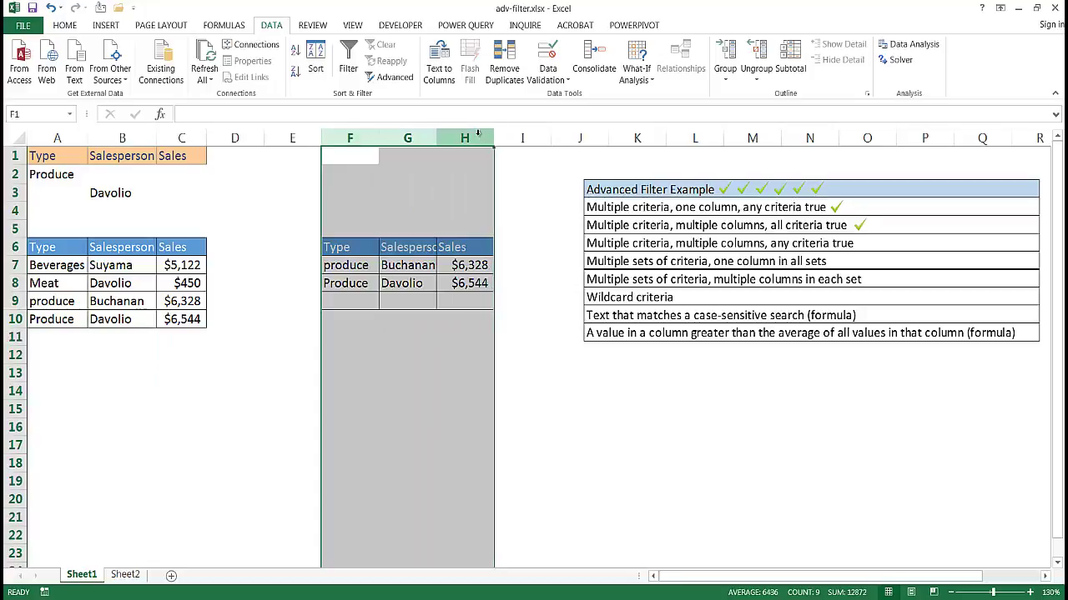
key("Delete")
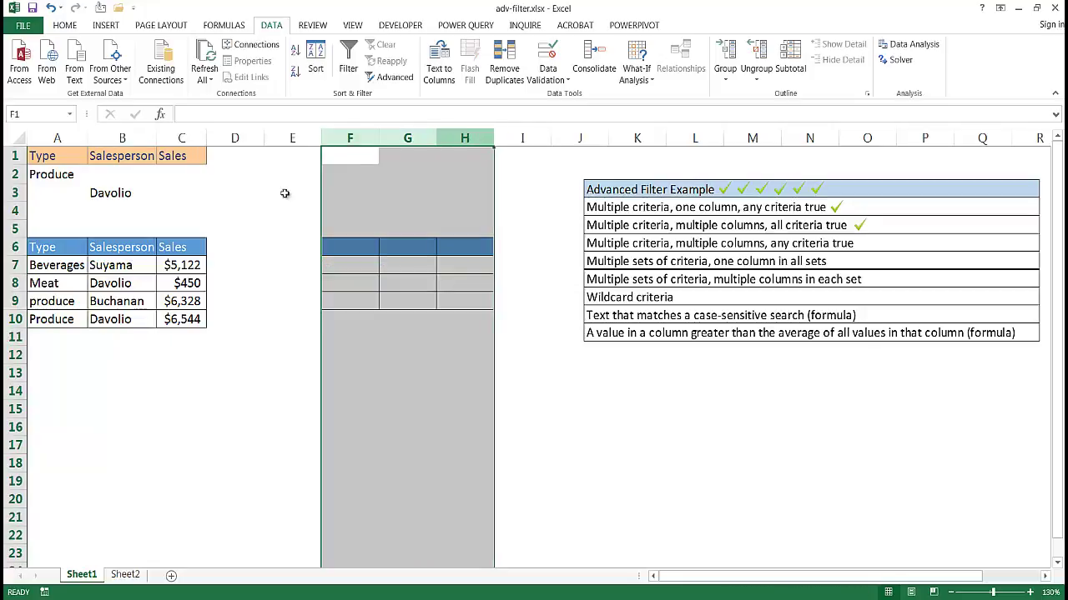
- Start an Advanced Filter on the sales table A6:C10 and set it to copy to another location
left_click(116, 303)
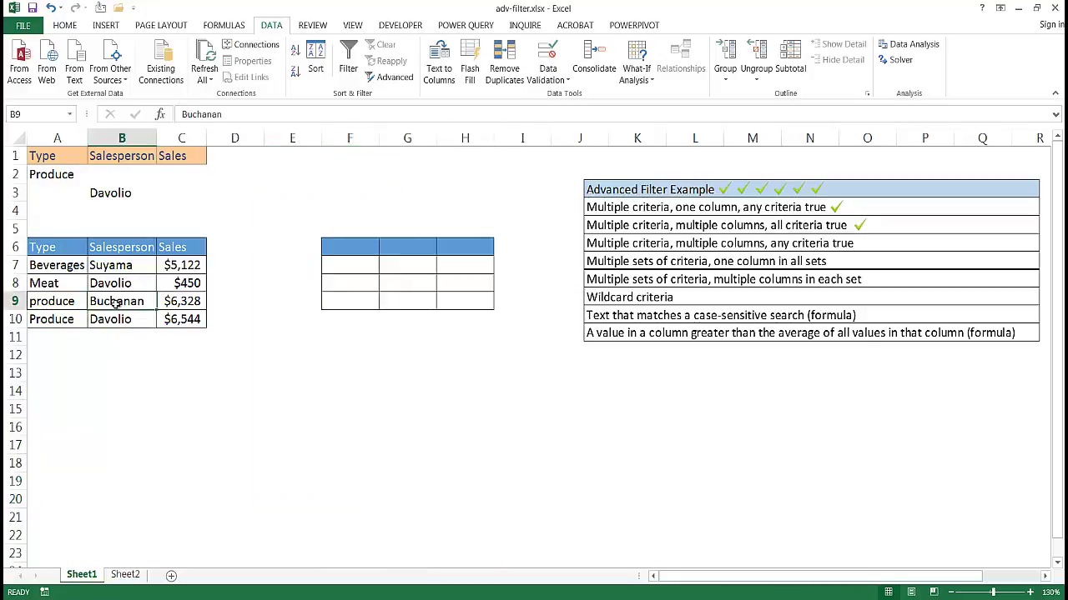
key("alt")
key("a")
key("q")
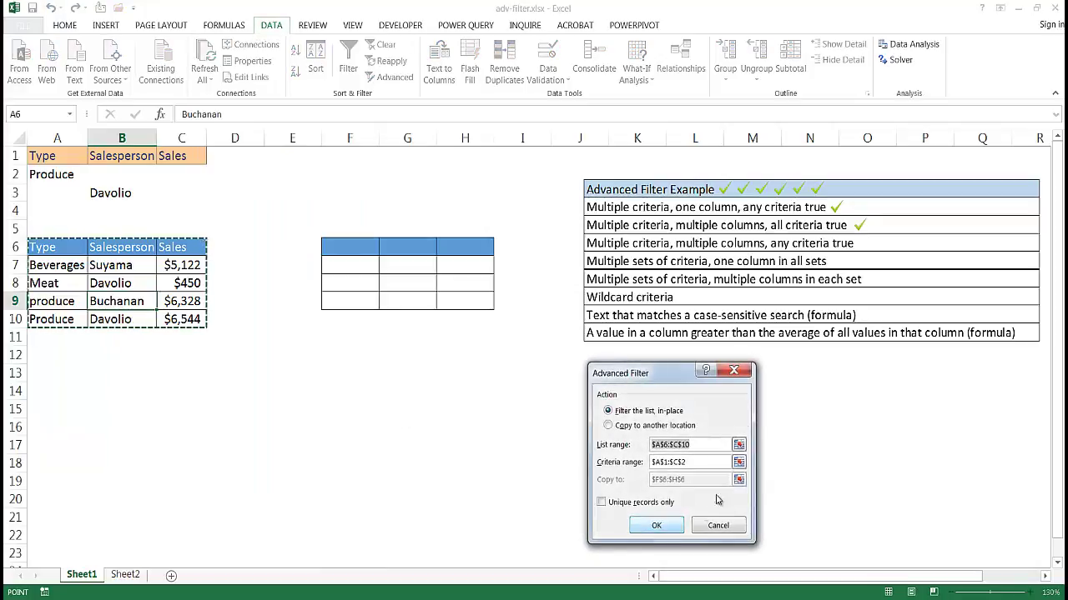
left_click(608, 426)
left_click(715, 444)
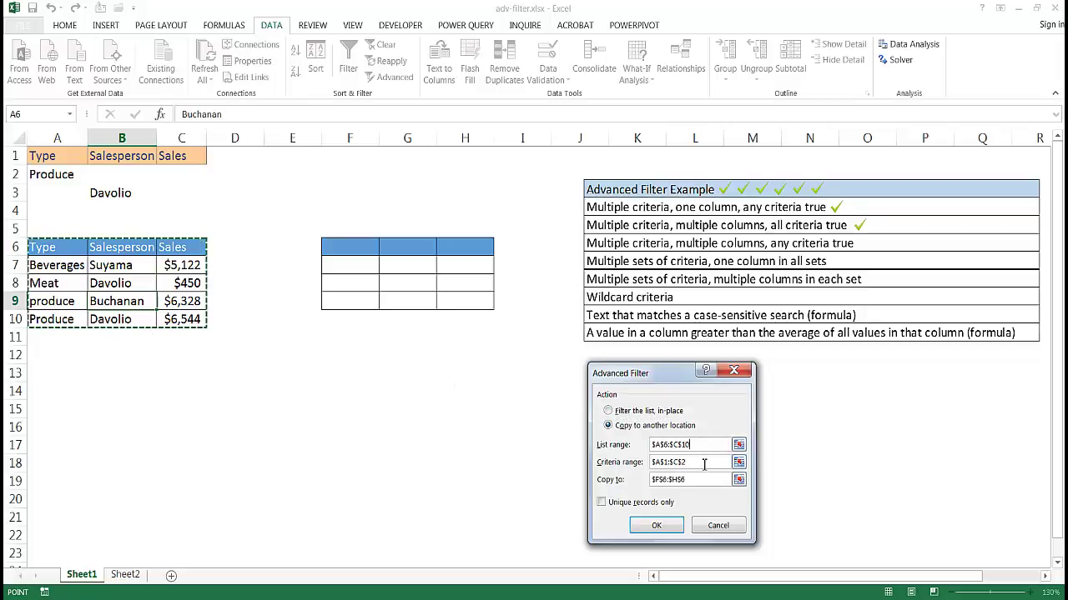
- Set the criteria range to A1:C3, keep F6:H6 as the copy destination, and run the filter
left_click(704, 464)
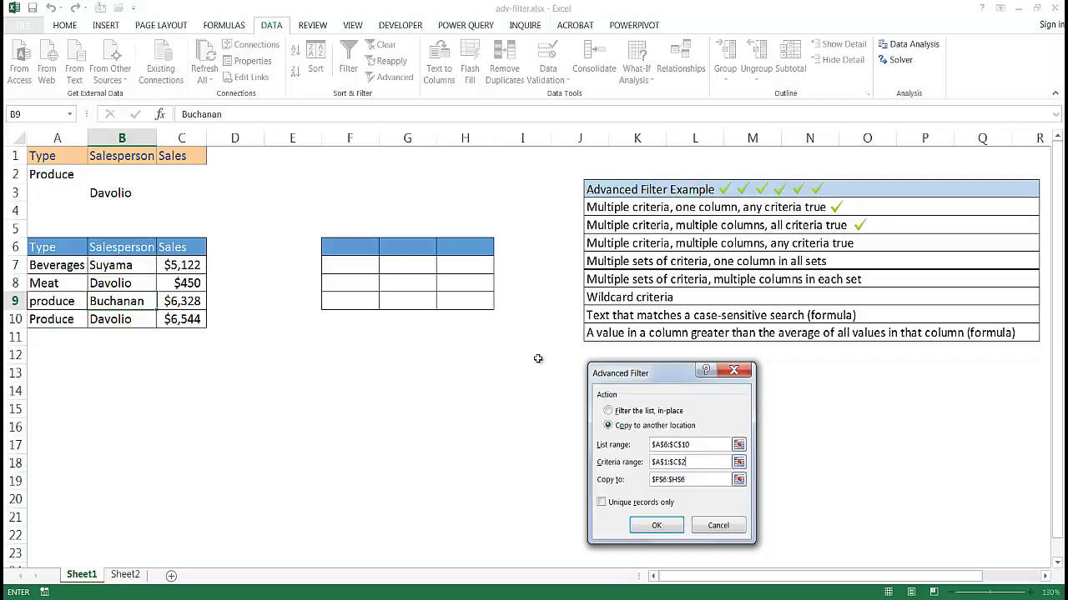
left_click(739, 462)
left_click_drag(44, 156, 181, 197)
key("Return")
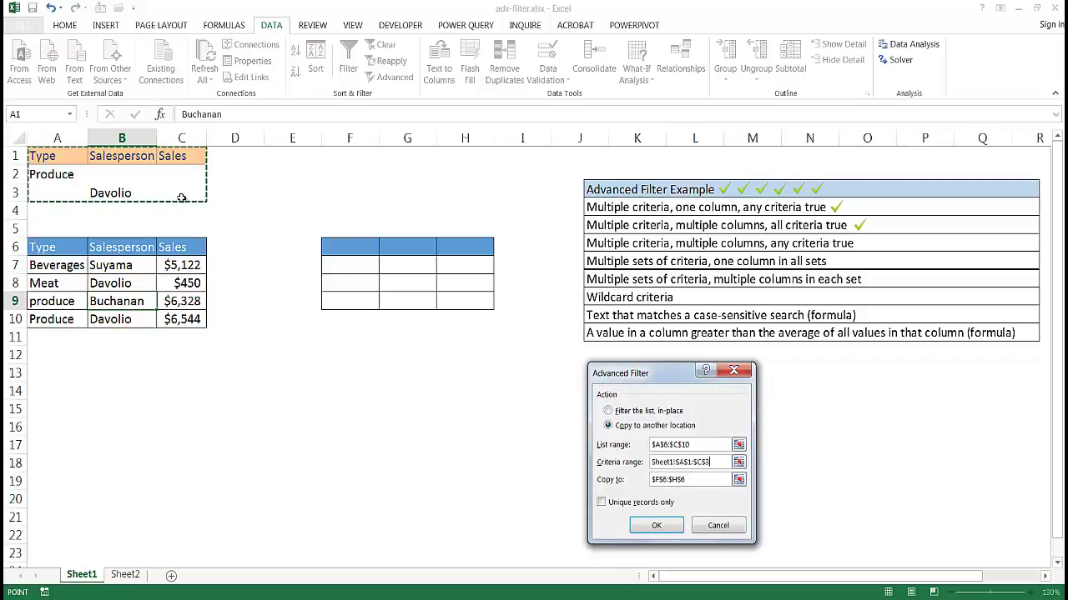
left_click(700, 483)
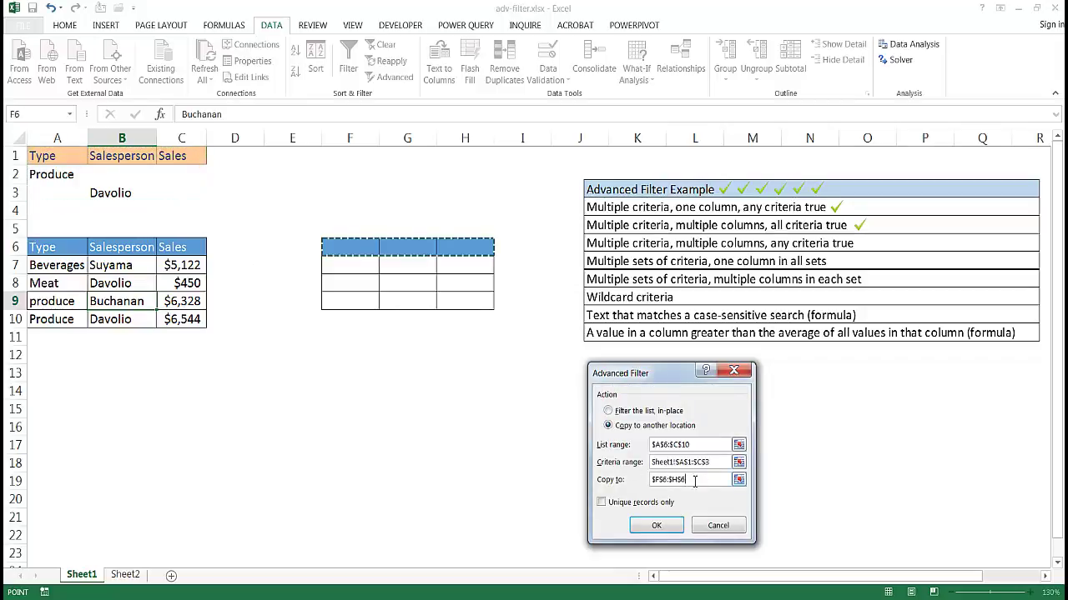
left_click(646, 523)
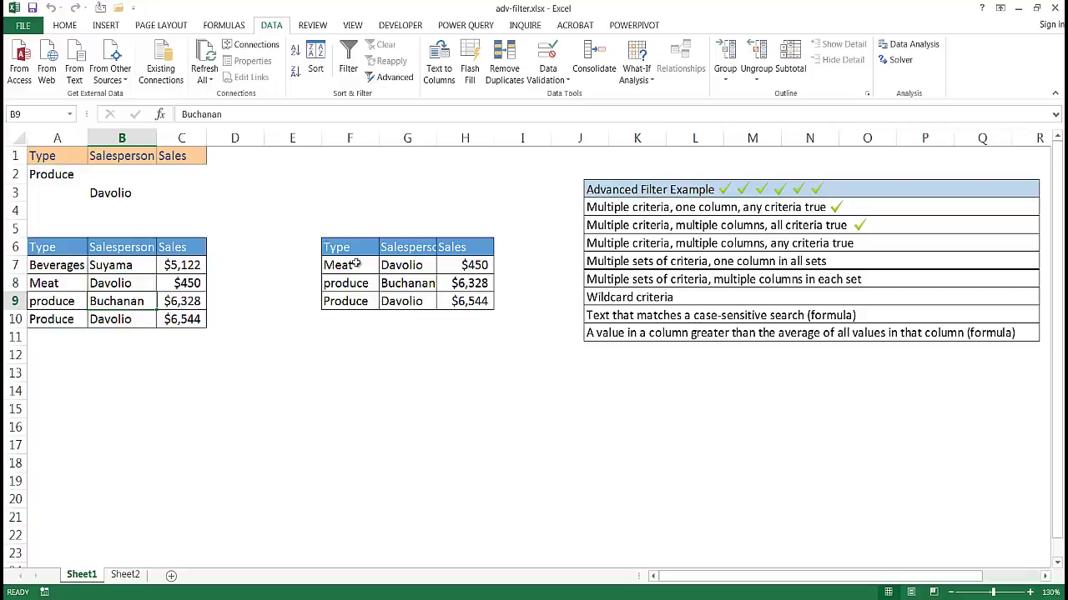
- Compare the copied results with table rows 8 to 10, and check off "Multiple criteria, multiple columns, any criteria true" with the heading row's last green check mark
left_click(114, 285)
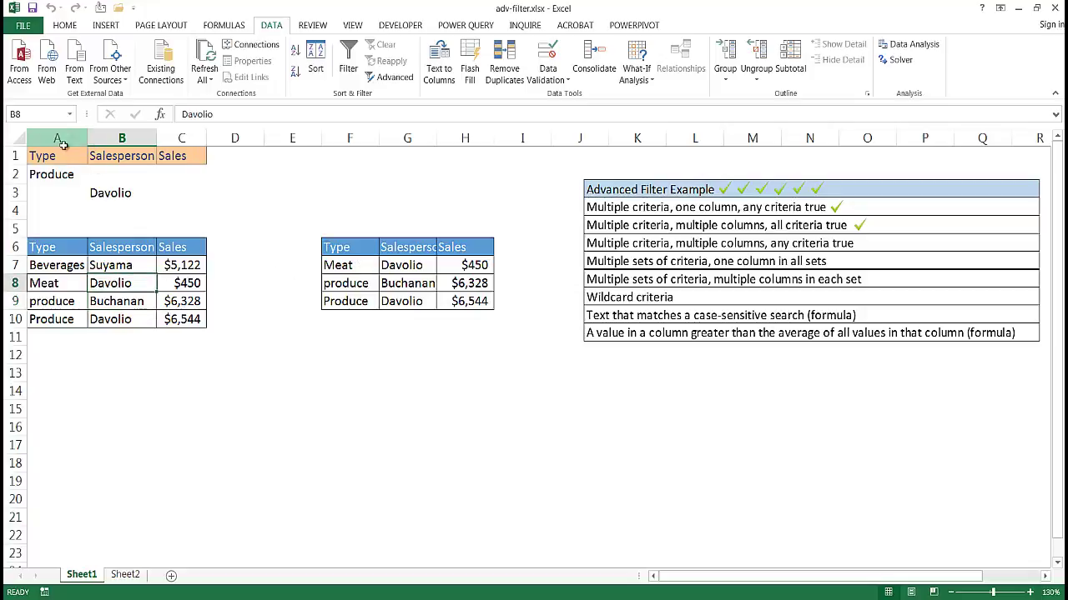
left_click_drag(78, 286, 180, 319)
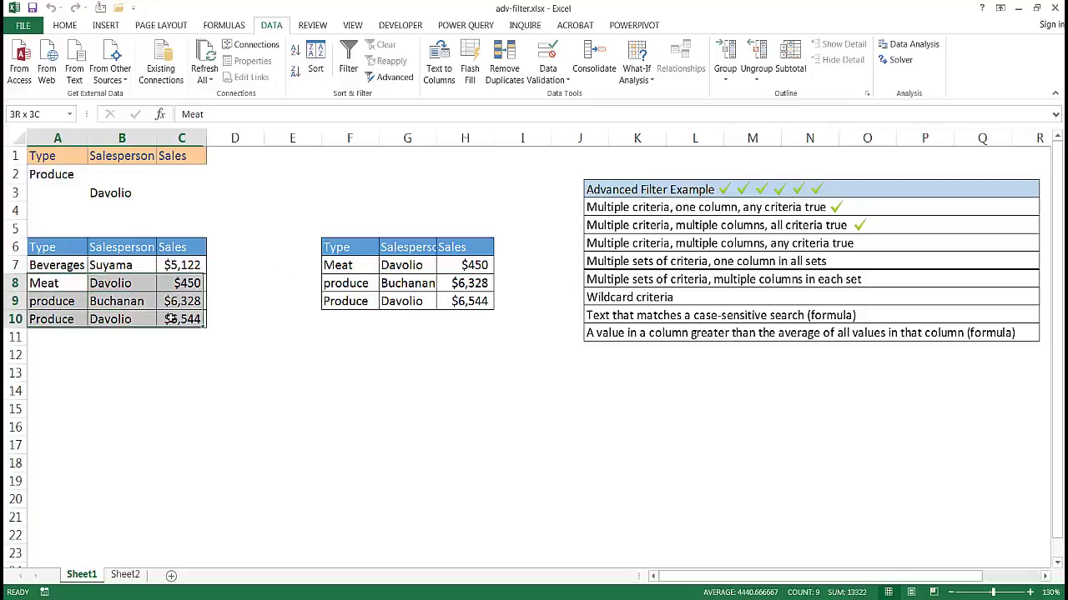
left_click(396, 288)
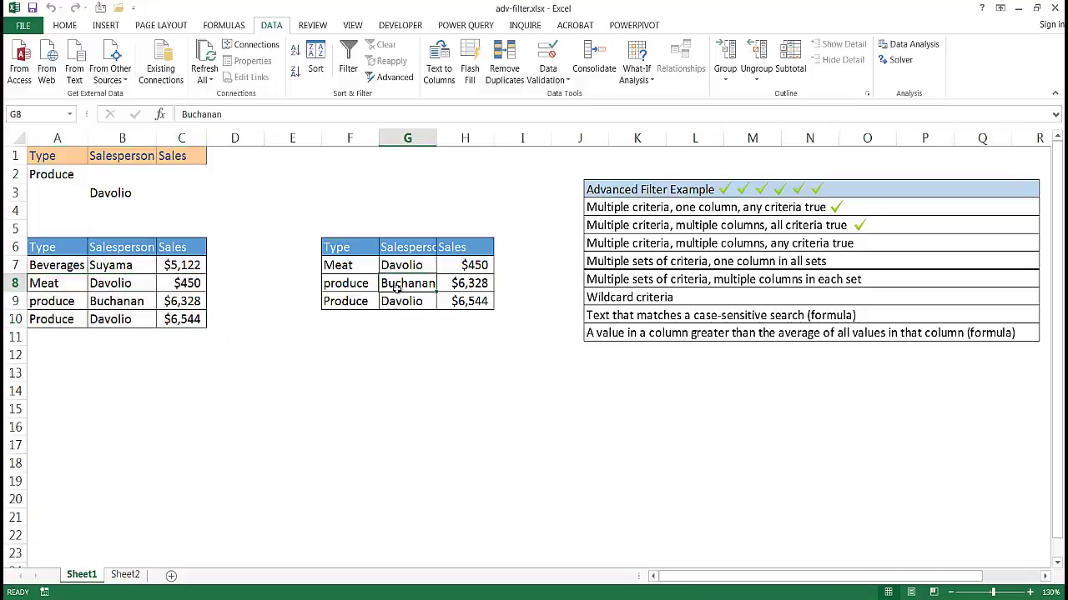
left_click_drag(815, 190, 864, 242)
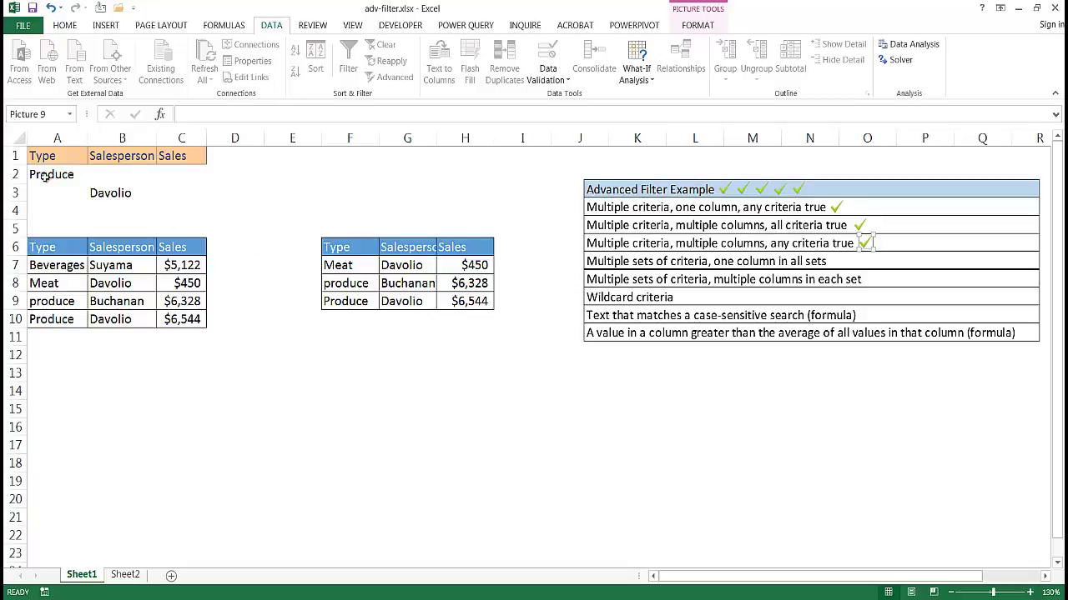
- Clear the criteria in A2:B3, and enter >6000 in C2, <6500 in D2 and <500 in C3
left_click_drag(46, 175, 121, 198)
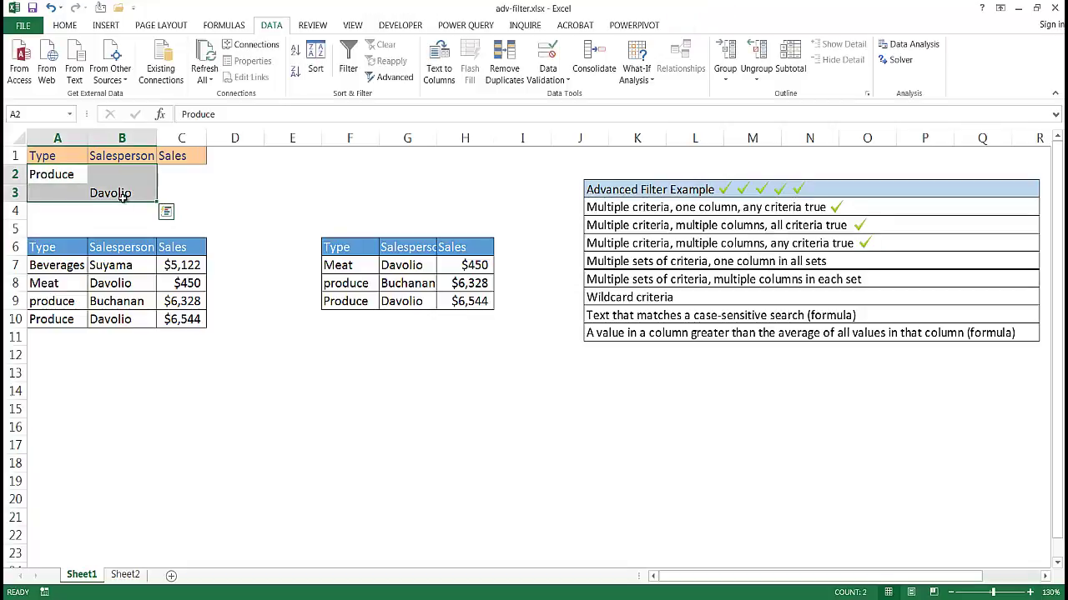
key("Delete")
double_click(170, 177)
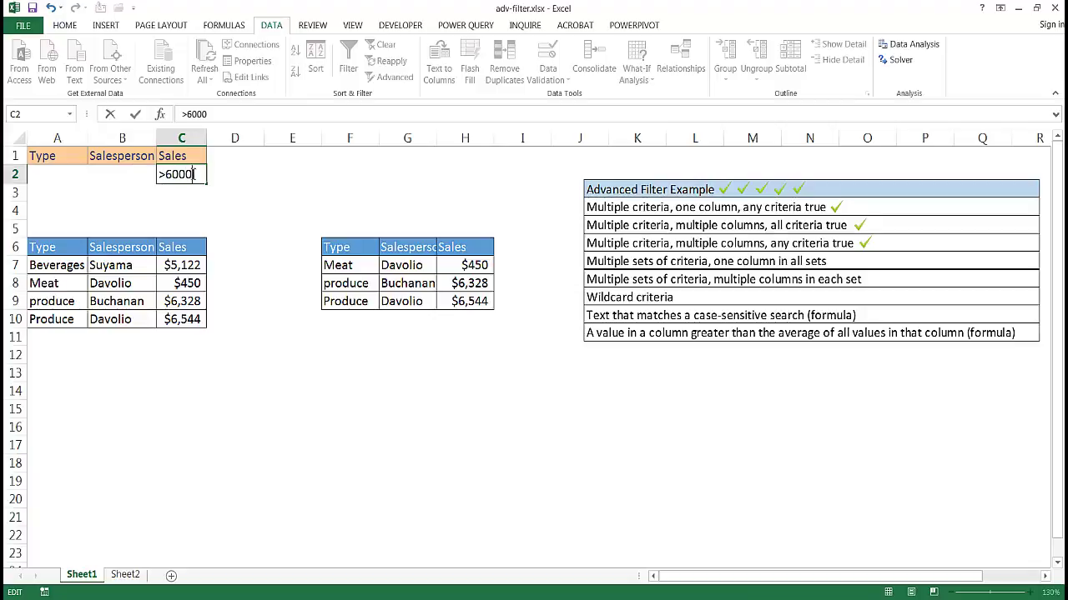
left_click(220, 173)
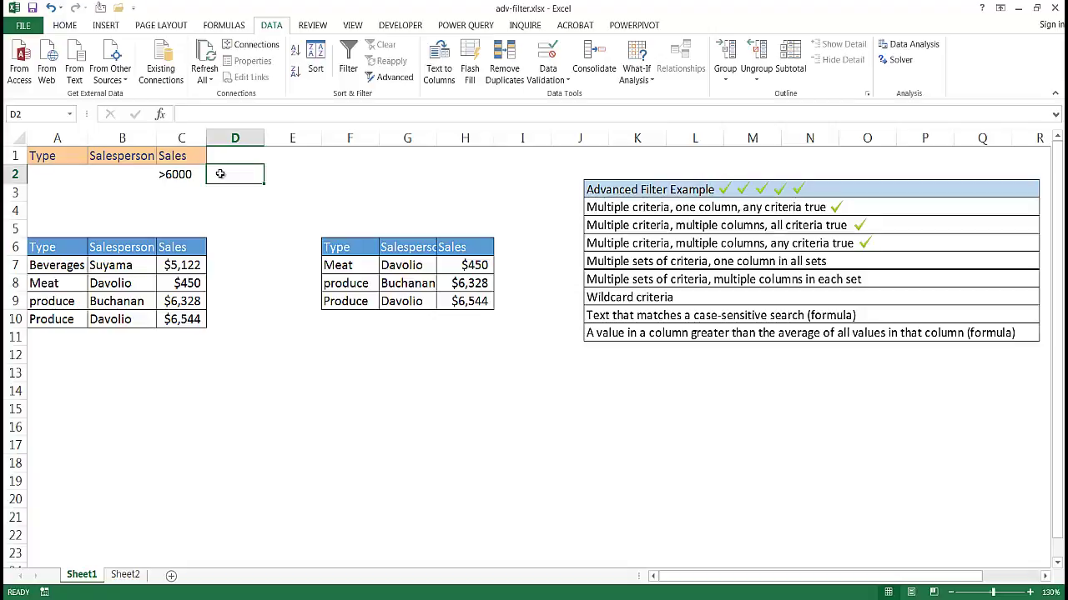
type("<6500")
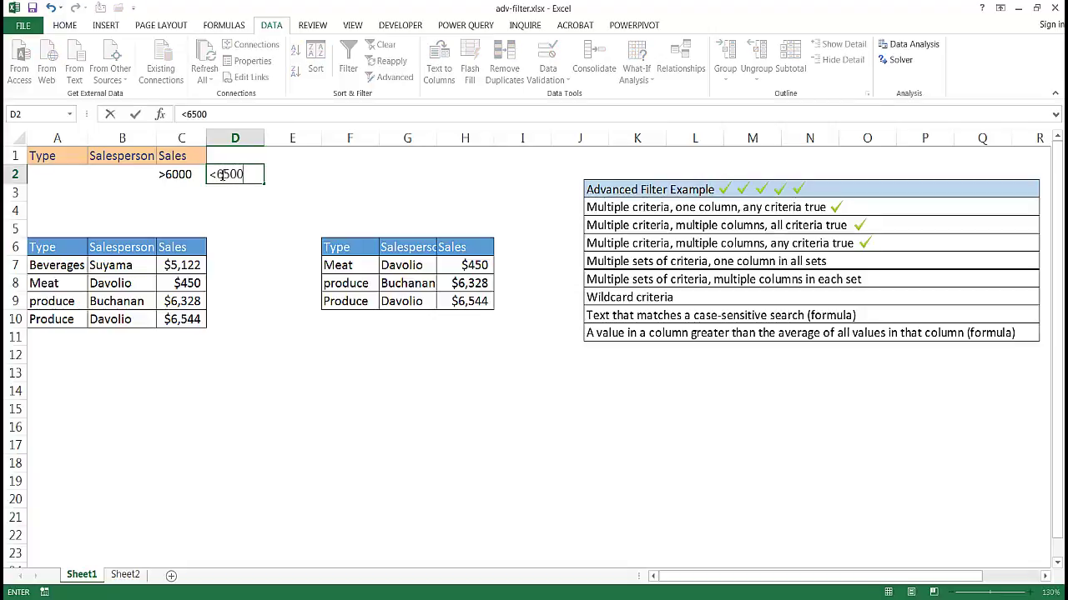
left_click(182, 204)
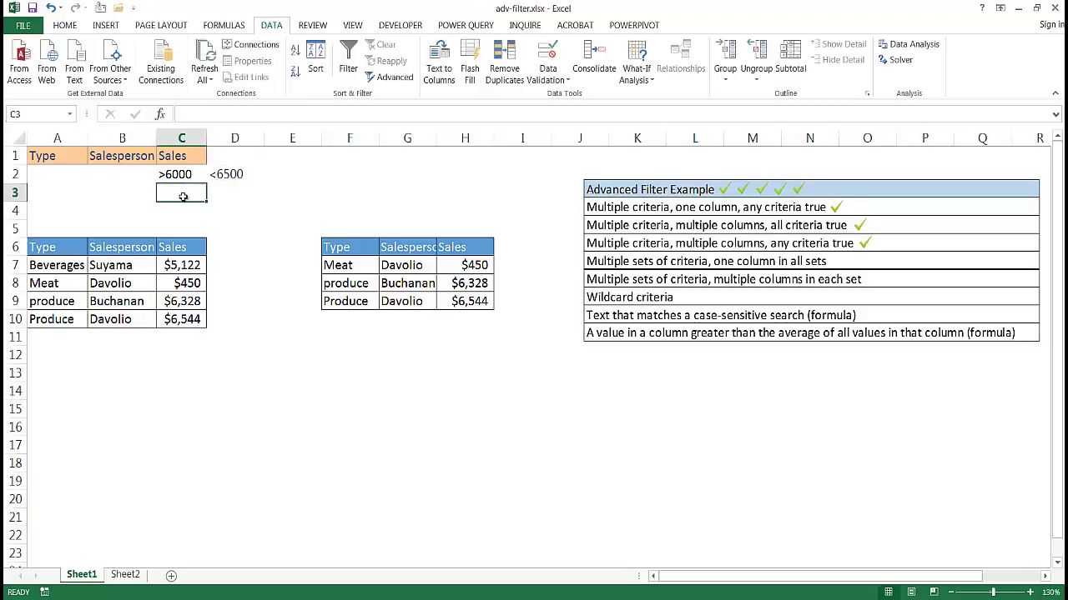
type("<500")
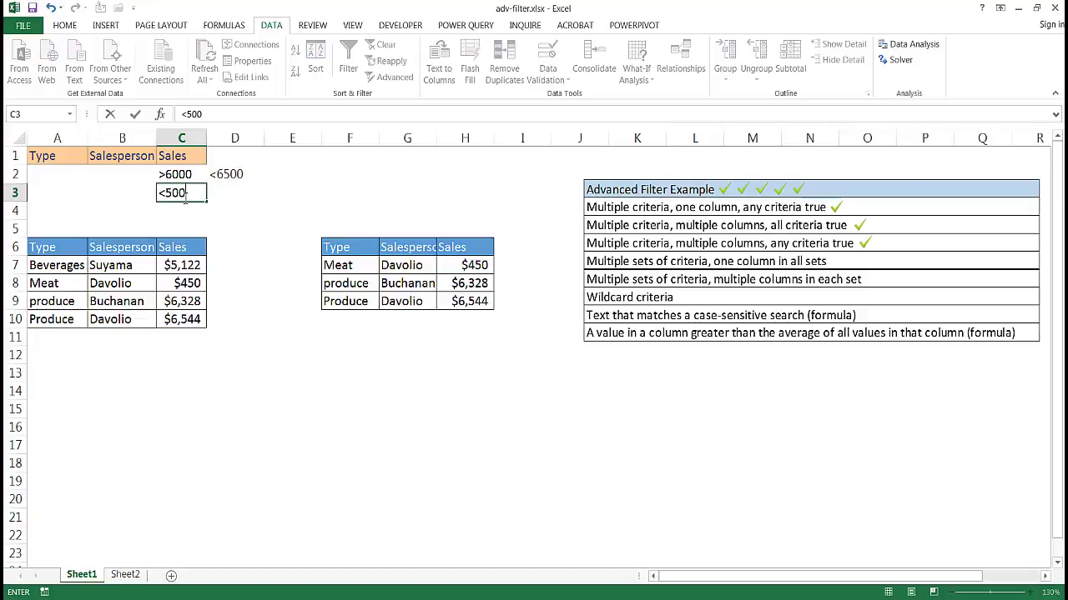
key("Return")
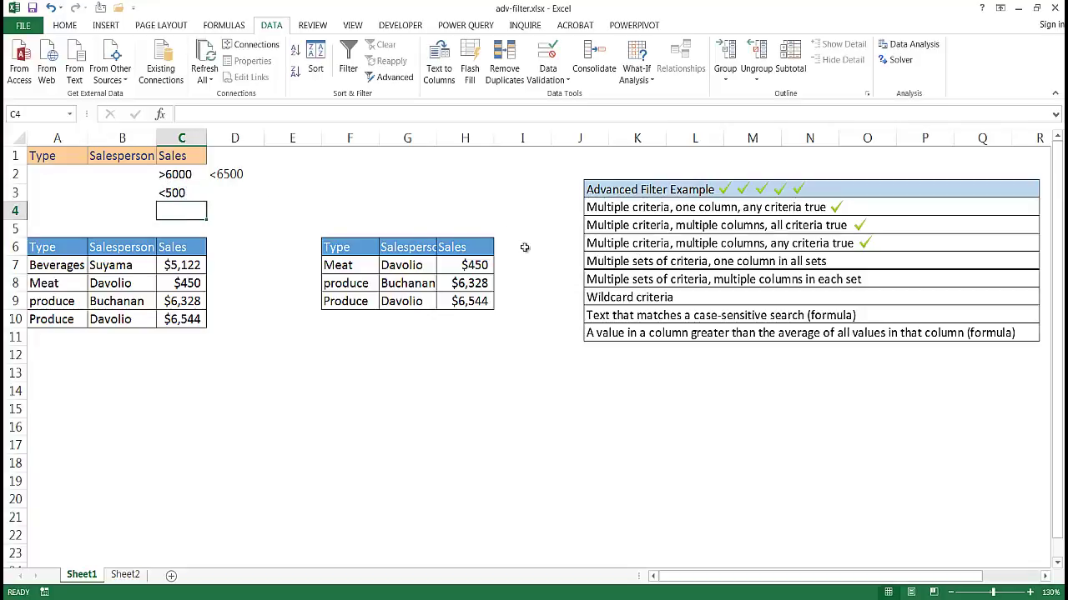
- Check which sales table rows match either criteria set, and clear the contents of columns F to H
left_click(110, 284)
left_click(107, 318)
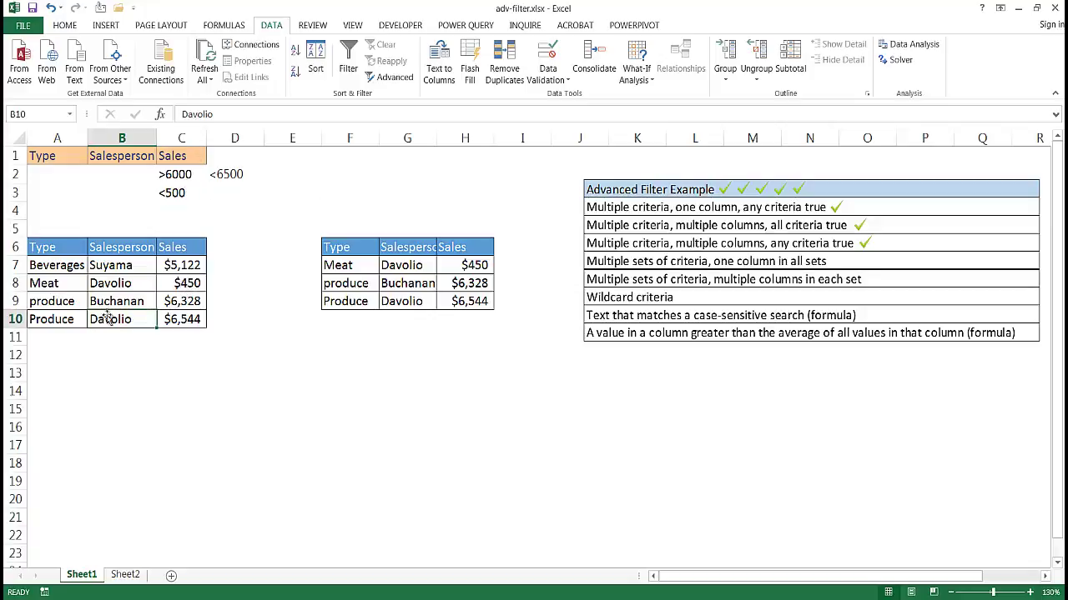
left_click_drag(67, 301, 167, 300)
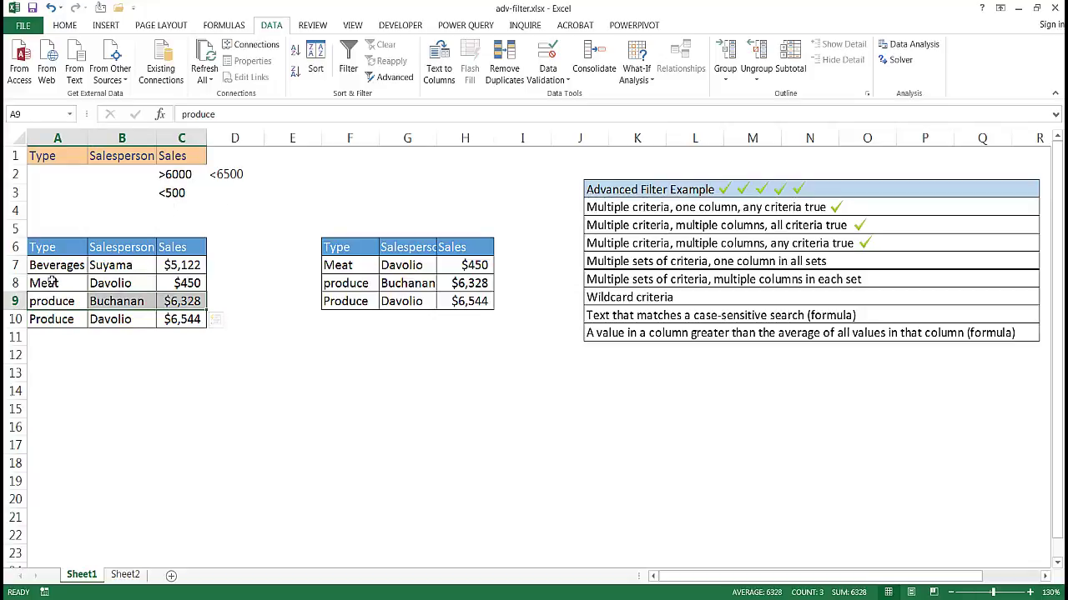
left_click_drag(50, 282, 170, 278)
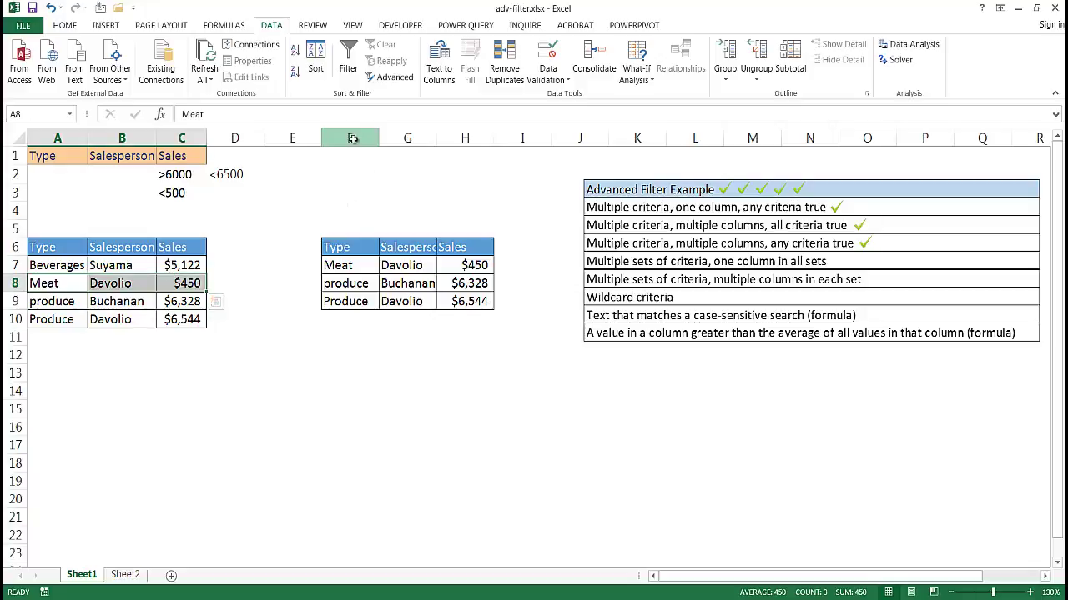
left_click_drag(354, 138, 450, 123)
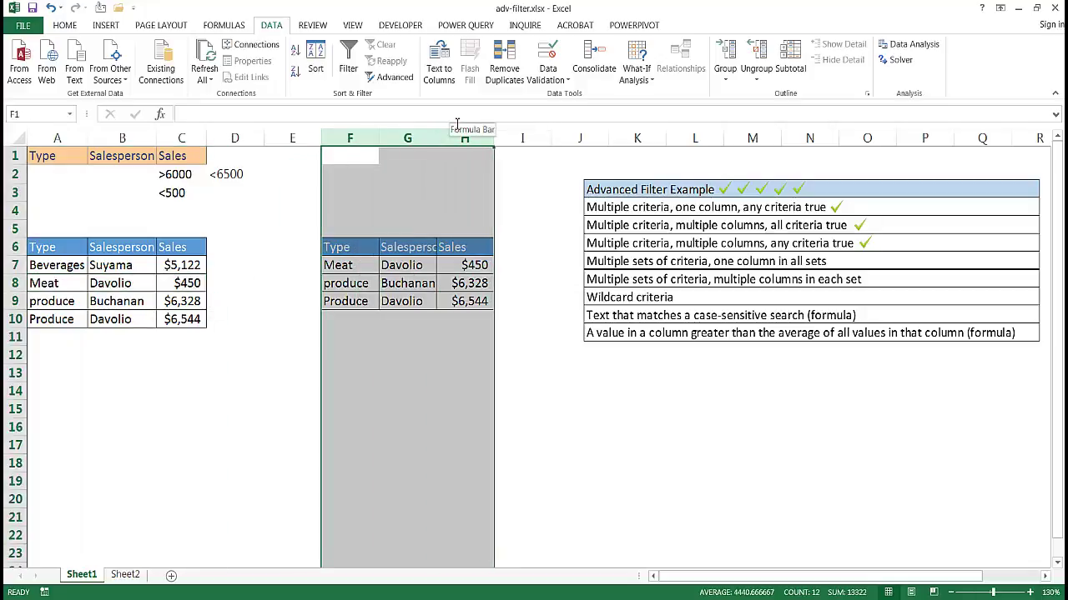
key("Delete")
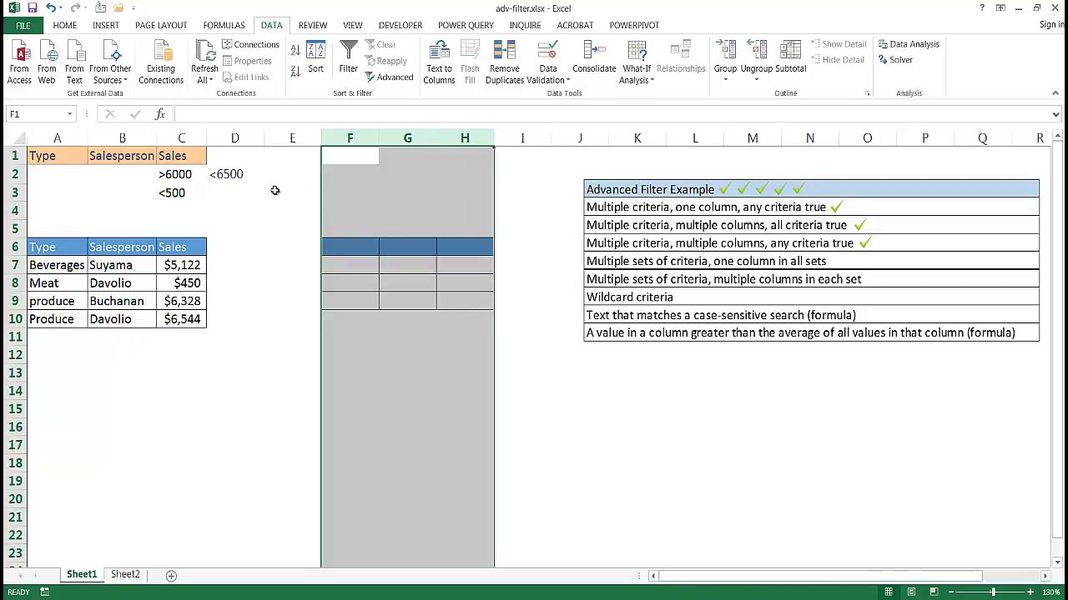
- Start an Advanced Filter on the sales table A6:C10 and set it to copy to another location
left_click(126, 286)
key("alt+a")
key("q")
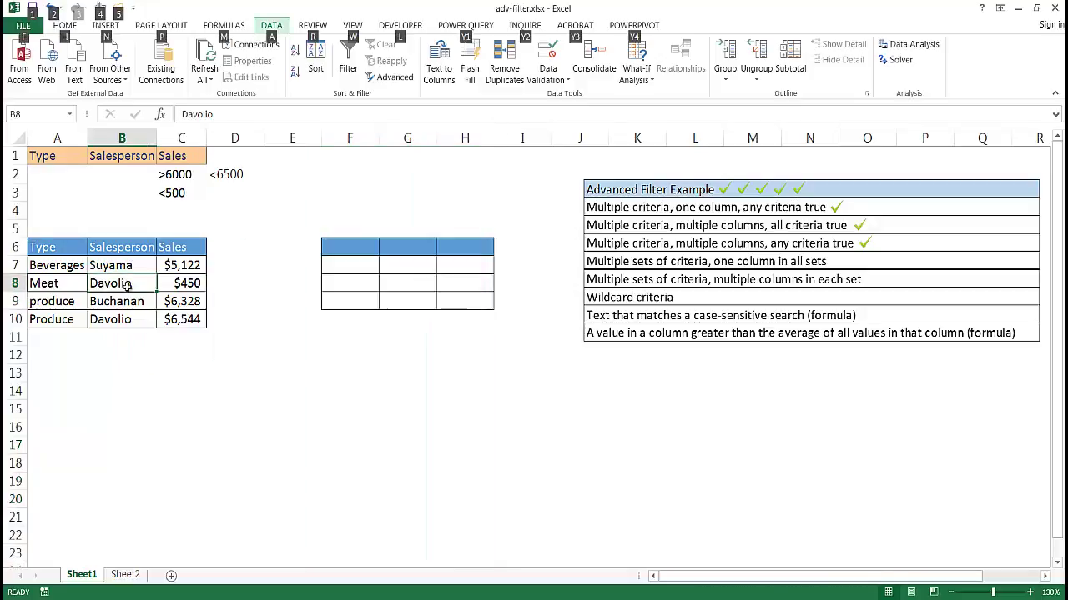
left_click(609, 427)
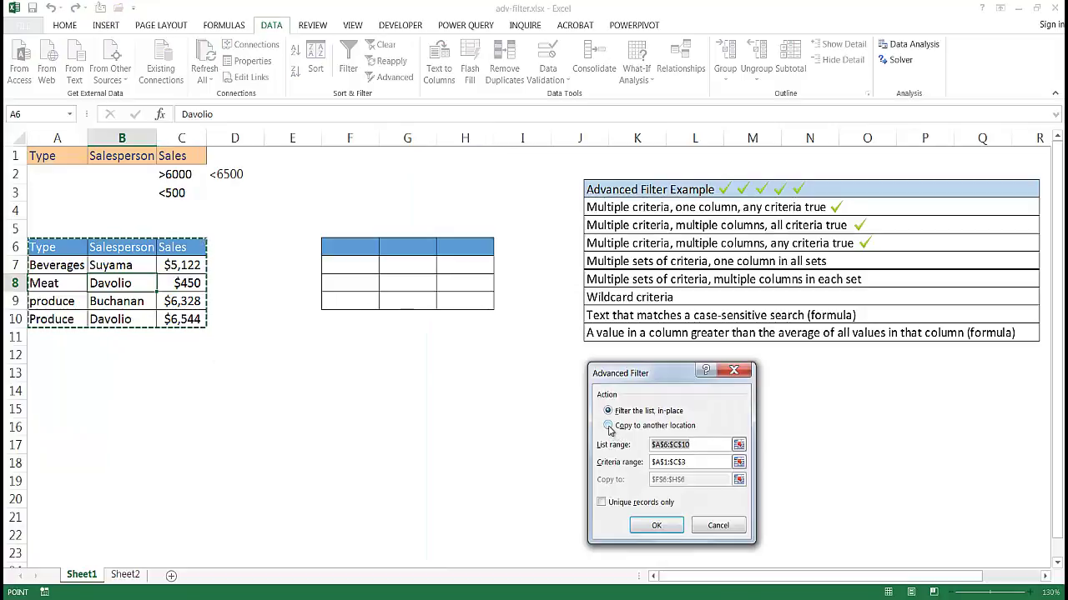
left_click(709, 448)
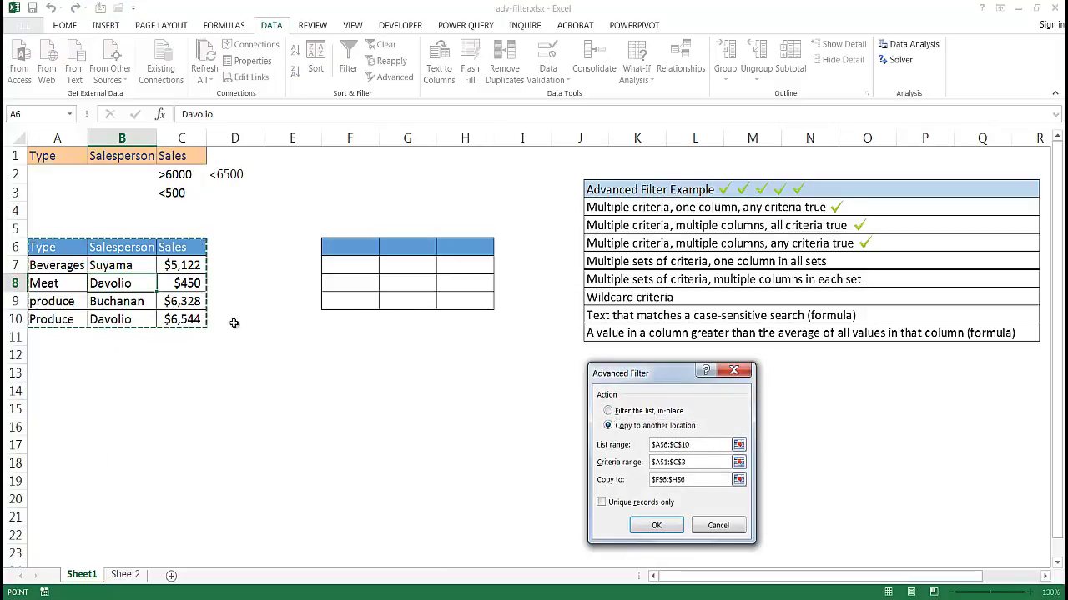
- Replace the criteria range with A1:D3, keep F6:H6 as the copy destination, and run the filter
left_click(708, 463)
left_click_drag(723, 464, 641, 451)
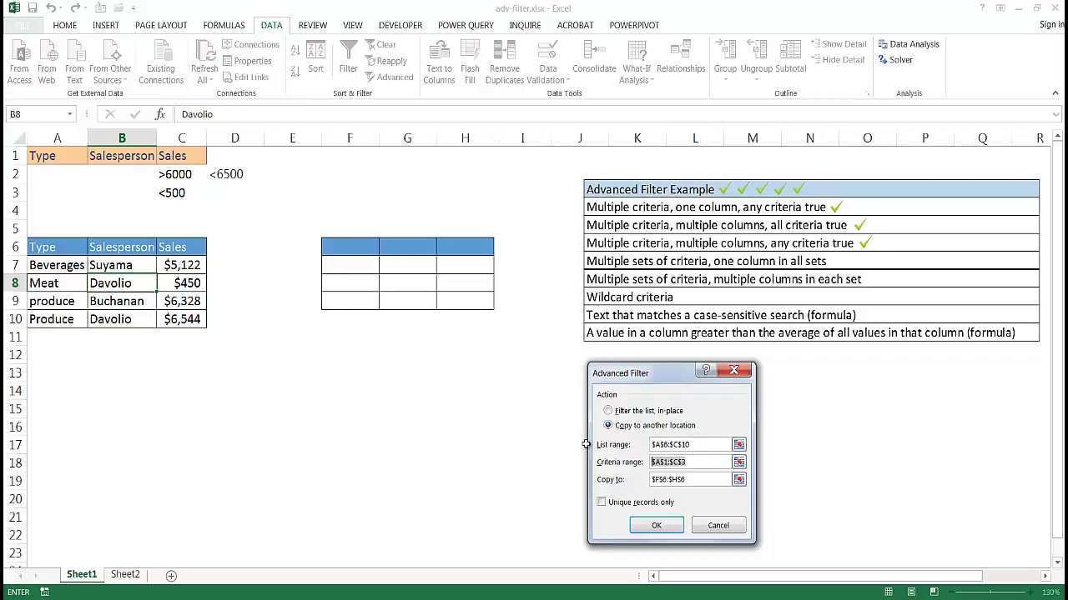
key("Delete")
left_click(739, 463)
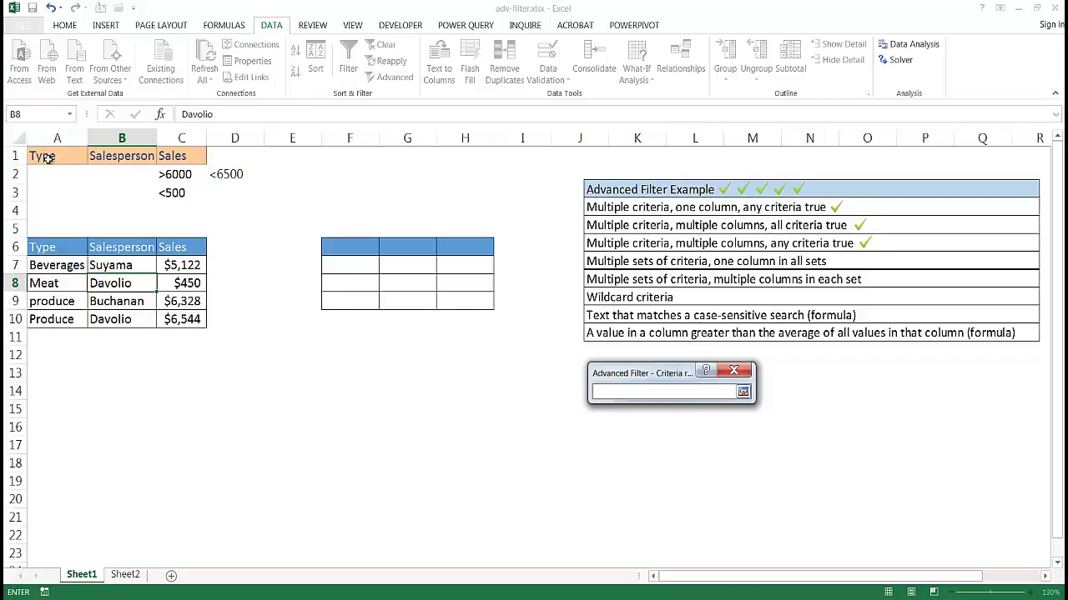
left_click_drag(43, 158, 227, 197)
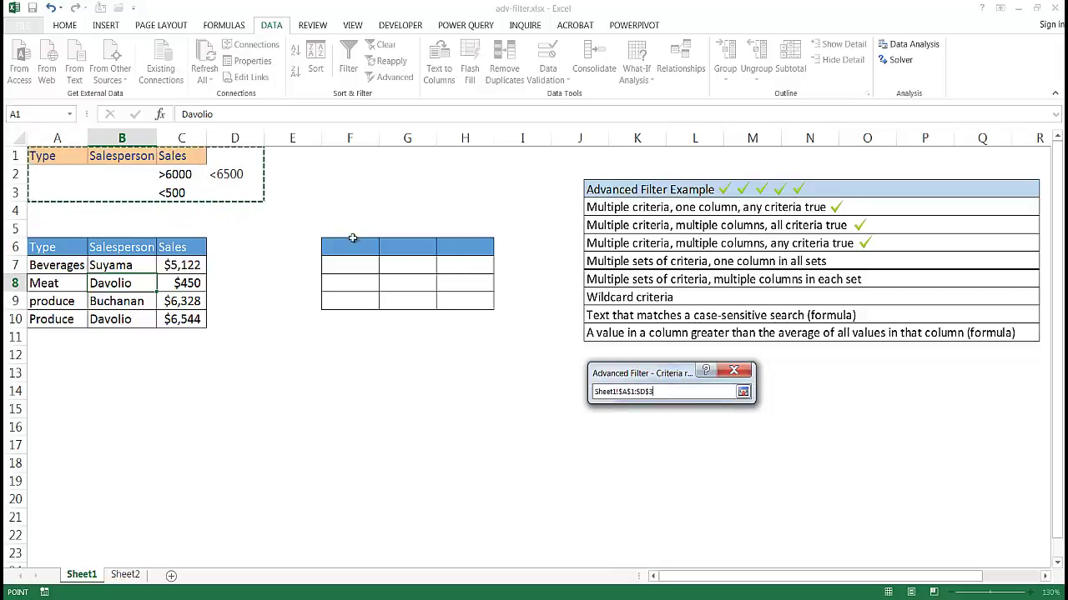
left_click(742, 392)
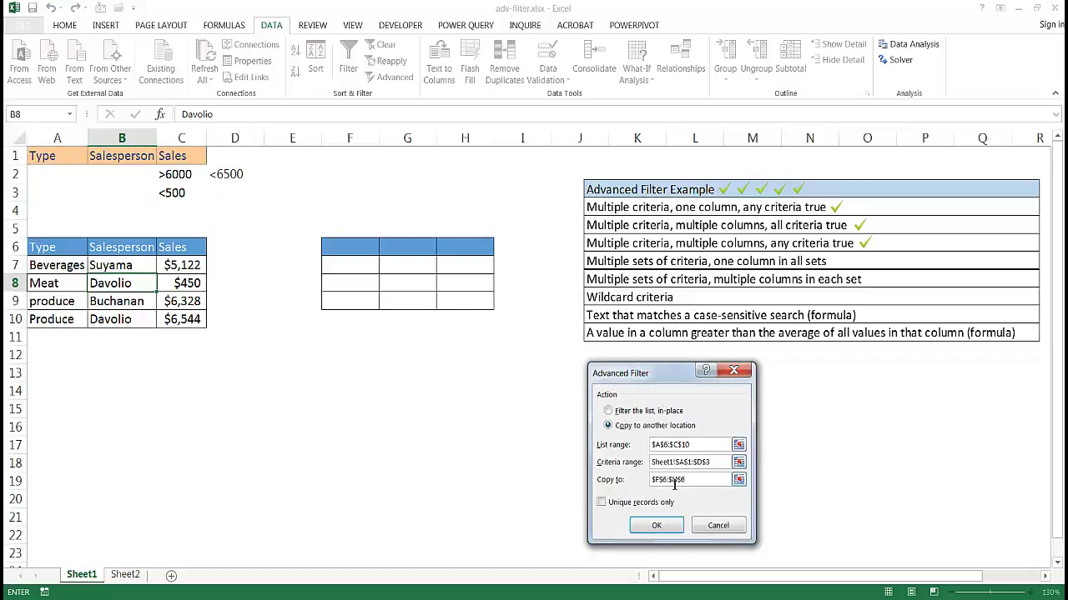
left_click(738, 481)
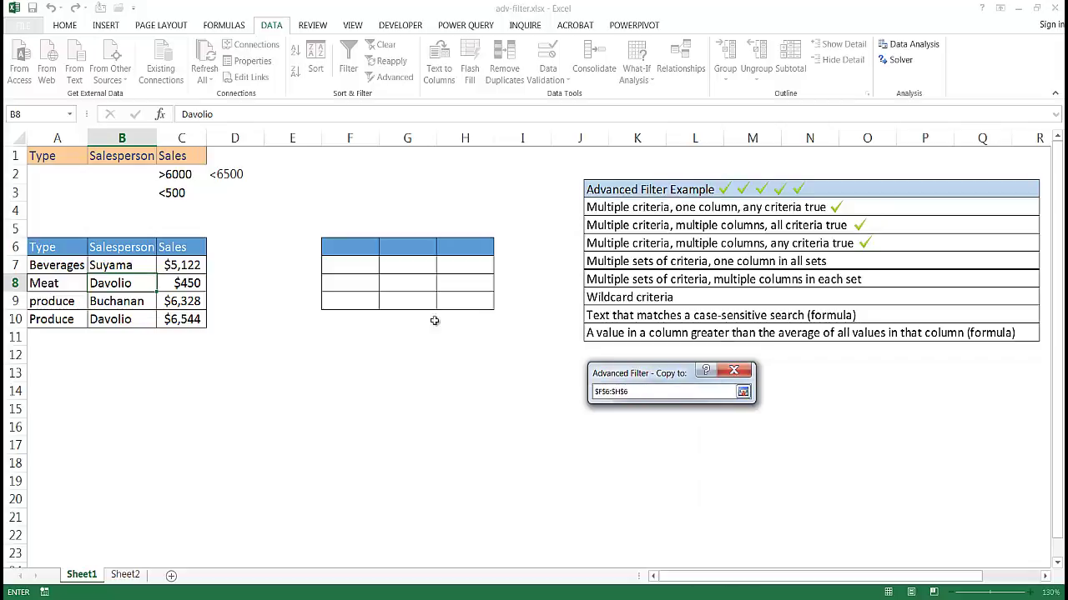
left_click(743, 393)
left_click(657, 526)
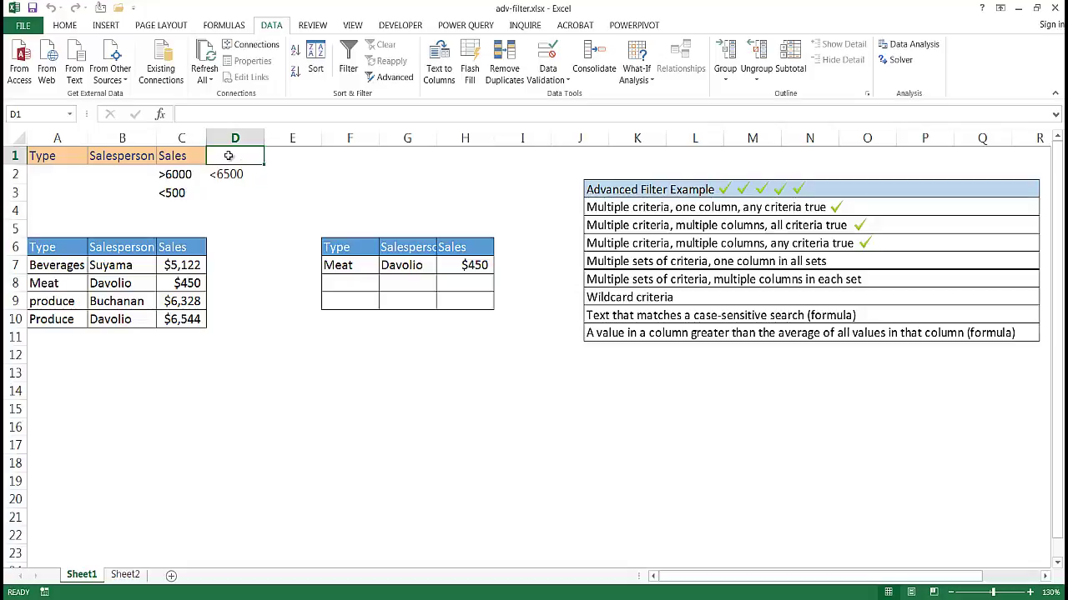
- Enter the header Sales in D1 above the <6500 criterion, and clear the contents of columns F to I
type("Sales")
key("Return")
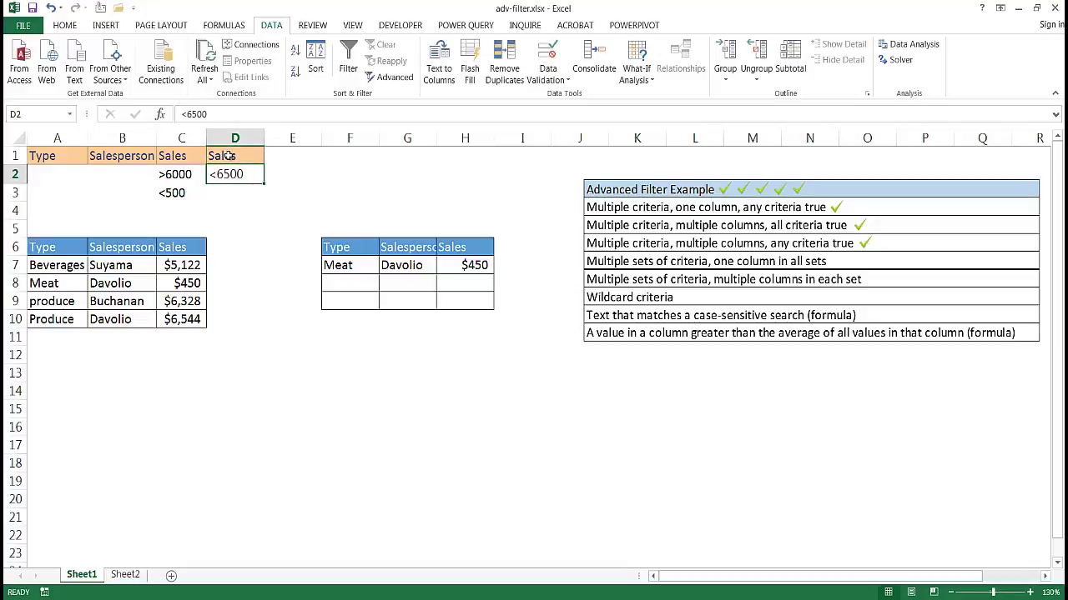
left_click(153, 286)
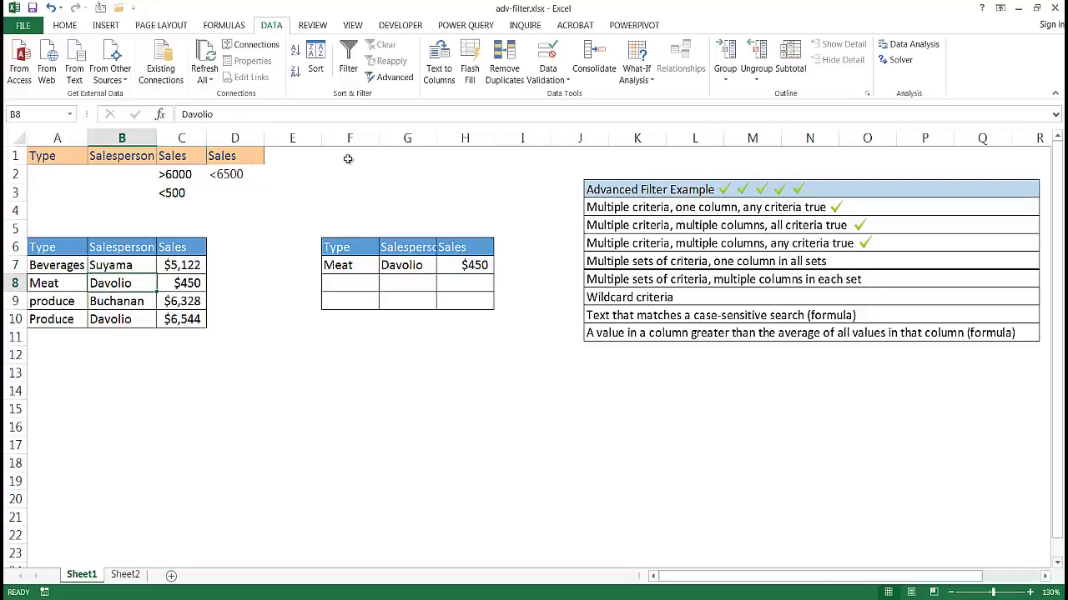
left_click_drag(349, 137, 505, 153)
key("Delete")
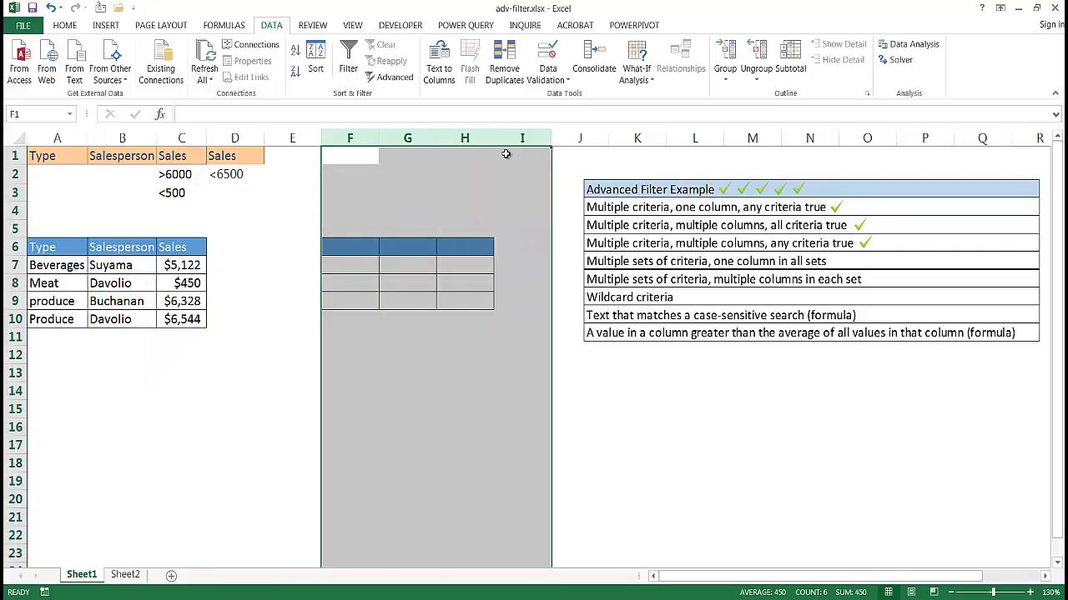
- Start another Advanced Filter on A6:C10 and select A1:D3 as its criteria range
left_click_drag(461, 373, 461, 396)
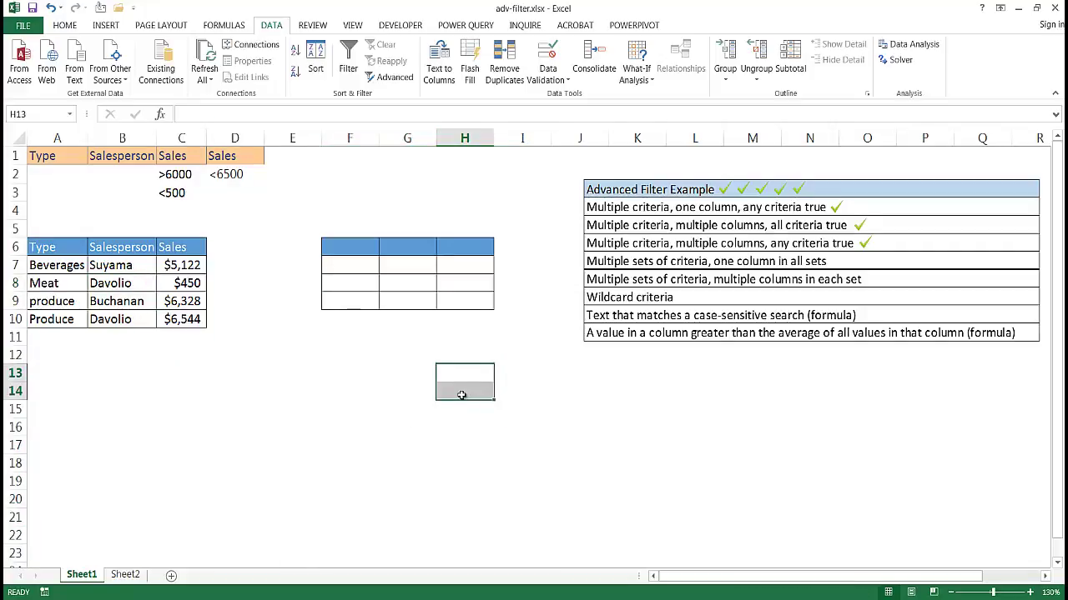
key("alt+a")
key("q")
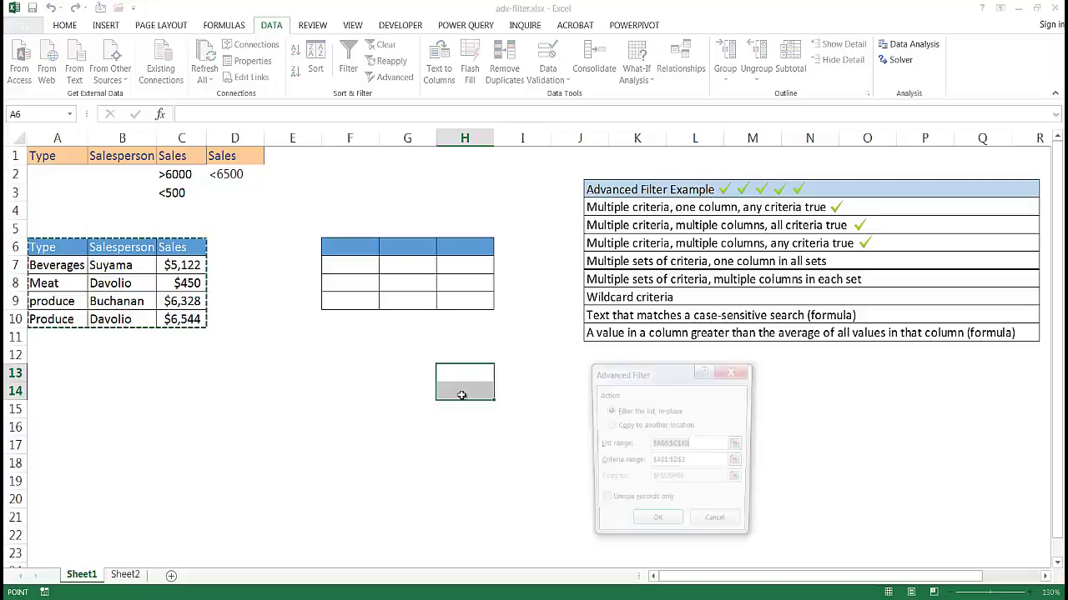
left_click(709, 444)
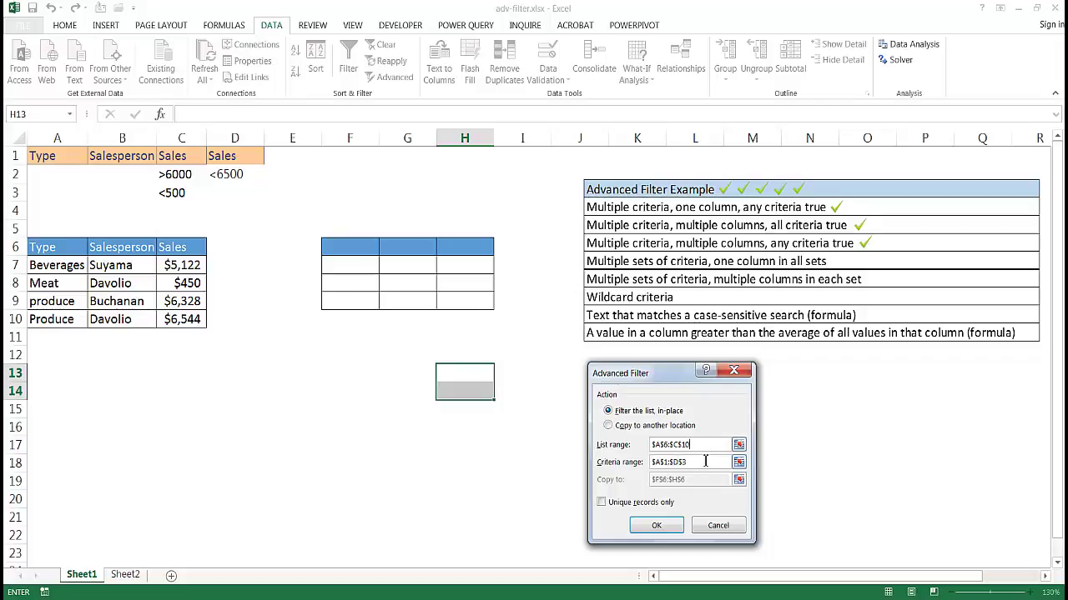
left_click(738, 463)
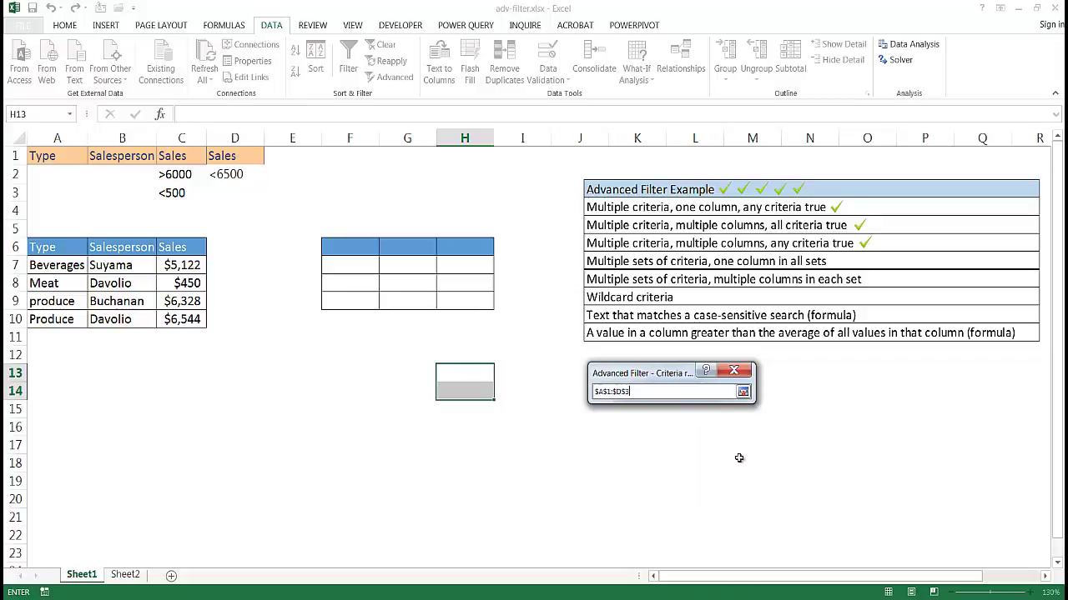
left_click_drag(64, 158, 233, 194)
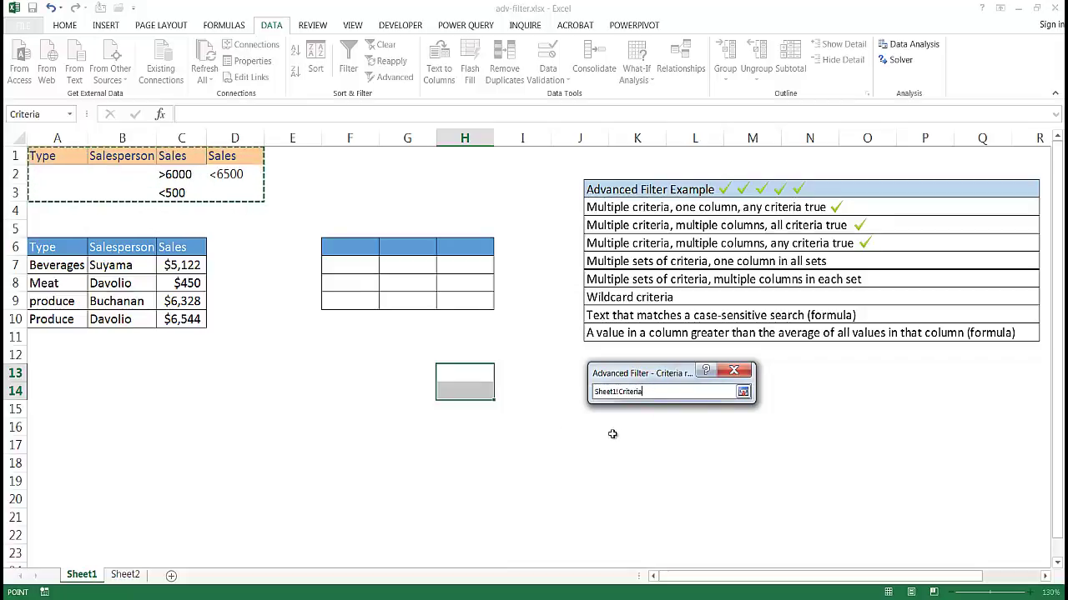
key("Return")
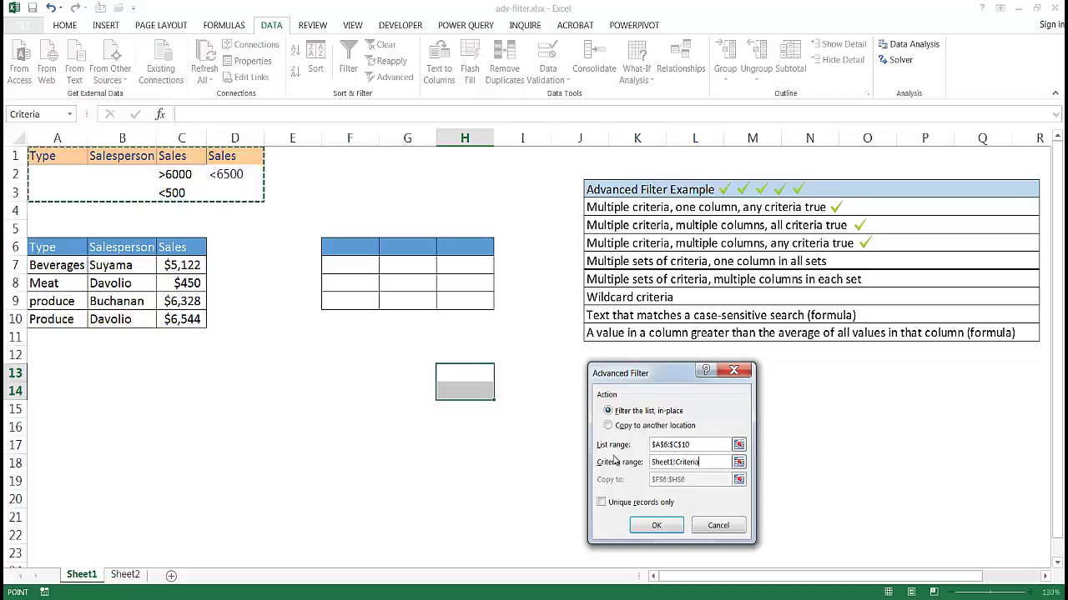
- Set the filter to copy to F6:H6, reselect A1:D3 as the criteria range, and run it
left_click(609, 425)
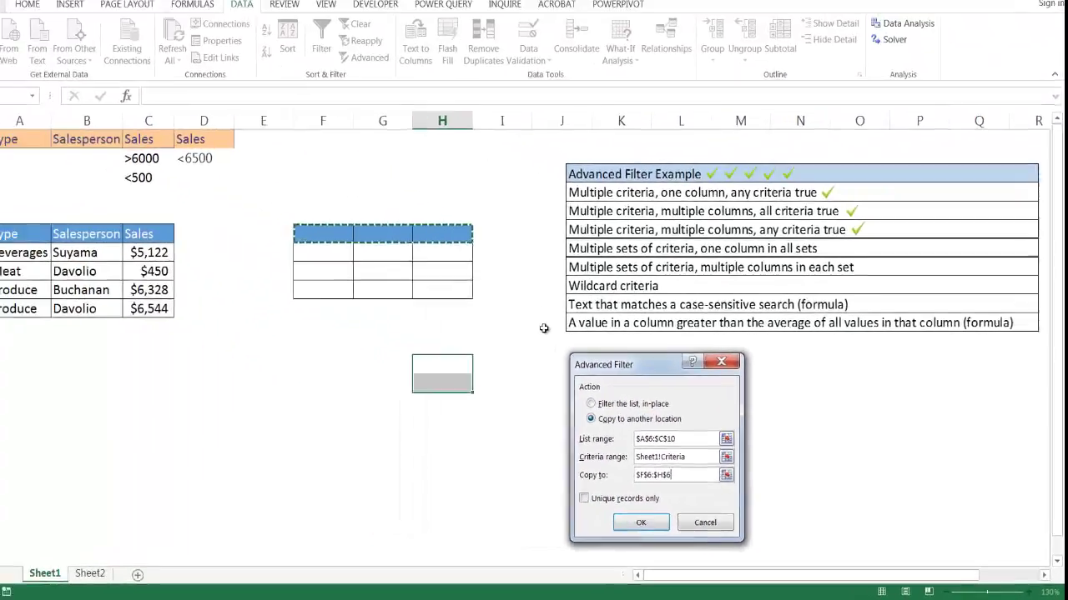
left_click(634, 417)
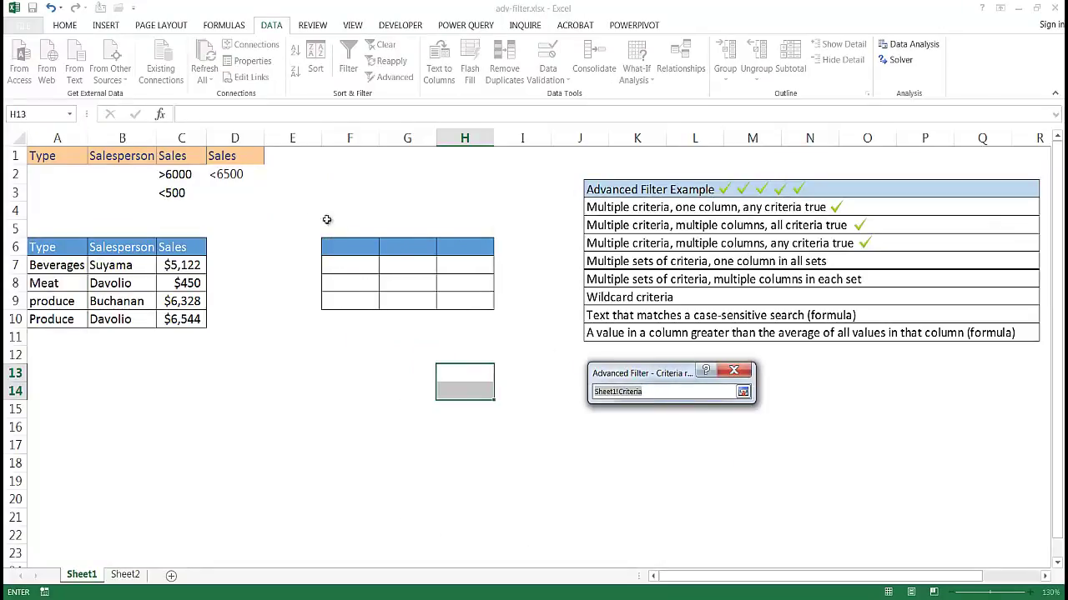
left_click_drag(48, 156, 248, 194)
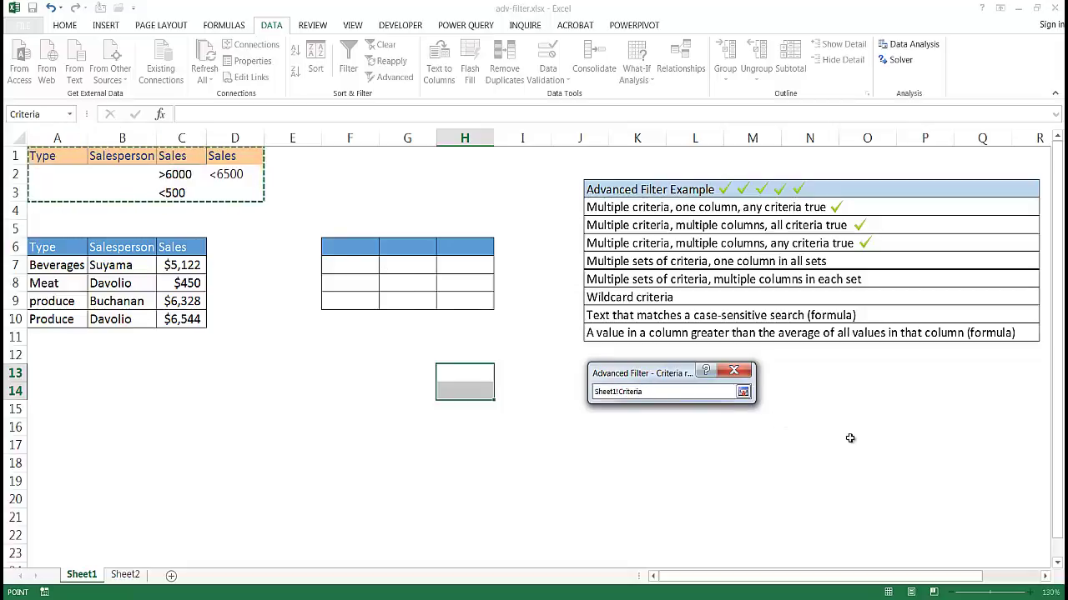
left_click(743, 392)
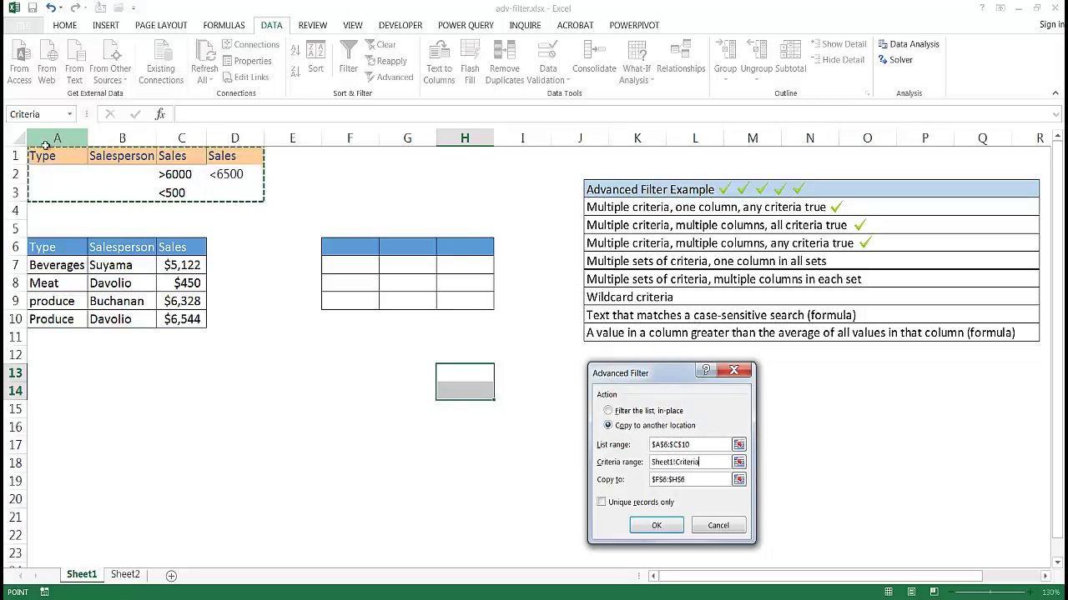
left_click(657, 526)
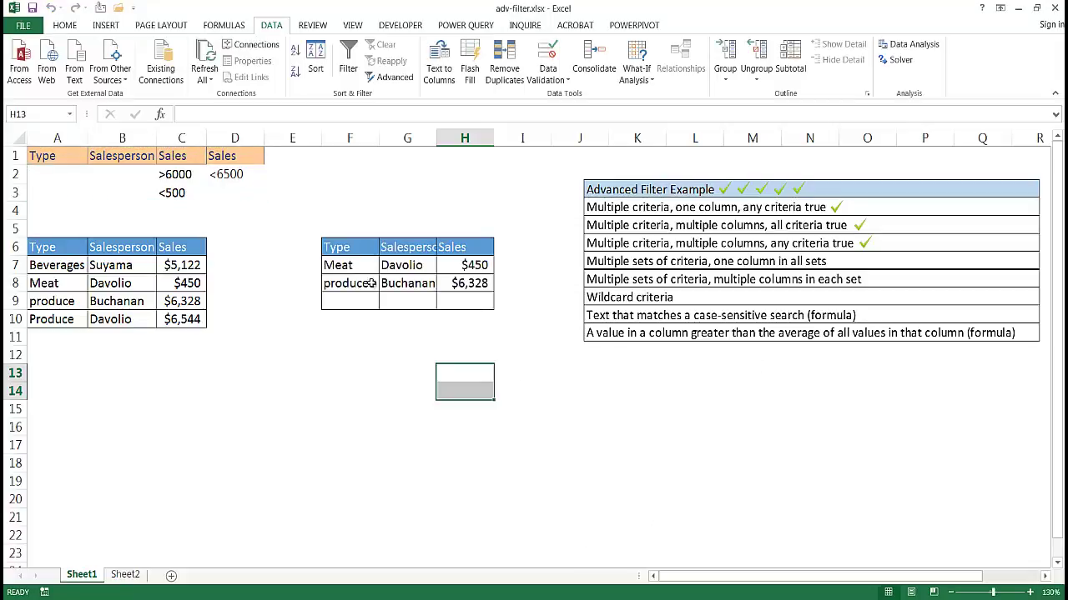
- Check the extracted rows against the Sales criteria, and move a spare check mark beside "Multiple sets of criteria, one column in all sets"
left_click_drag(350, 265, 460, 294)
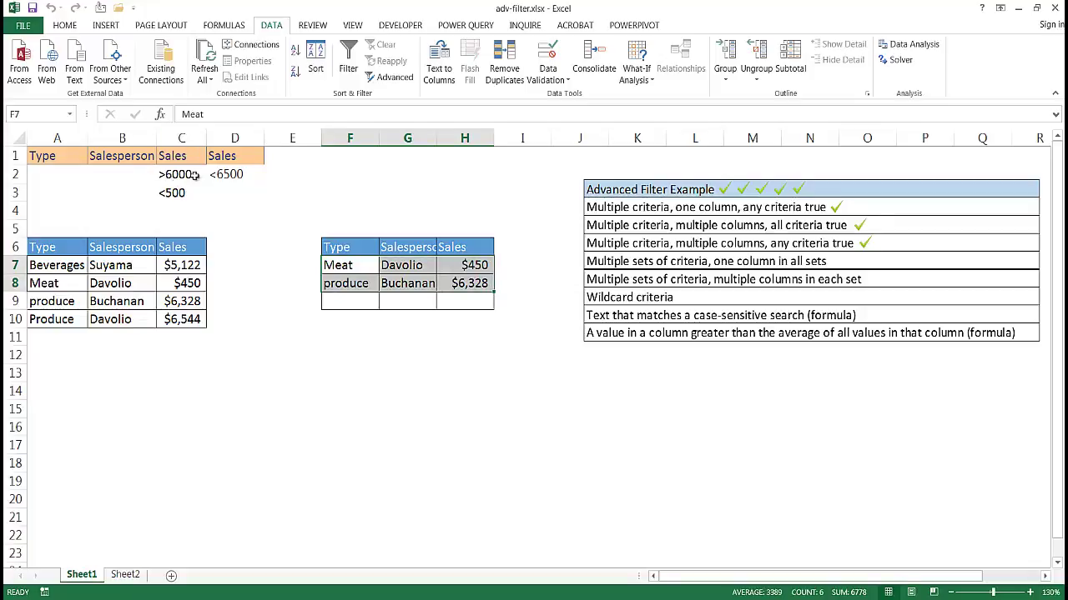
left_click(177, 302)
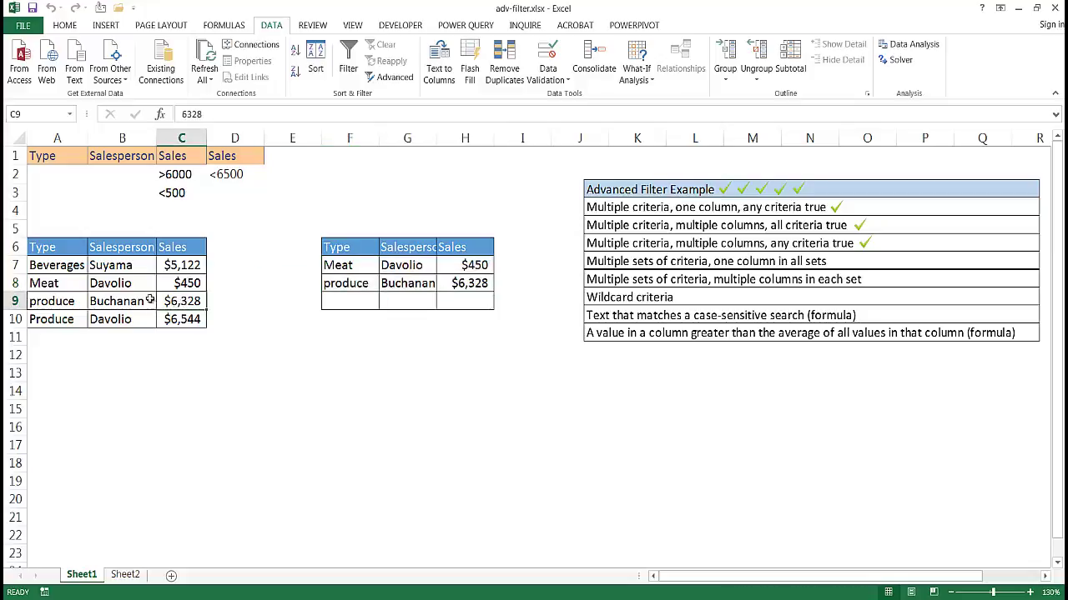
left_click(177, 193)
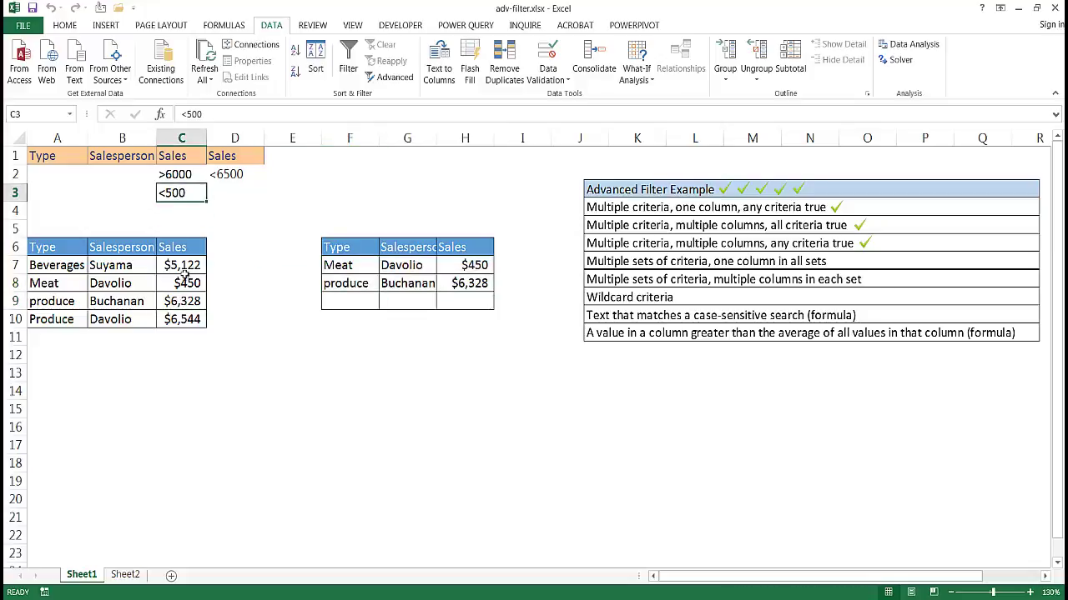
left_click(152, 285)
left_click(186, 284)
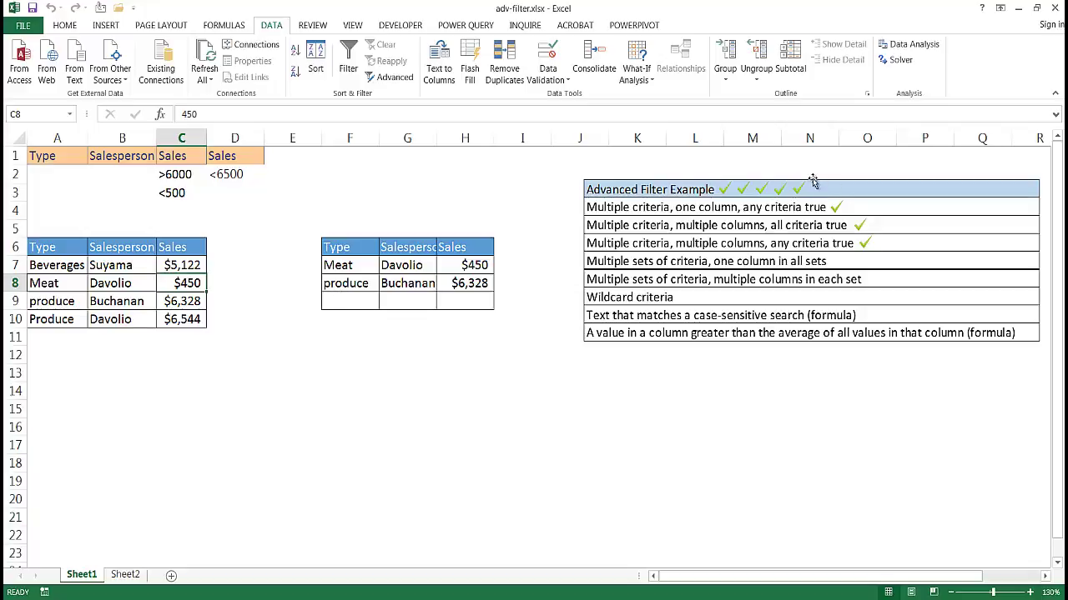
left_click_drag(799, 191, 843, 263)
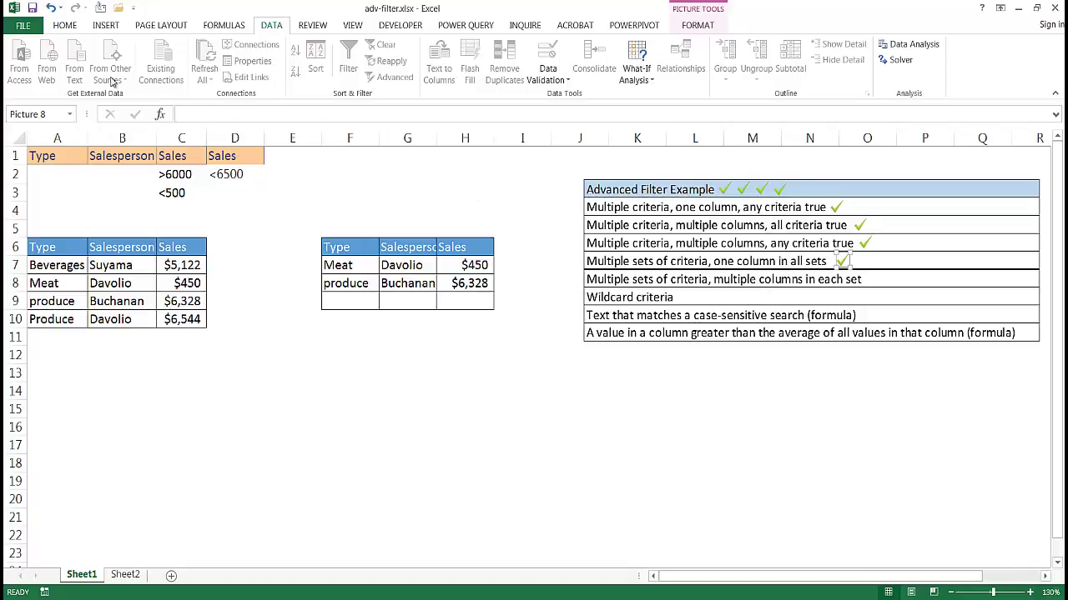
- Clear the Sales criteria from C2:D3, keeping the headers in row 1
left_click(132, 138)
left_click(179, 137)
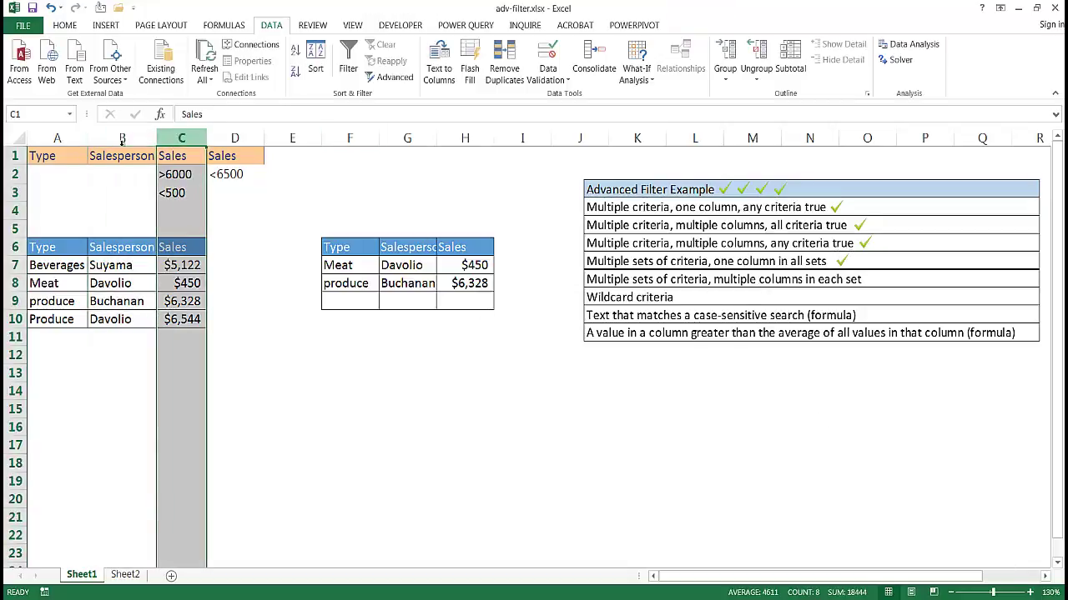
left_click(75, 139)
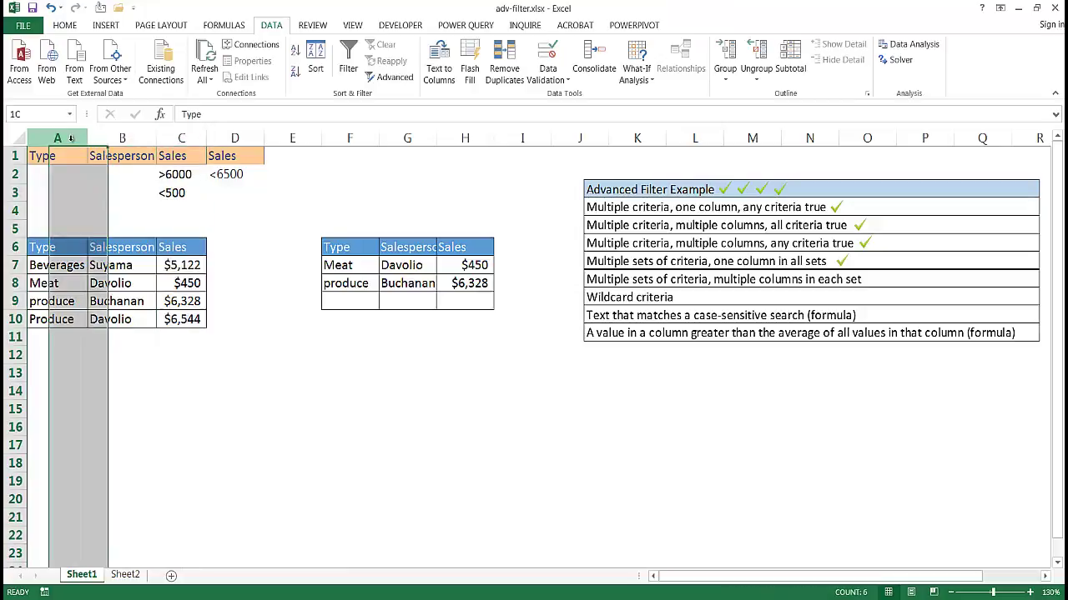
left_click(52, 192)
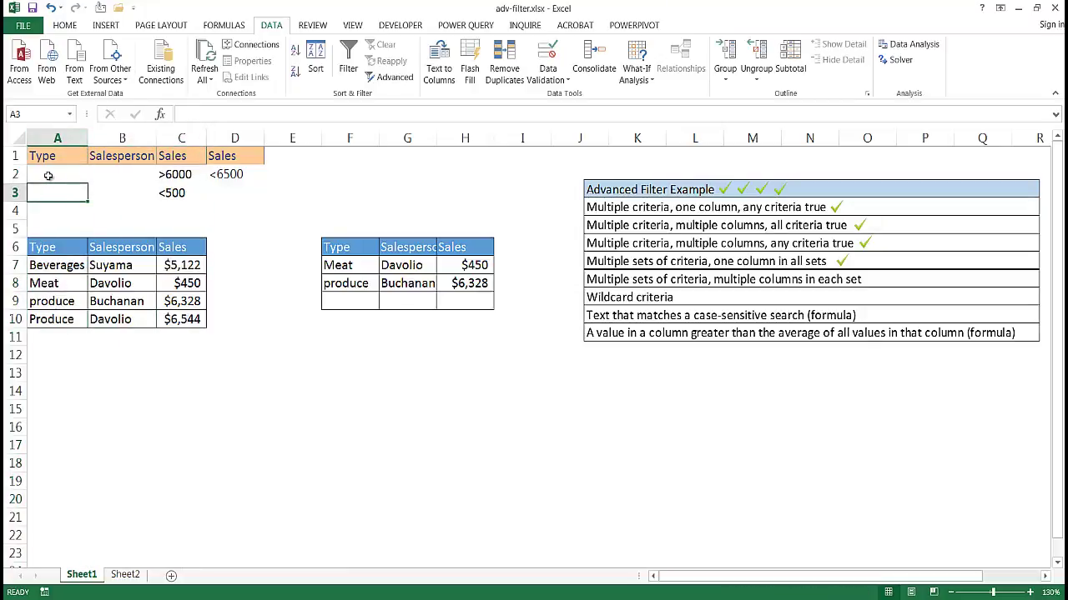
left_click(48, 175)
left_click_drag(160, 175, 221, 191)
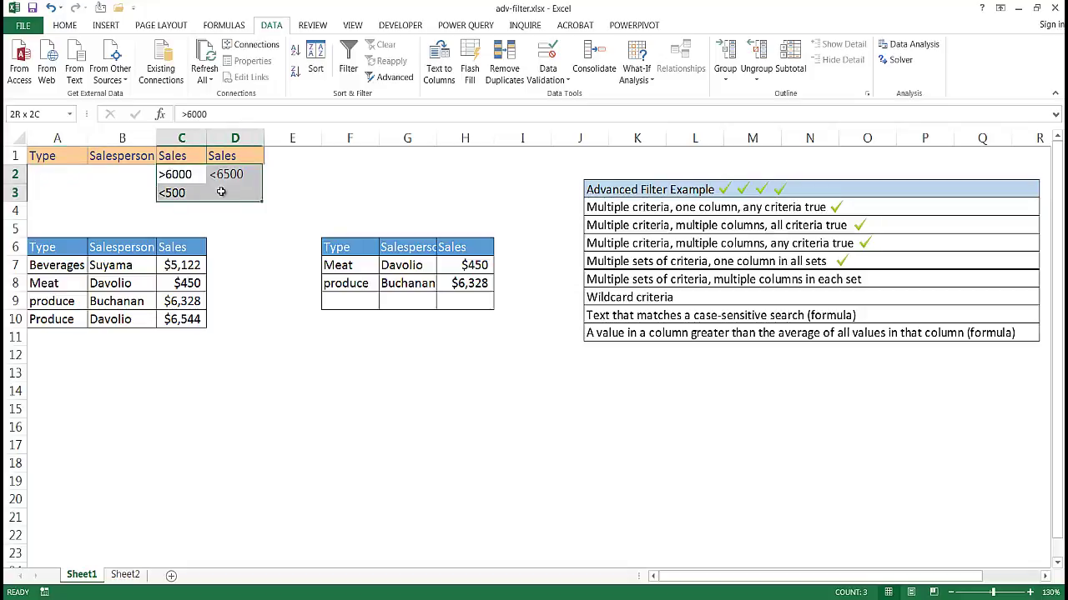
key("Delete")
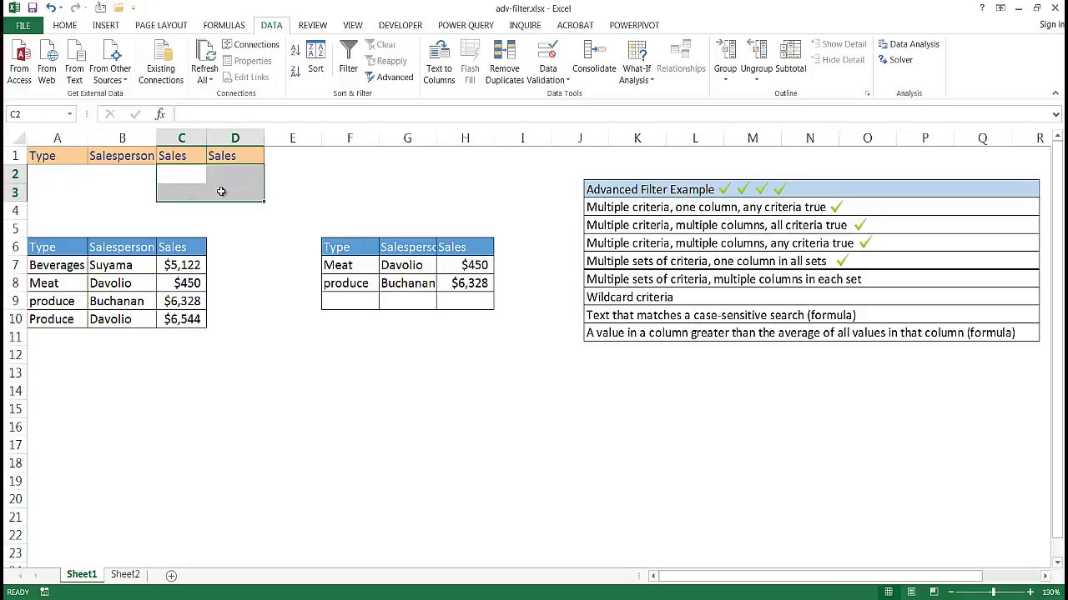
- Copy the salesperson name from B8 into criteria cell B2, and enter >3000 as its Sales criterion in C2
left_click(114, 172)
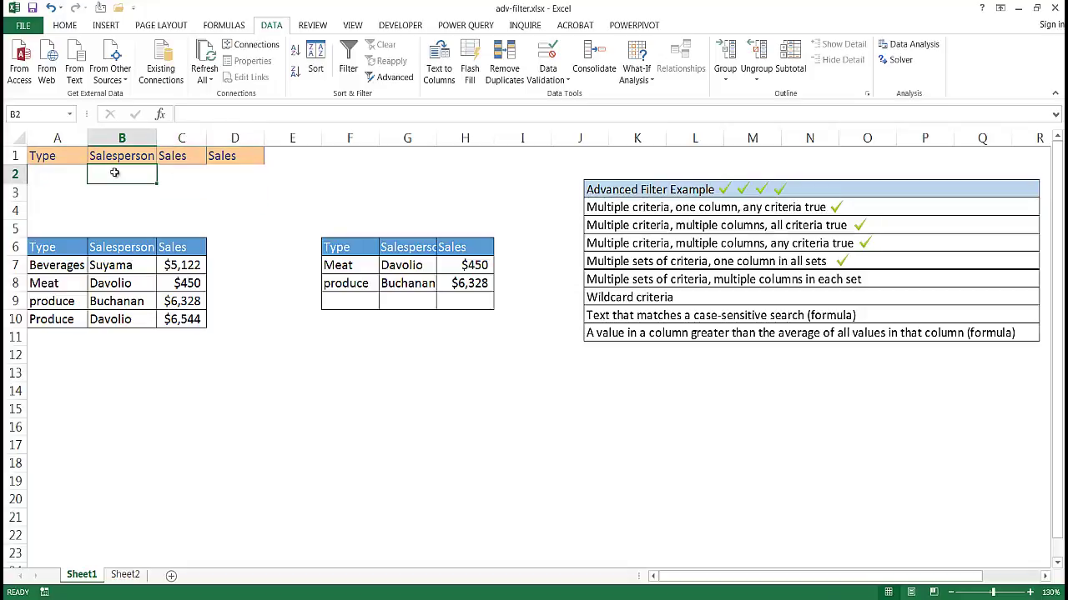
left_click(122, 284)
key("ctrl+c")
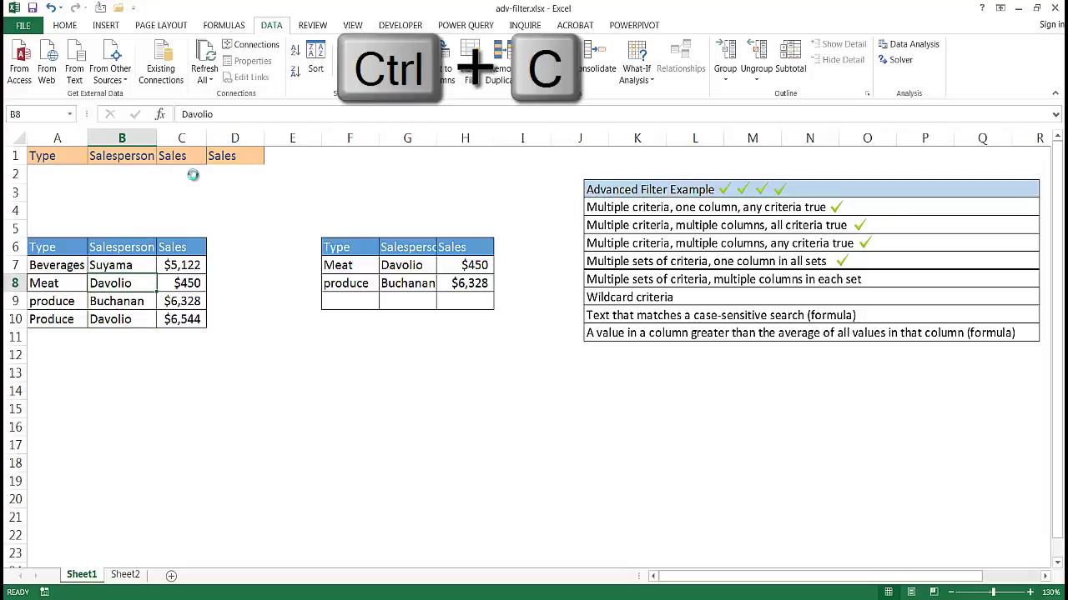
left_click(126, 174)
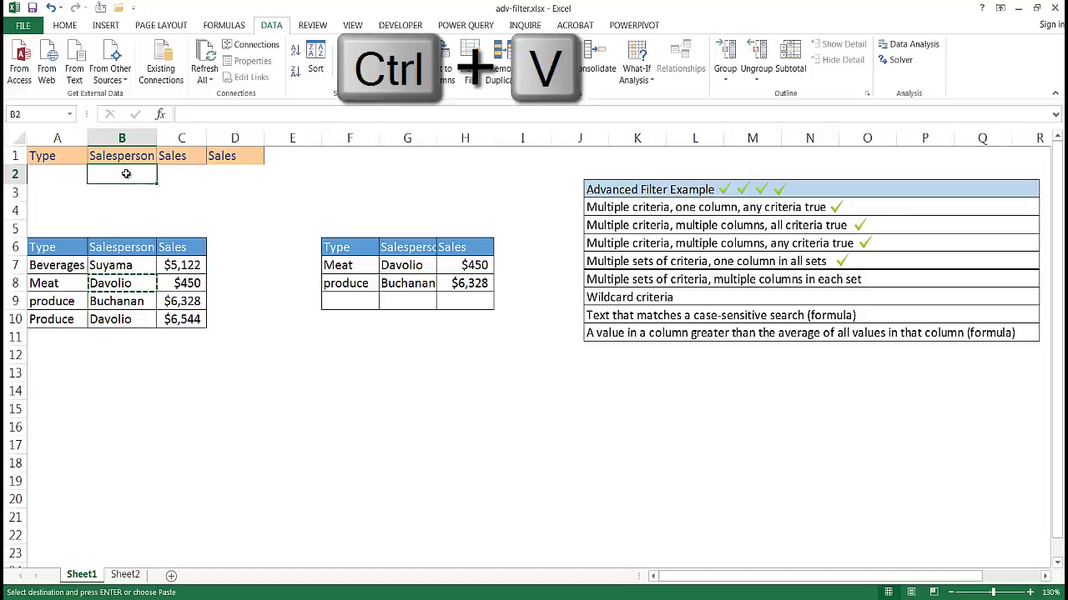
key("ctrl+v")
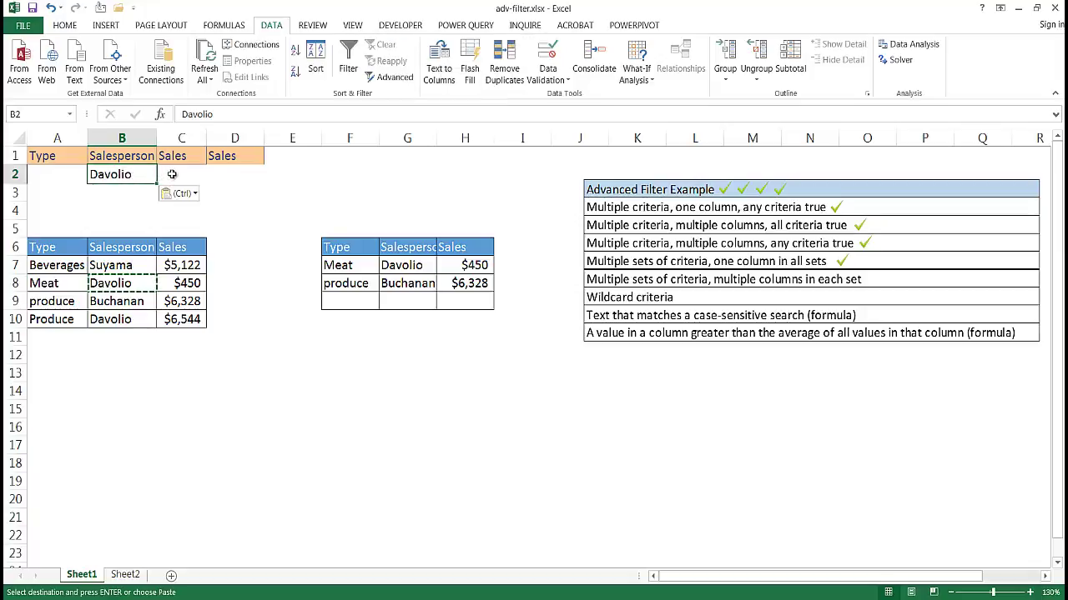
left_click(172, 173)
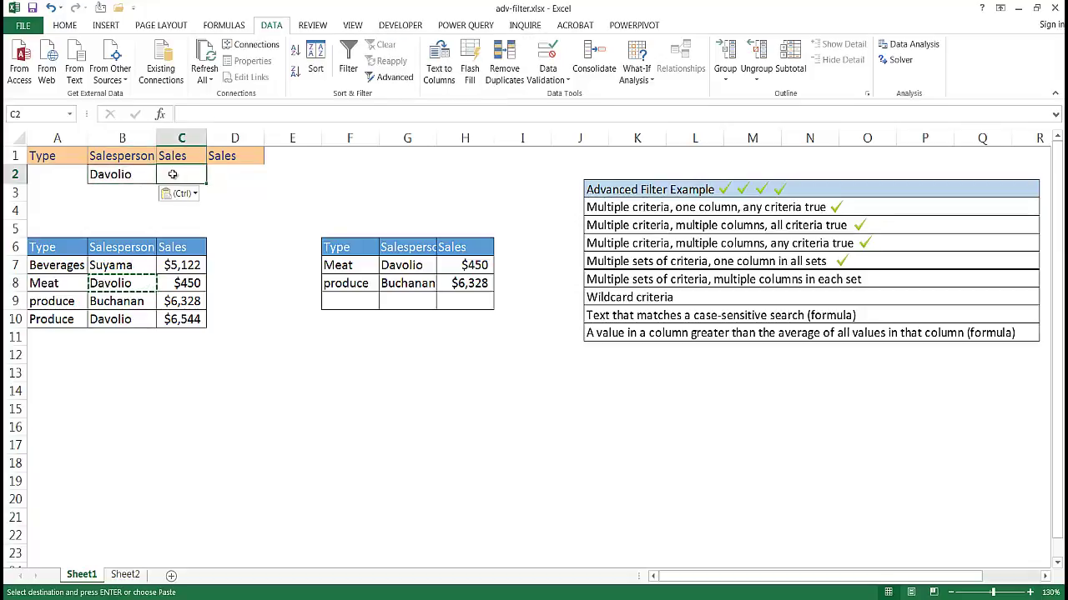
type(">3000")
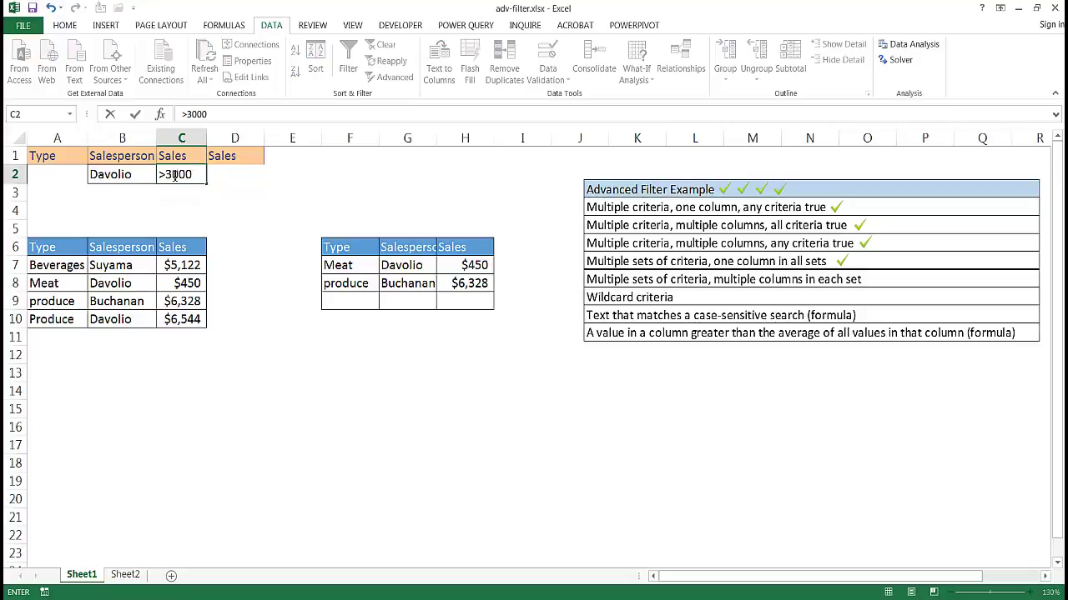
key("Return")
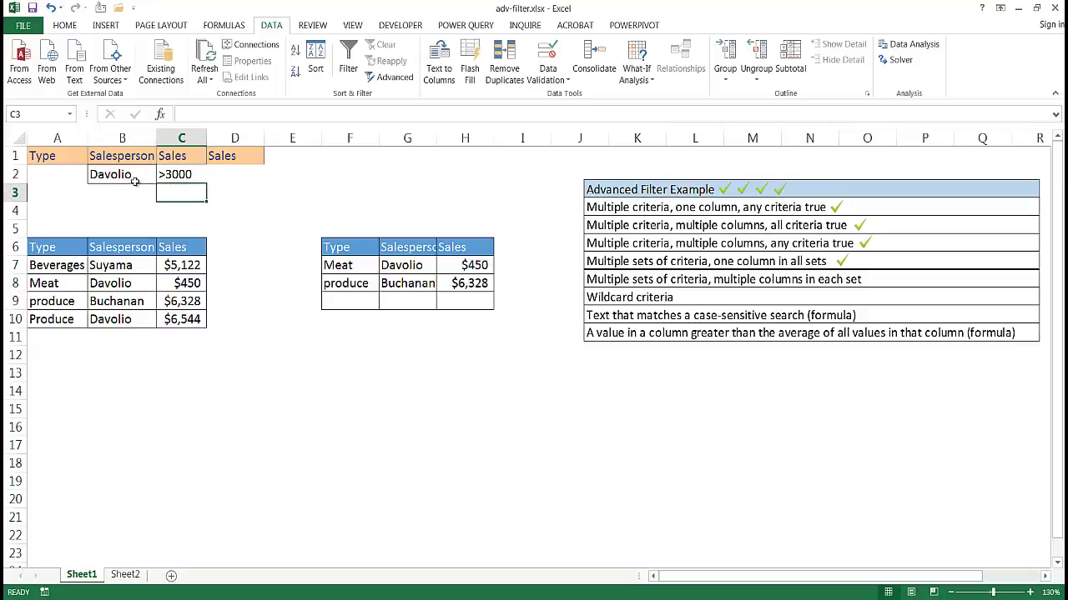
- Copy the salesperson name from B9 into criteria cell B3, and enter >1500 as its Sales criterion in C3
left_click(118, 302)
key("ctrl+c")
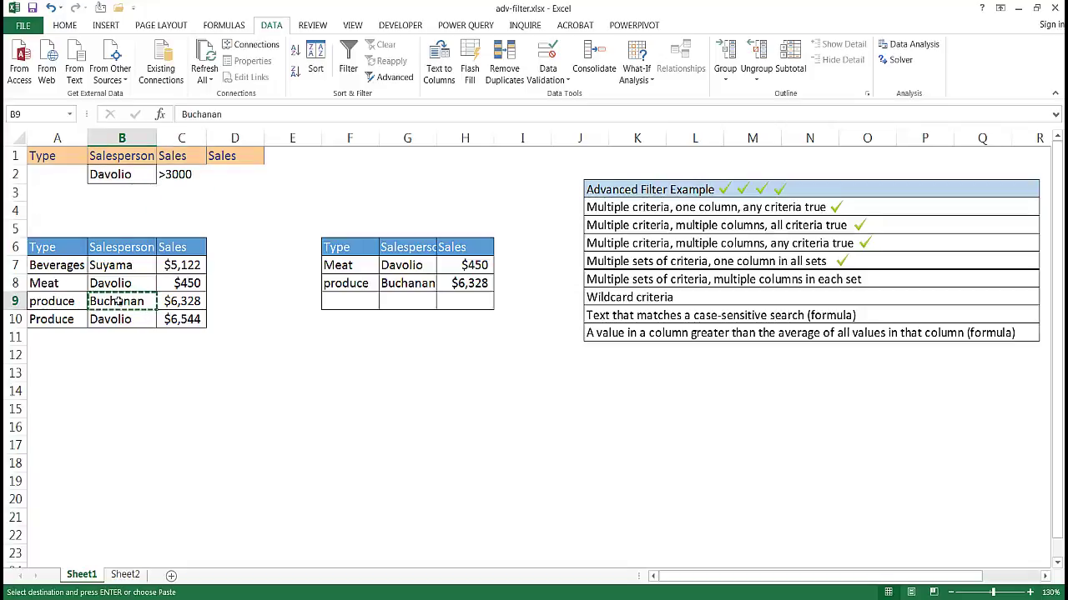
left_click(127, 193)
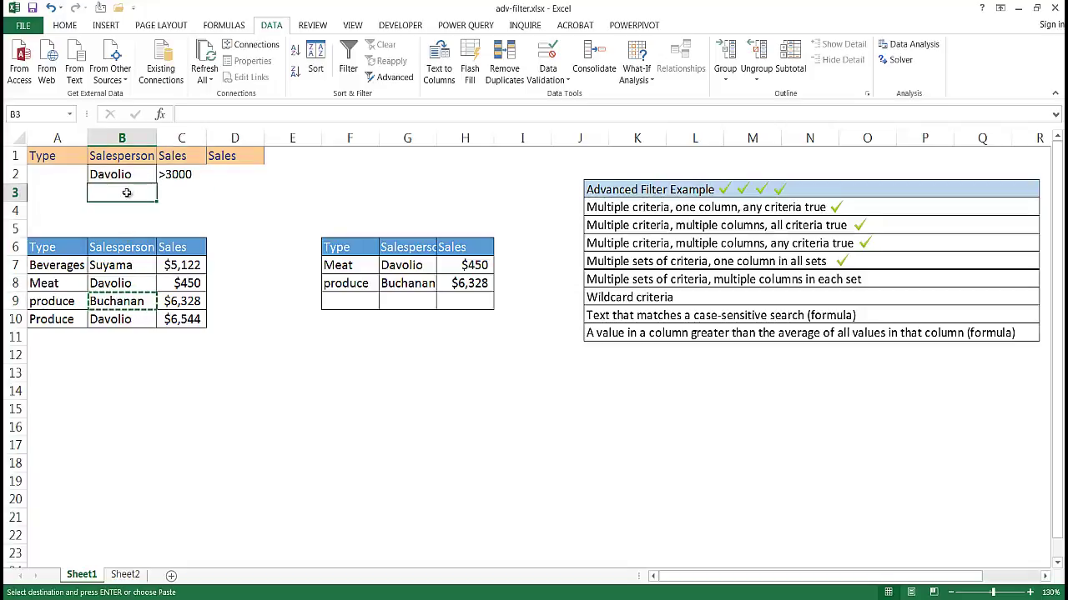
key("ctrl+v")
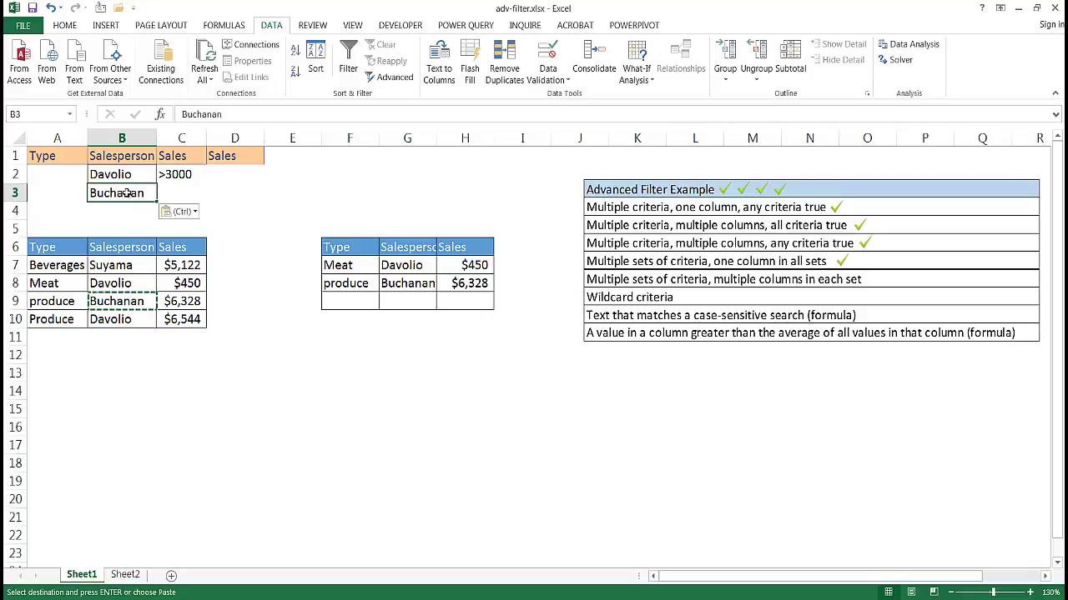
left_click(172, 194)
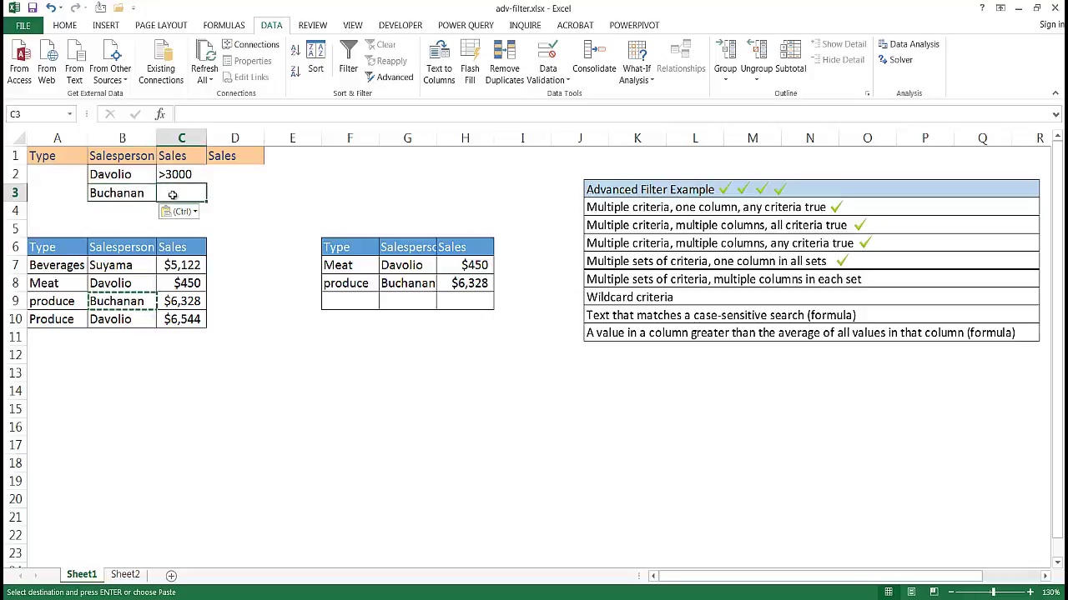
type(">1500")
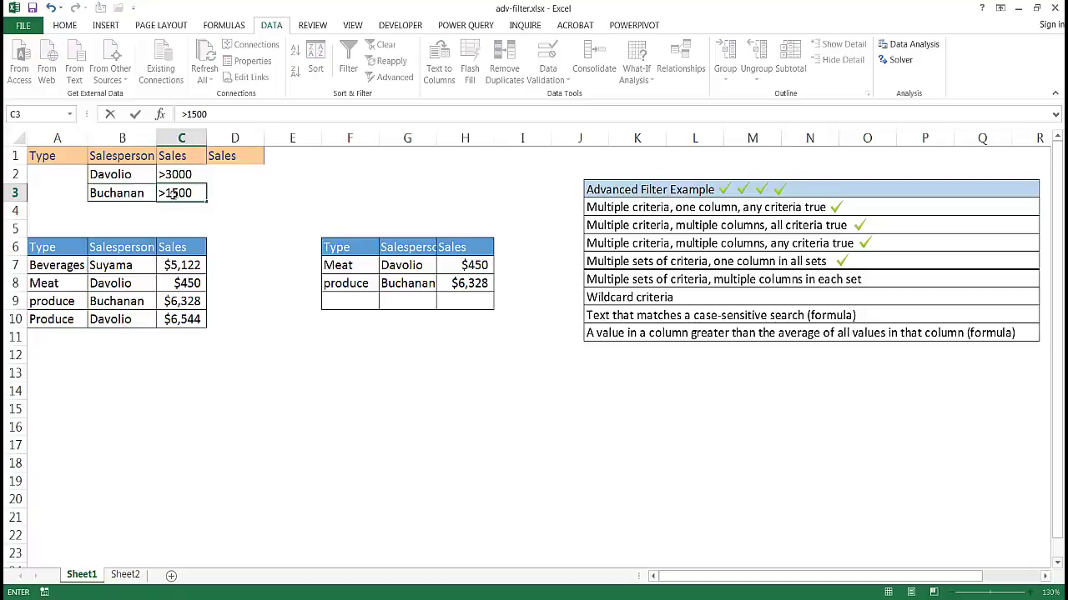
key("Return")
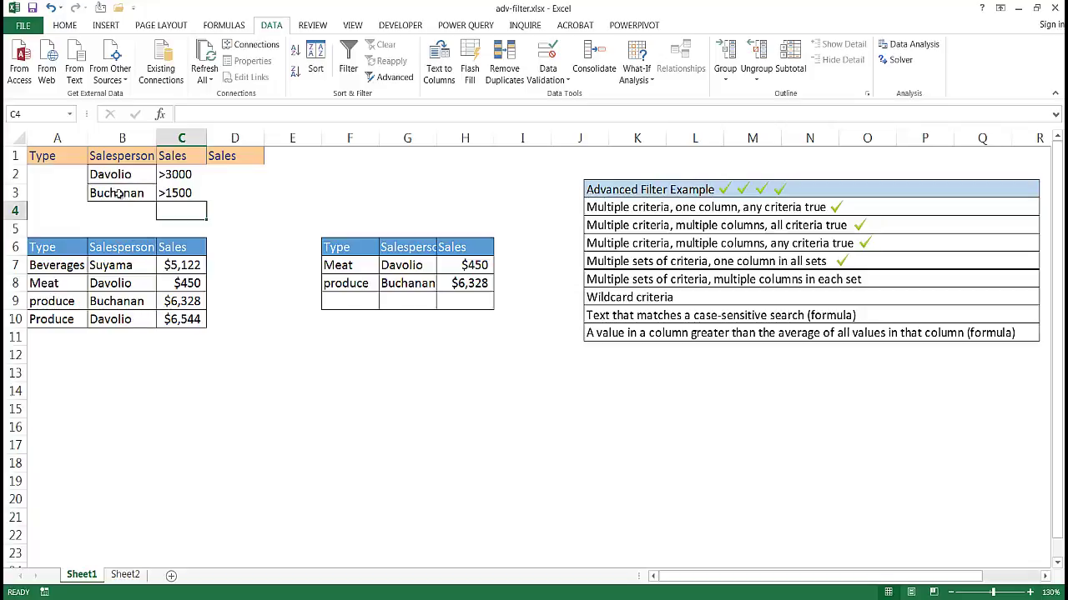
- Compare the row 10 record with the salesperson and Sales criteria pairs in B2:C2 and B3:C3
left_click_drag(63, 321, 184, 320)
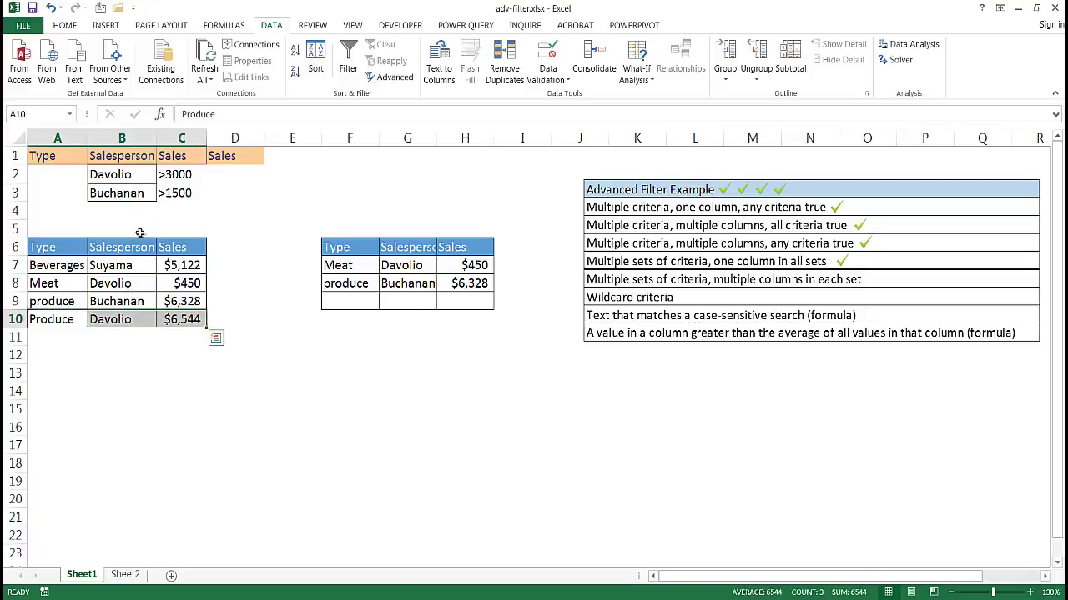
left_click(123, 176)
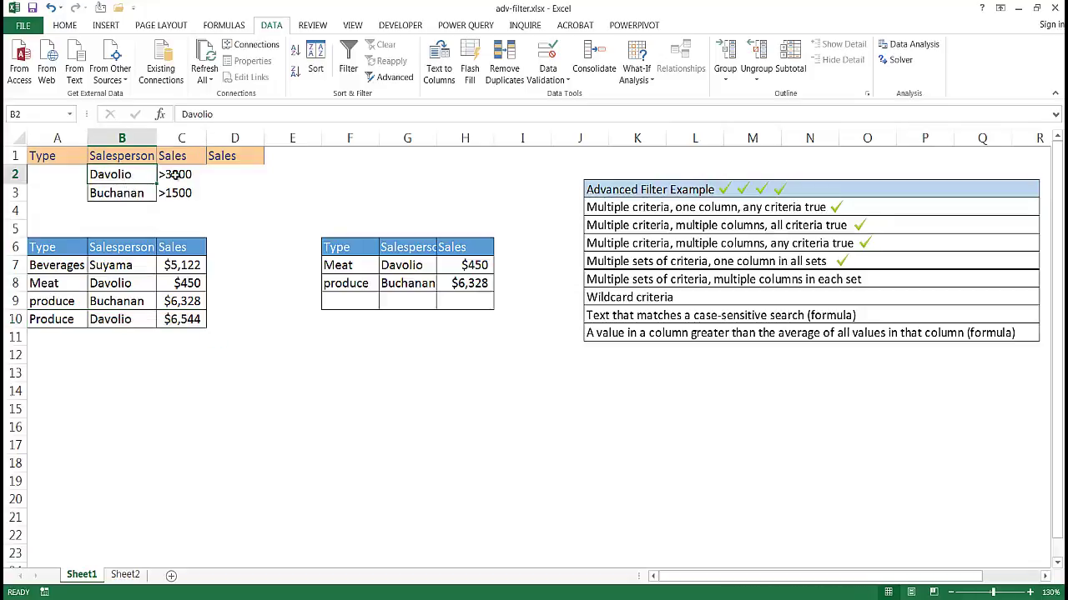
left_click(177, 174)
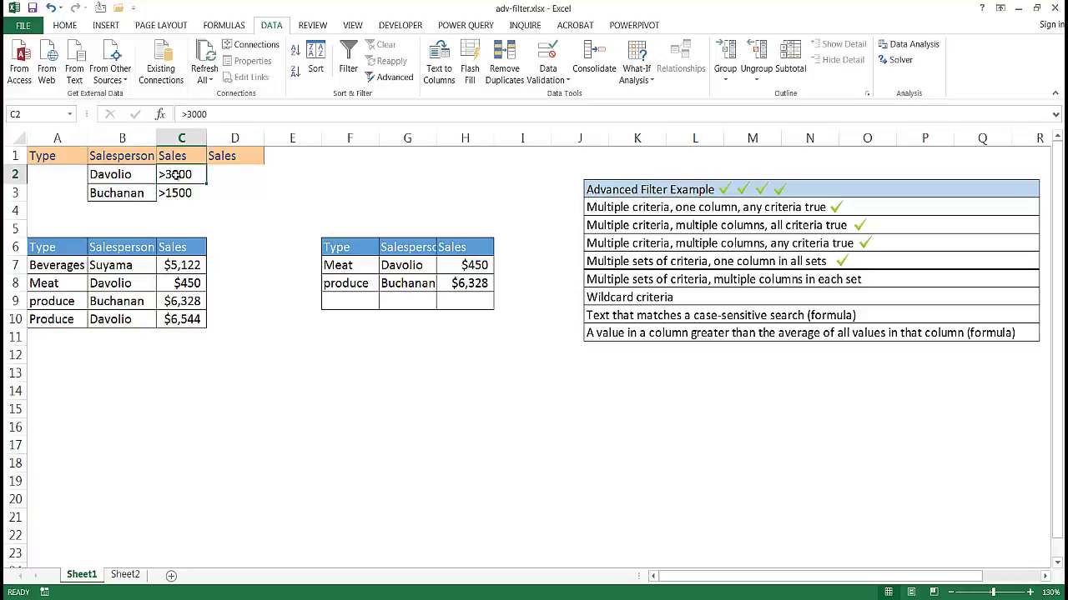
left_click(122, 194)
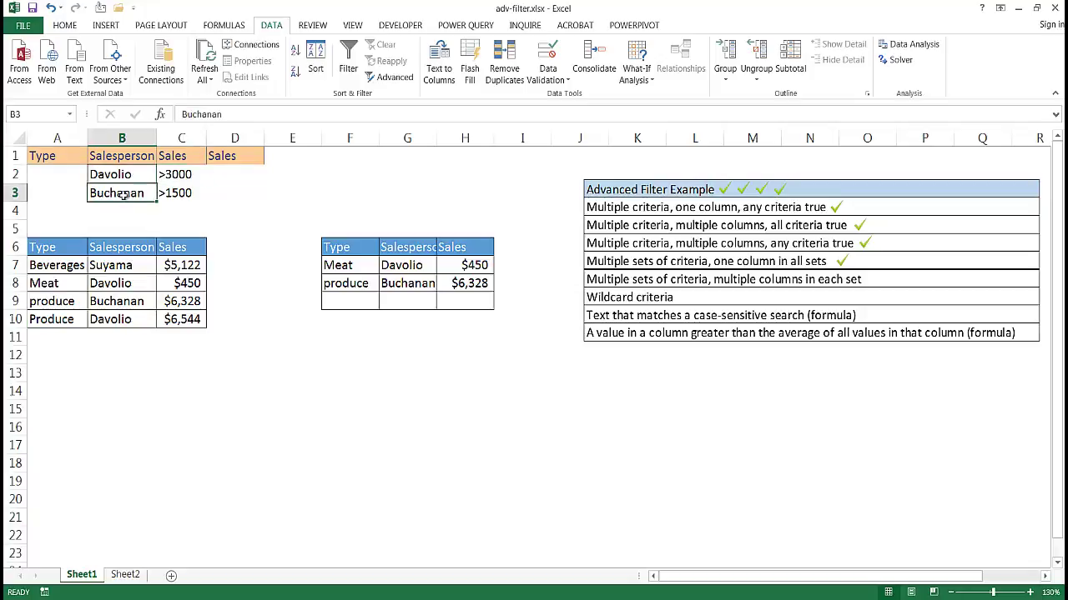
left_click(171, 192)
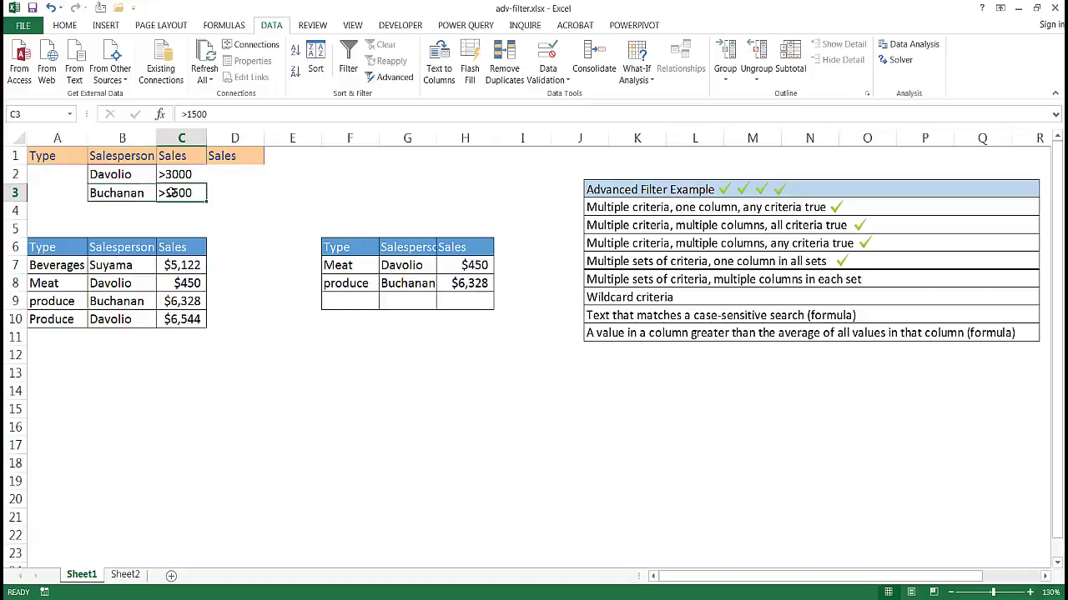
left_click(127, 173)
left_click(172, 172, "shift")
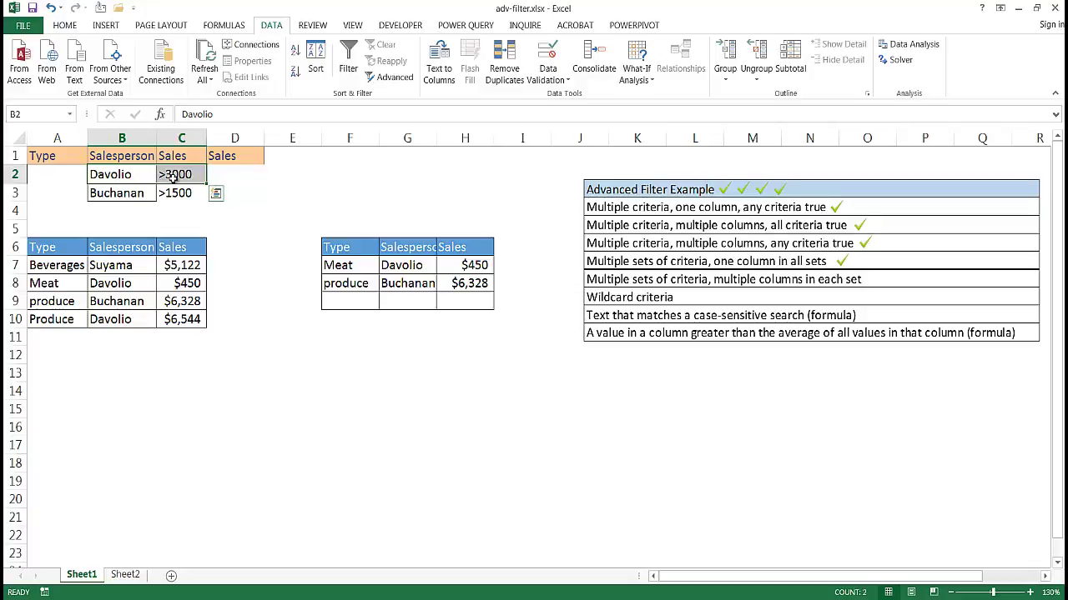
left_click(119, 194)
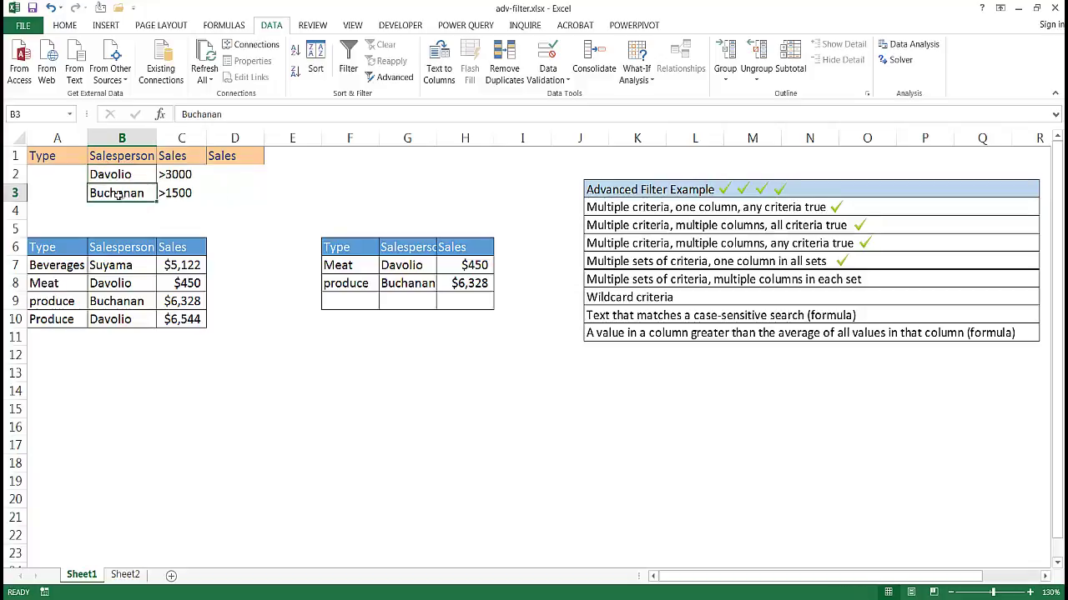
left_click(177, 194)
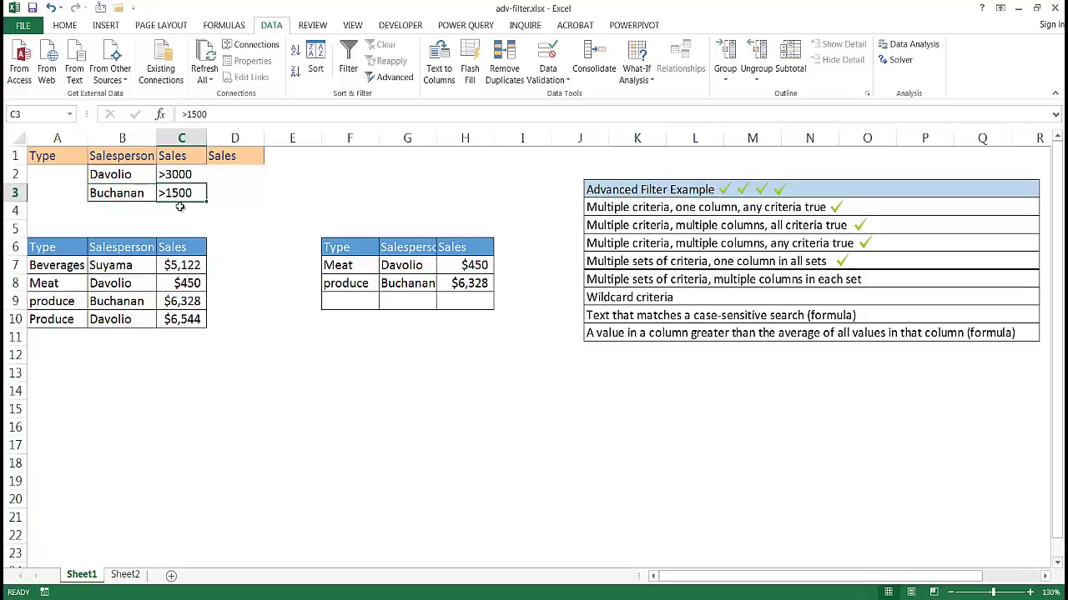
- Clear the previous extract from columns F:H, and start an Advanced Filter on A6:C10 that copies to another location
left_click_drag(351, 139, 464, 139)
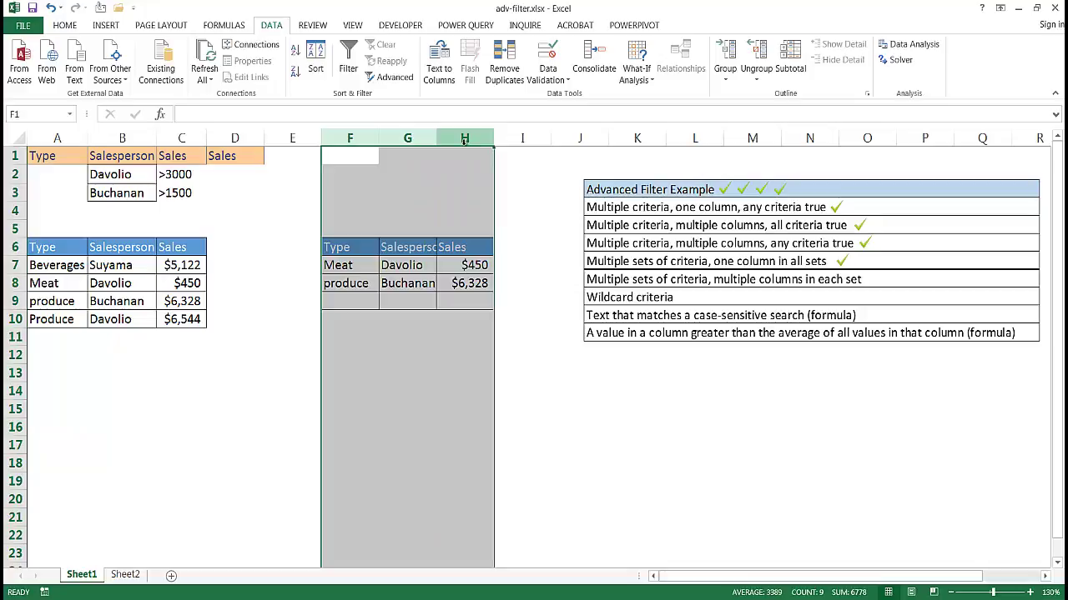
key("Delete")
left_click(164, 265)
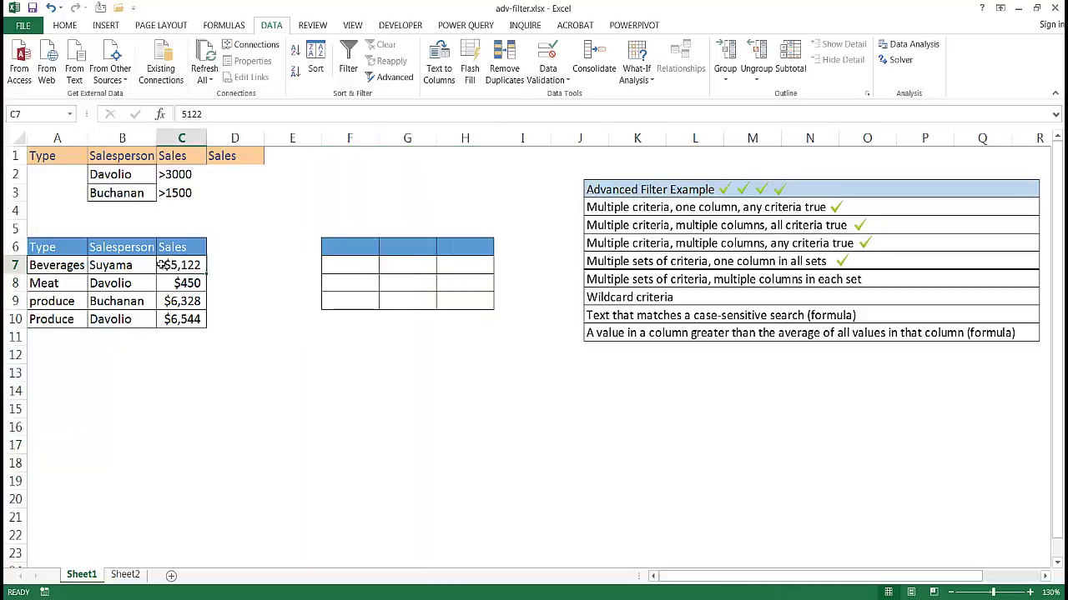
key("alt+a")
key("q")
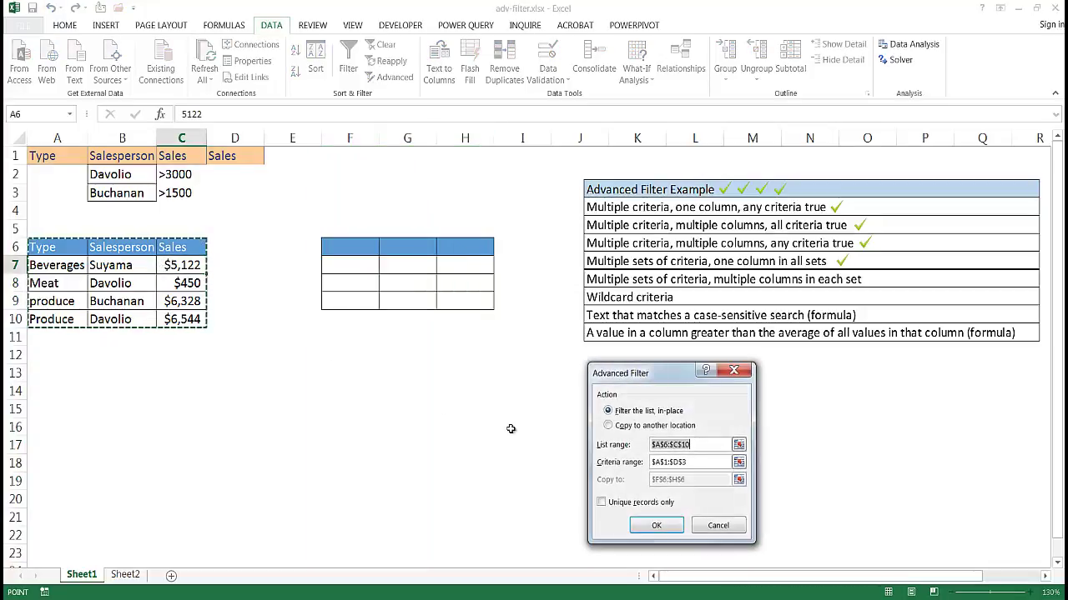
left_click(609, 427)
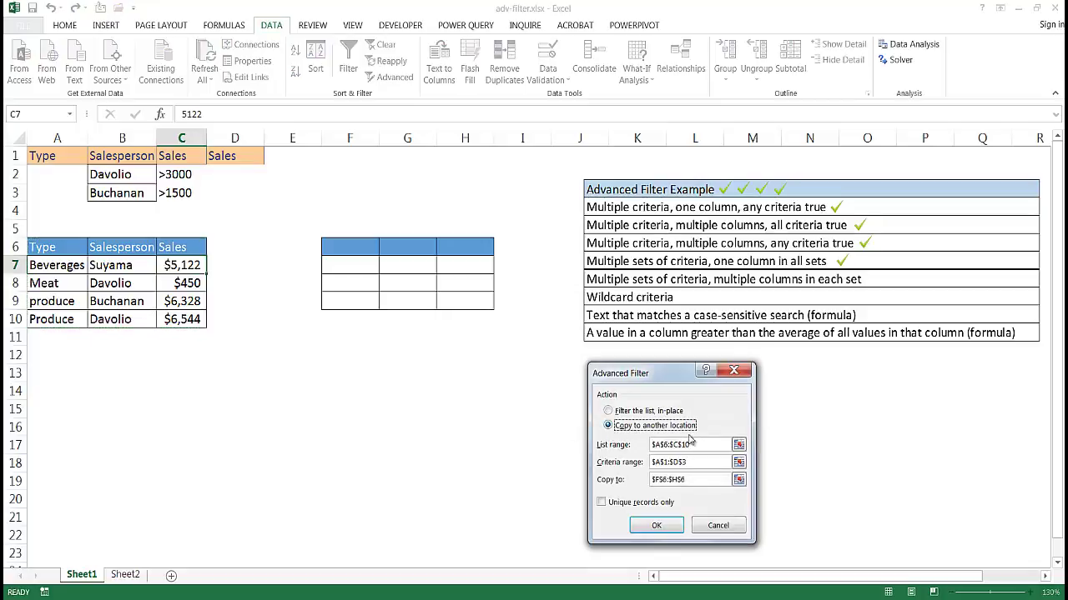
left_click(713, 444)
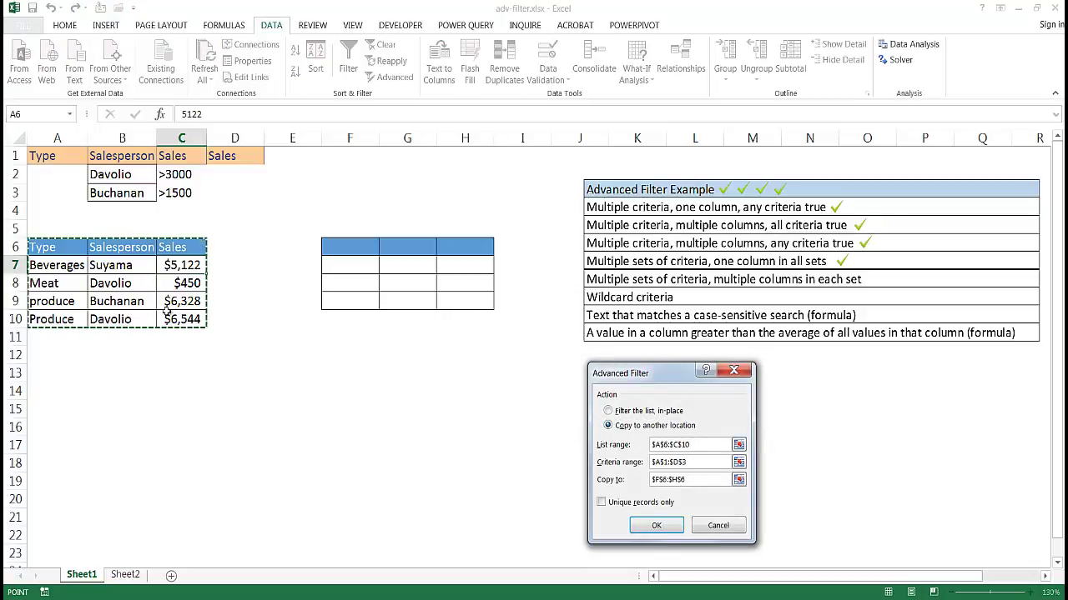
- Set the Advanced Filter's criteria range to A1:C3 and extract the matching rows to F6:H6
left_click(697, 463)
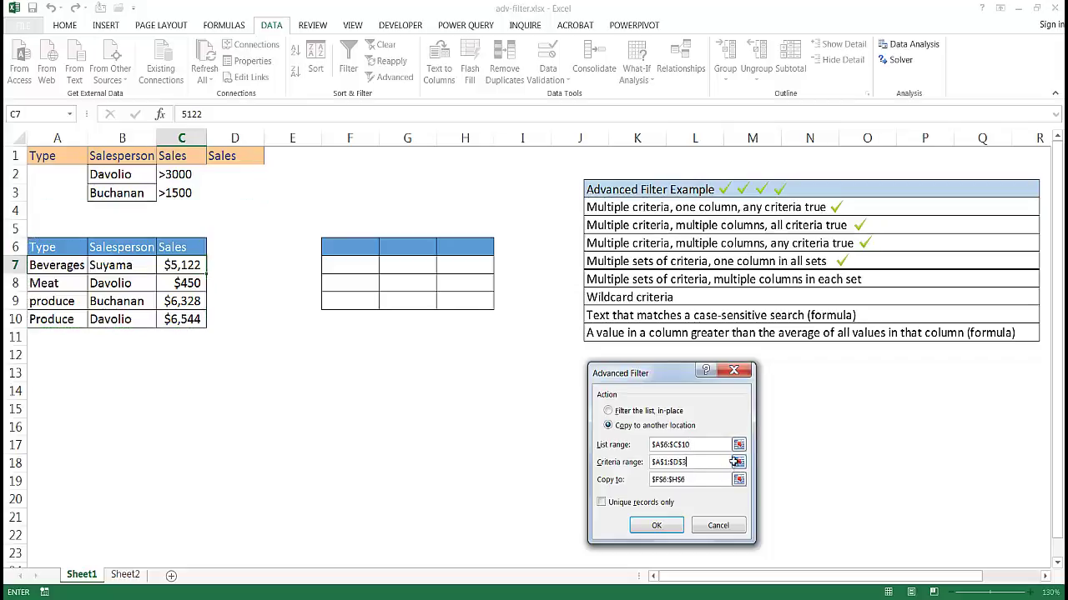
left_click(738, 462)
left_click_drag(63, 156, 176, 193)
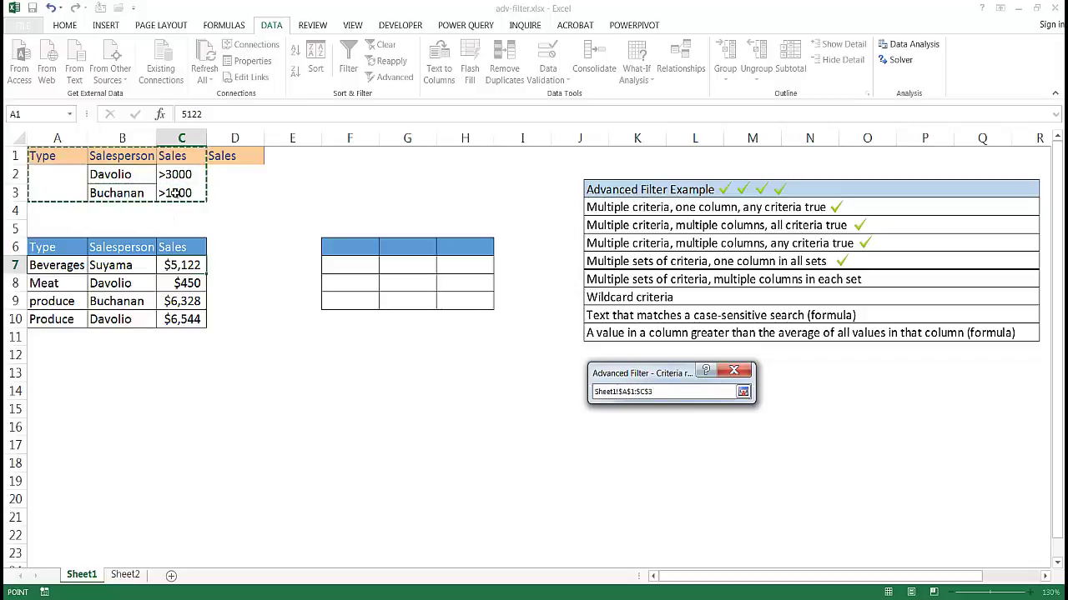
key("Return")
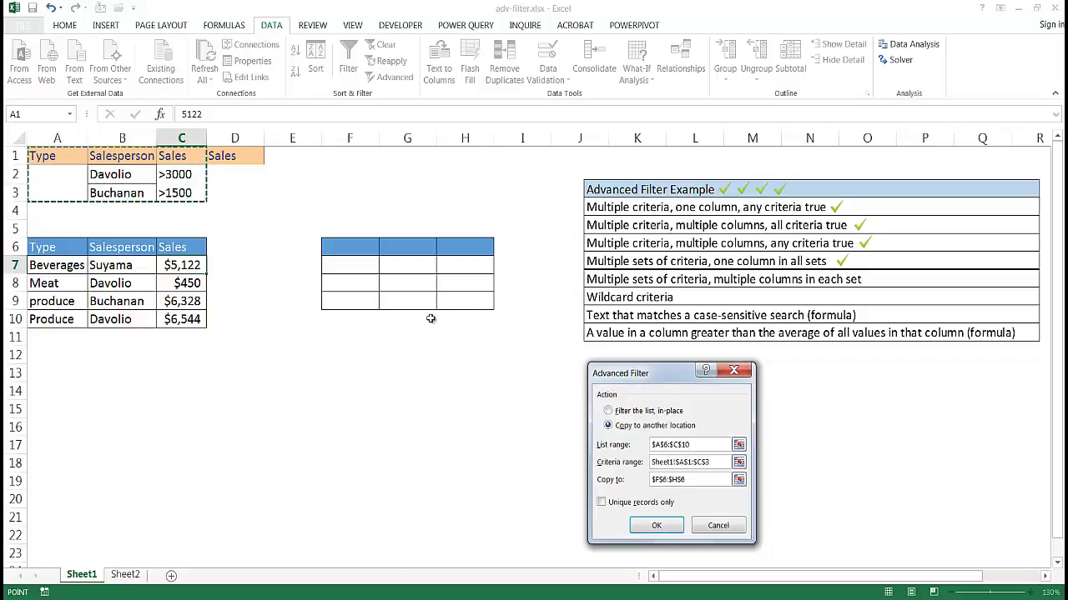
left_click(694, 482)
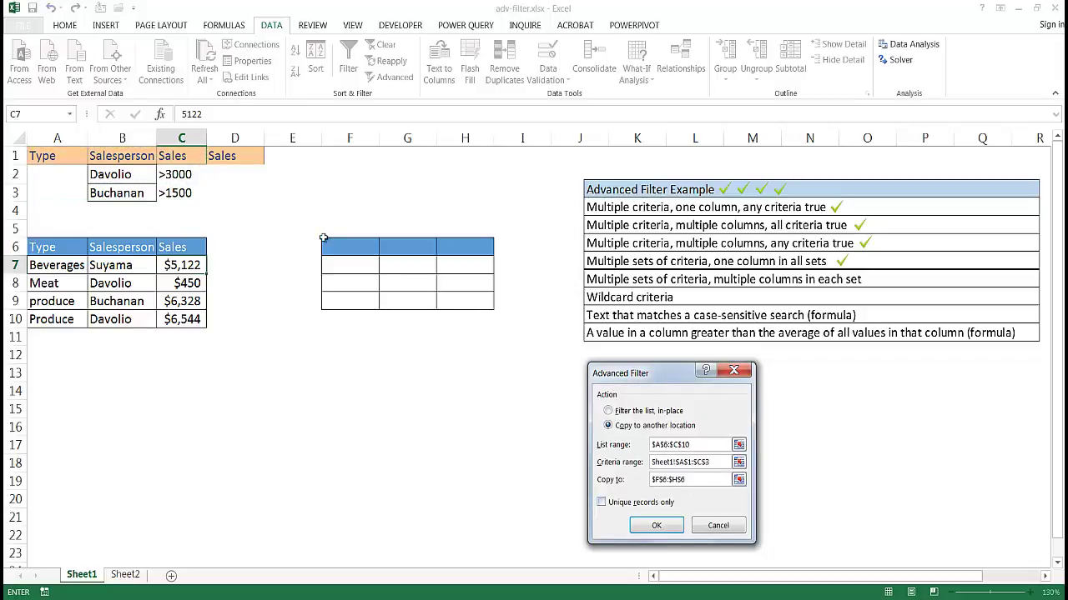
left_click(654, 525)
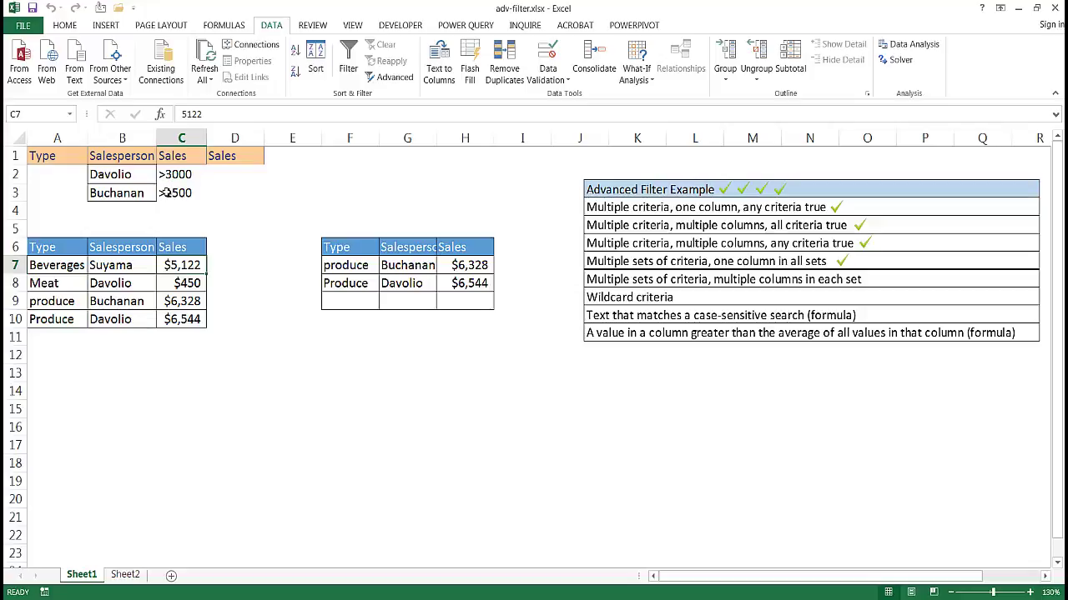
- Compare the extracted rows in F7:H8 with the source Sales values in C8 and C10
left_click(471, 265)
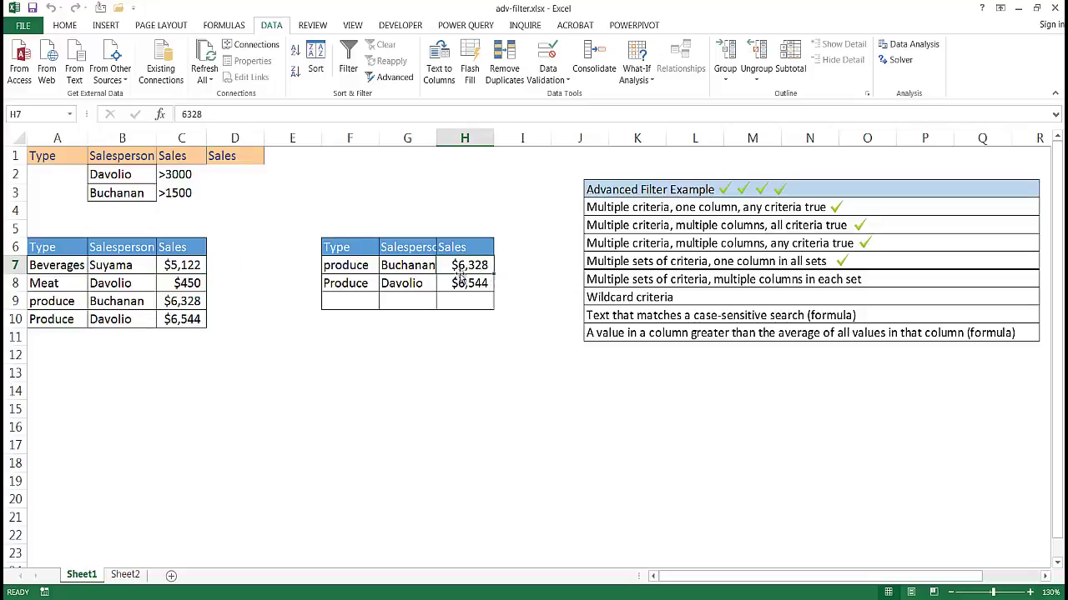
left_click(424, 286)
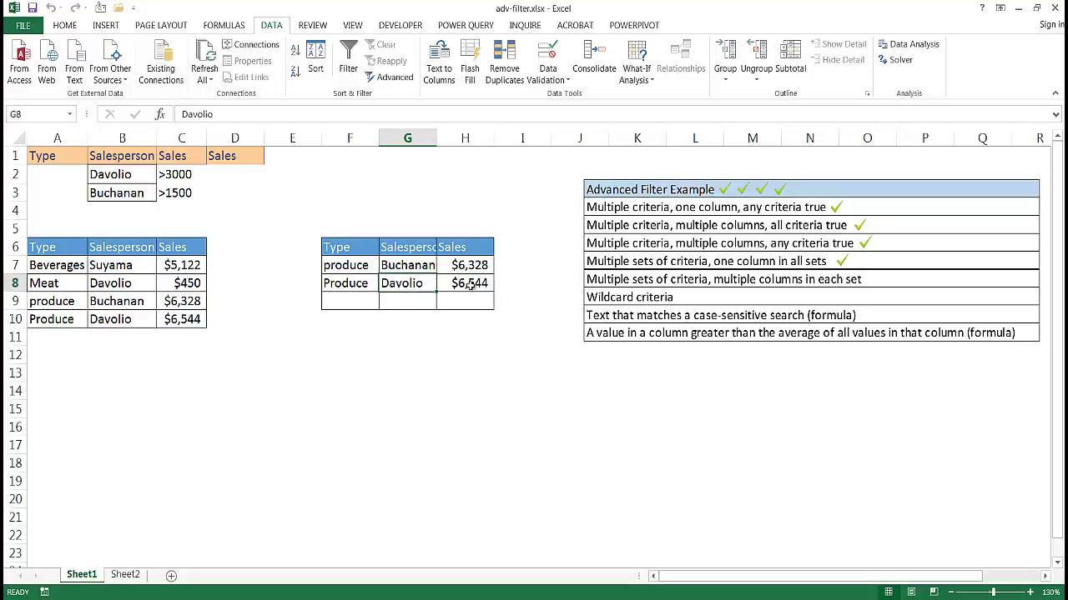
left_click(171, 318)
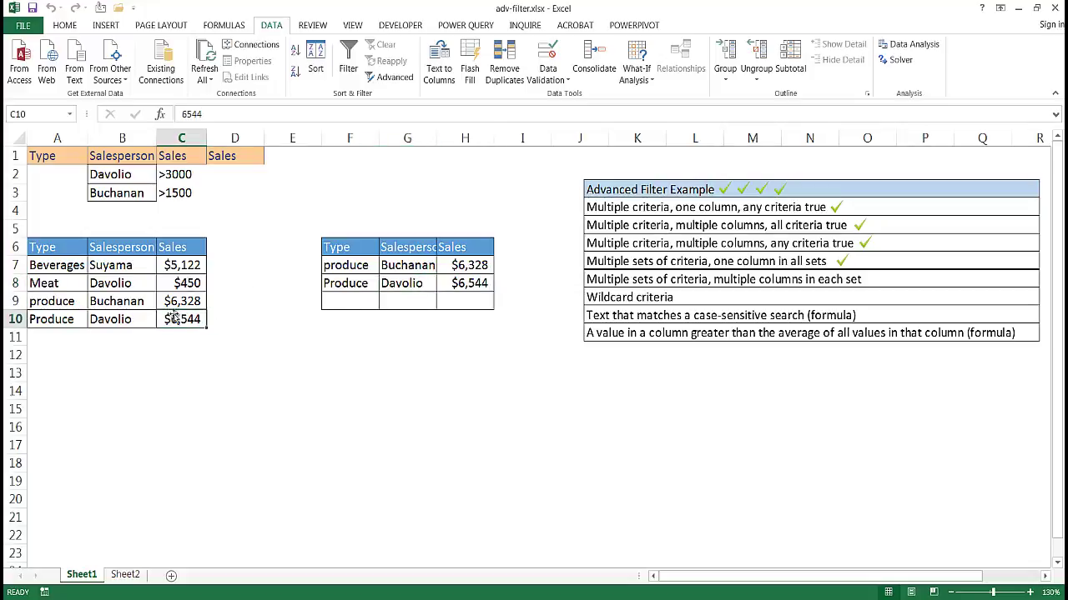
left_click(178, 284)
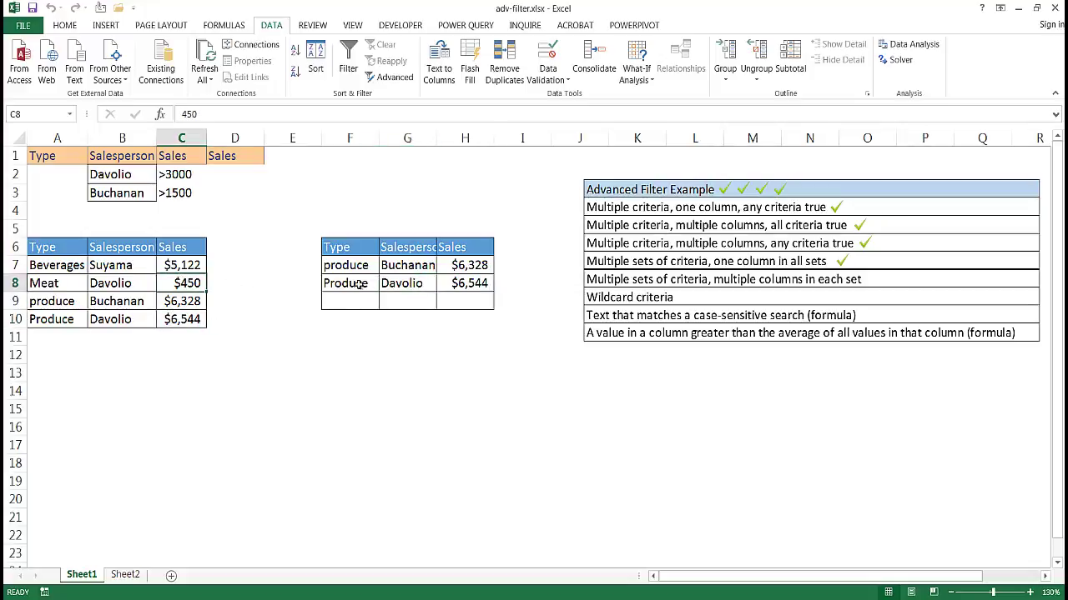
left_click_drag(354, 284, 488, 286)
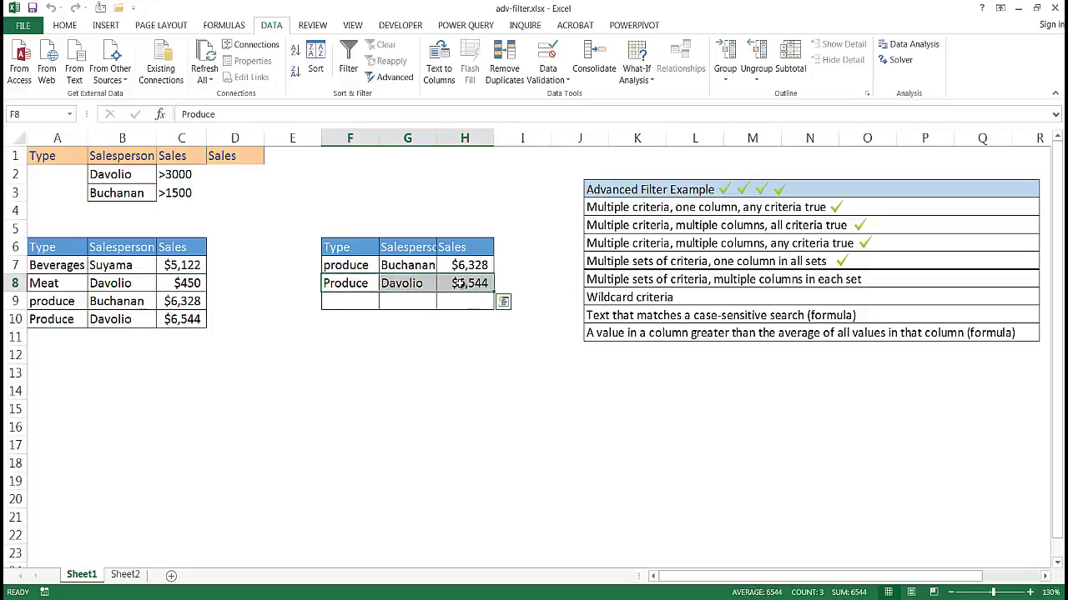
- Place a check mark beside "Multiple sets of criteria, multiple columns in each set", and clear the criteria in B2:C3
left_click_drag(779, 190, 873, 281)
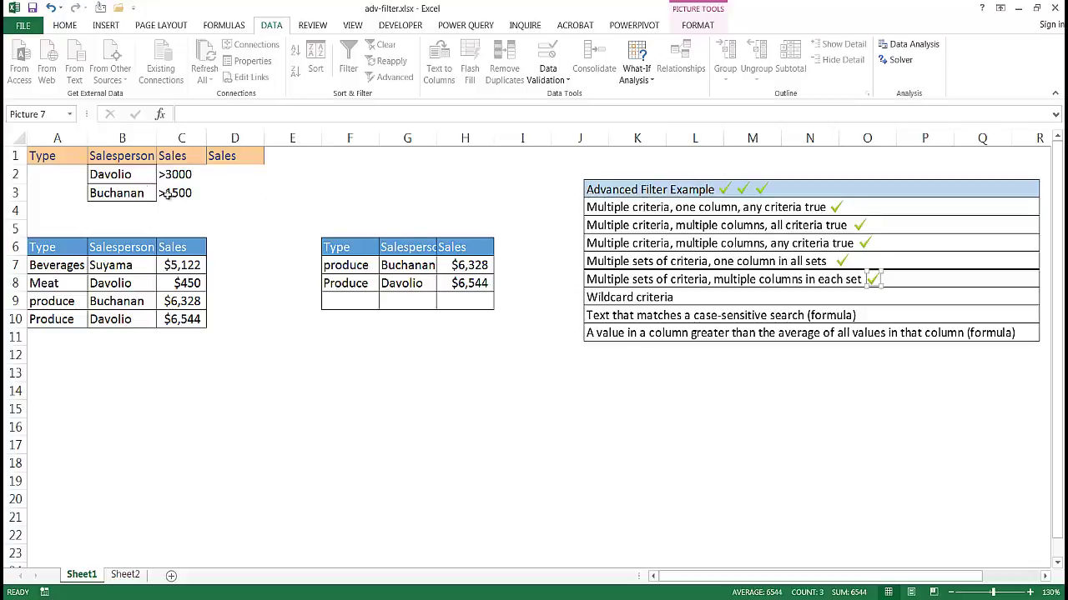
left_click_drag(125, 177, 197, 197)
key("Delete")
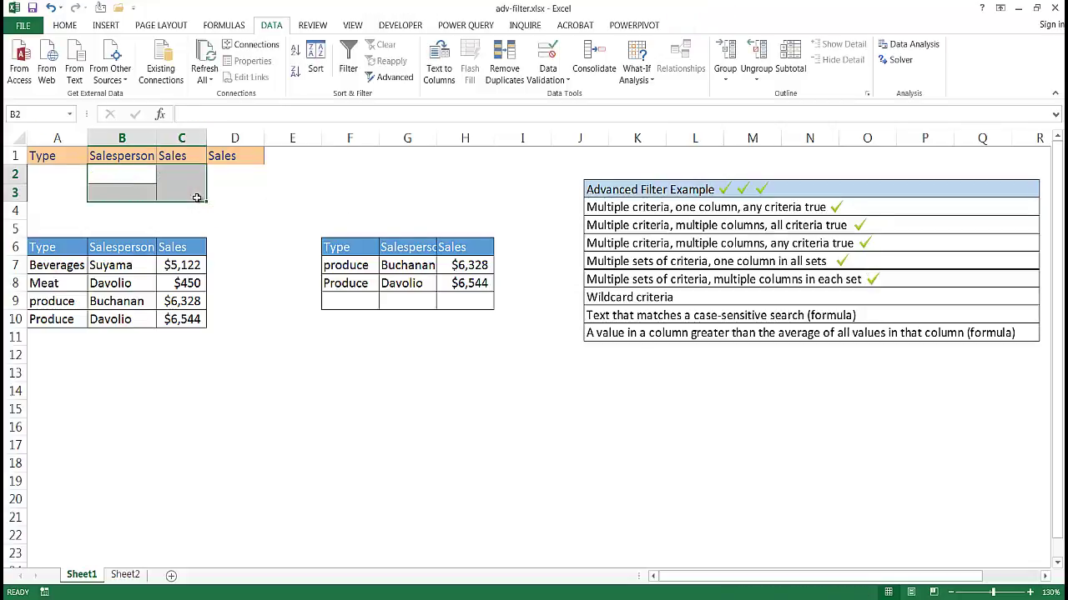
- Enter the wildcard criterion ?u* under Salesperson in B2, and check it against the names in B9 and B7
left_click(135, 173)
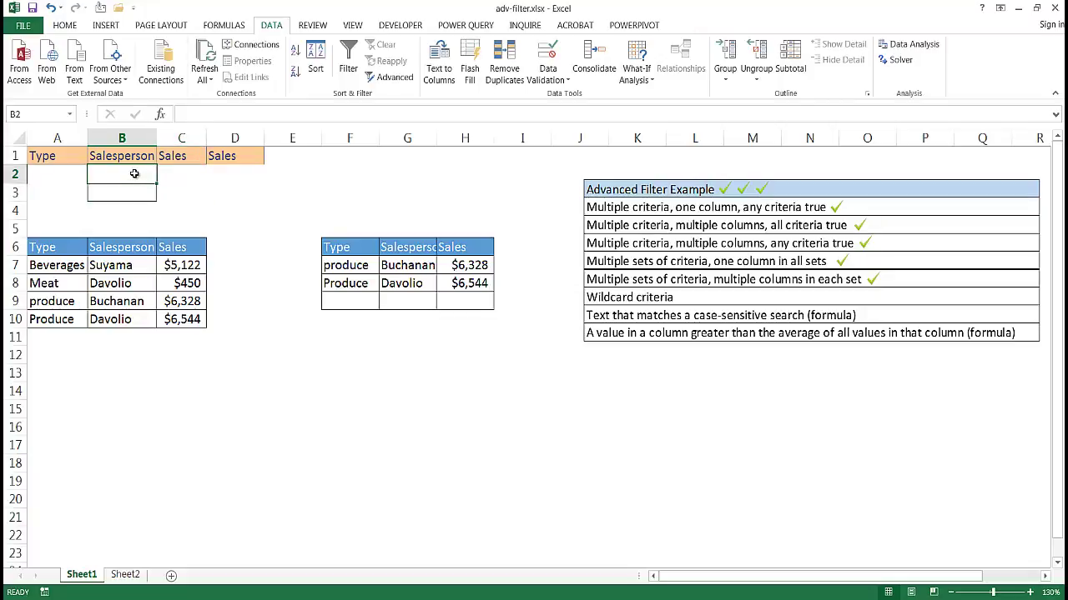
type("?")
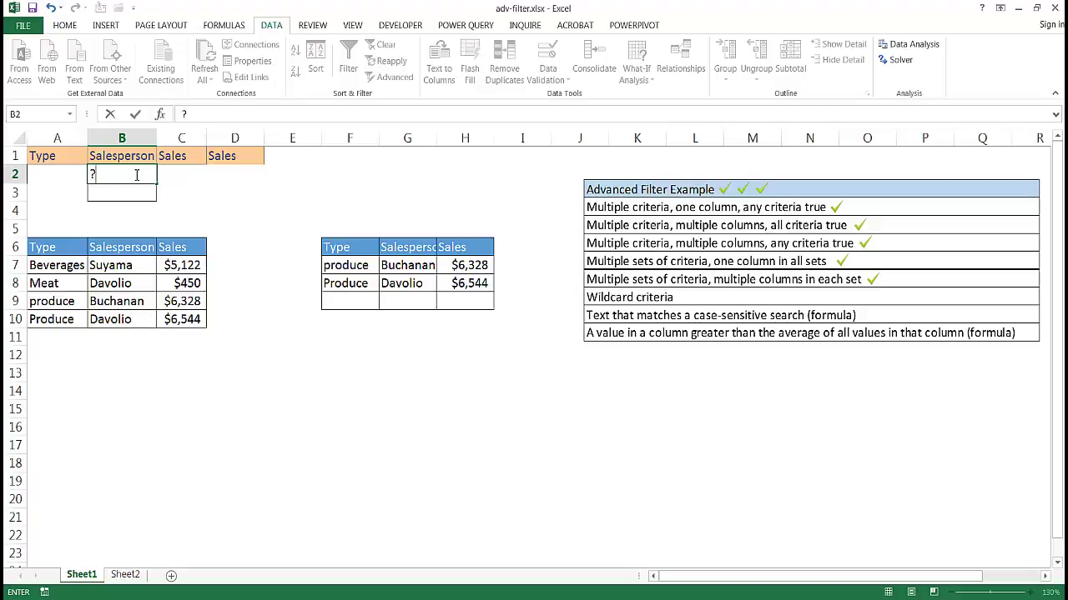
type("u*")
left_click(149, 367)
left_click(133, 302)
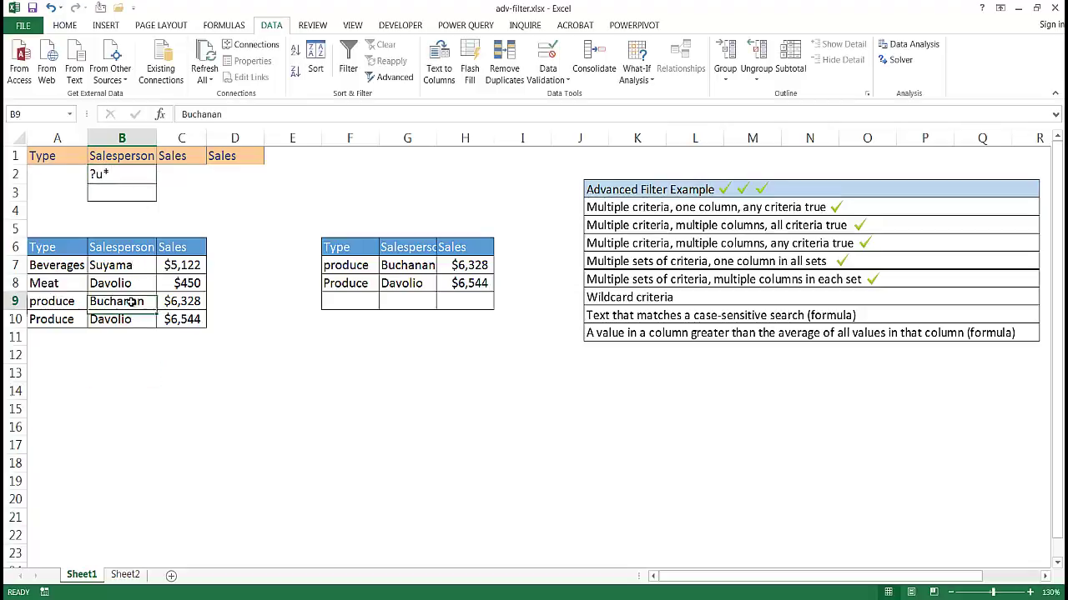
left_click(130, 265)
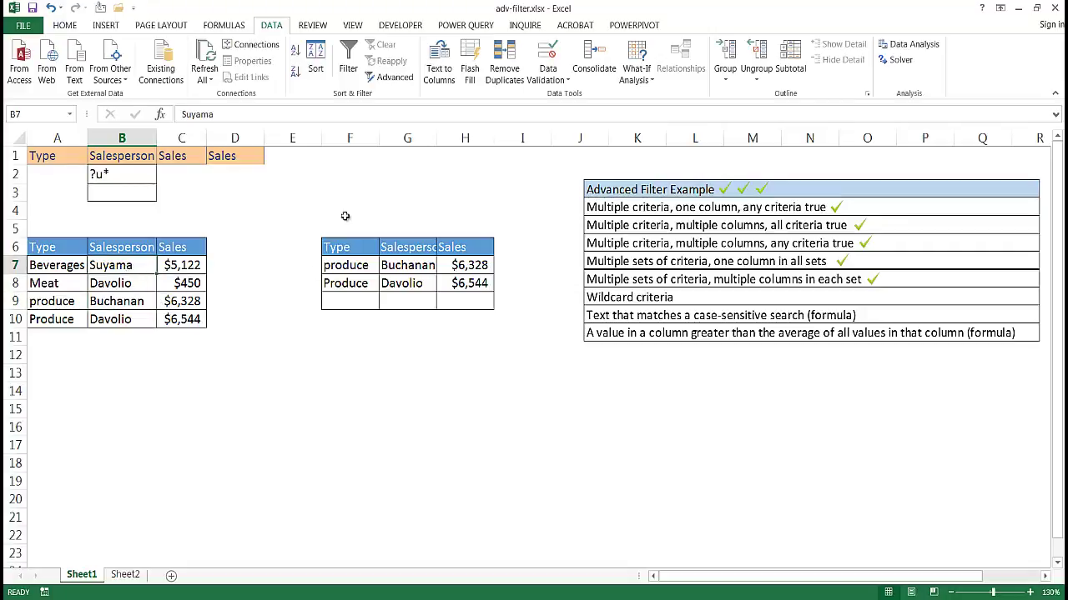
- Empty columns F:H of the last filter output, and set up an Advanced Filter of A6:C10 with copying to another location
left_click_drag(360, 137, 490, 153)
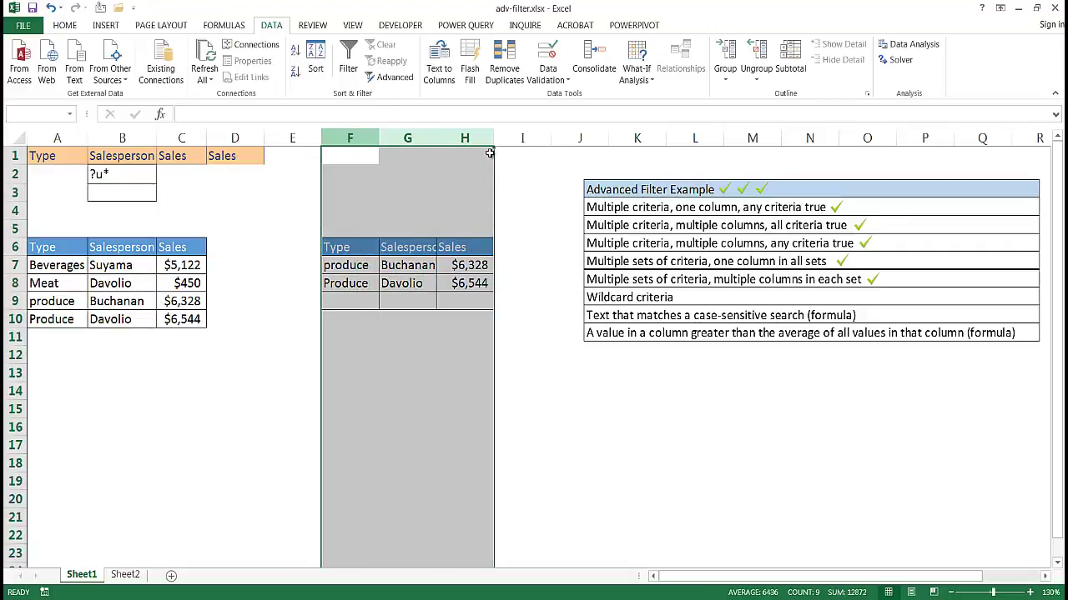
key("Delete")
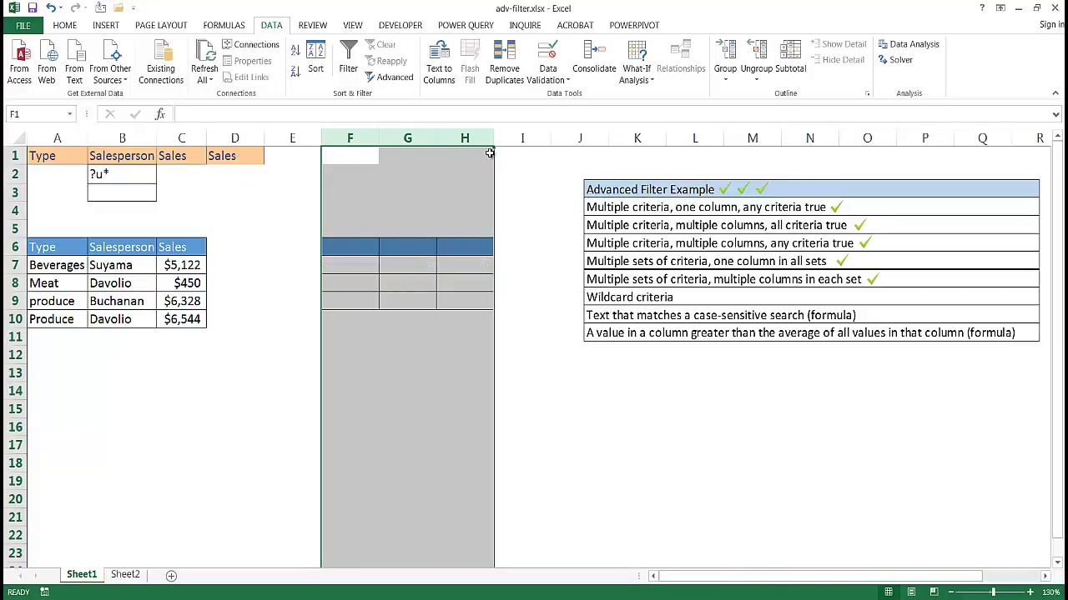
left_click(136, 283)
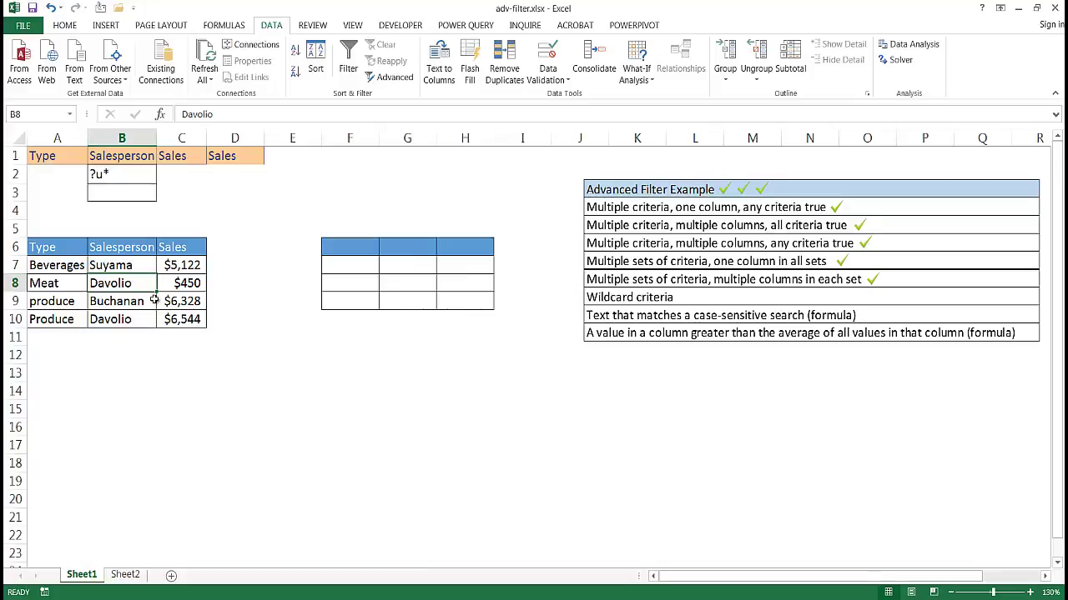
key("alt")
key("a")
key("q")
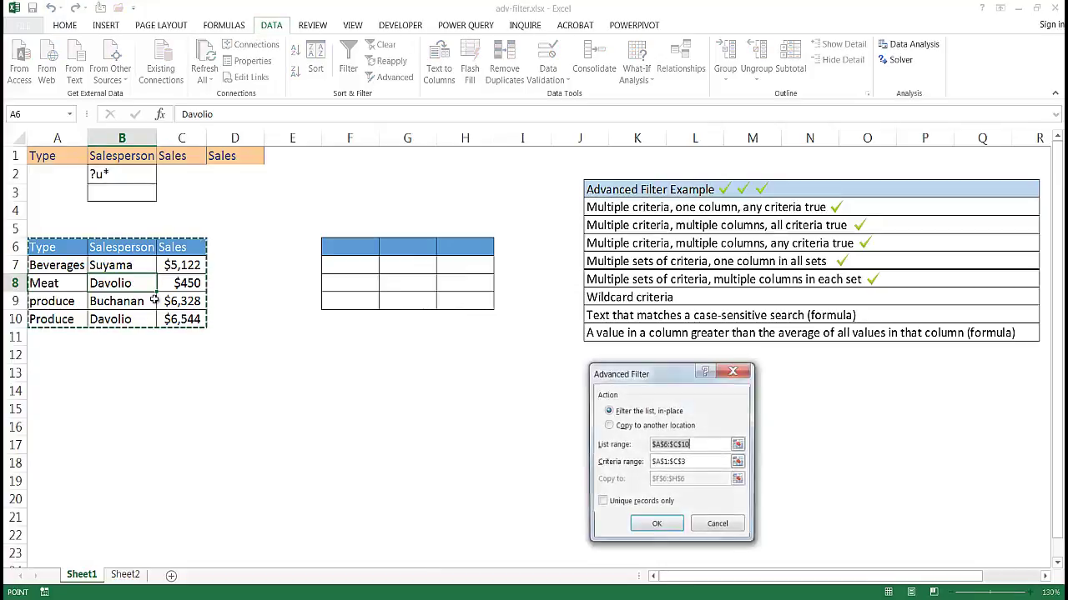
left_click(608, 426)
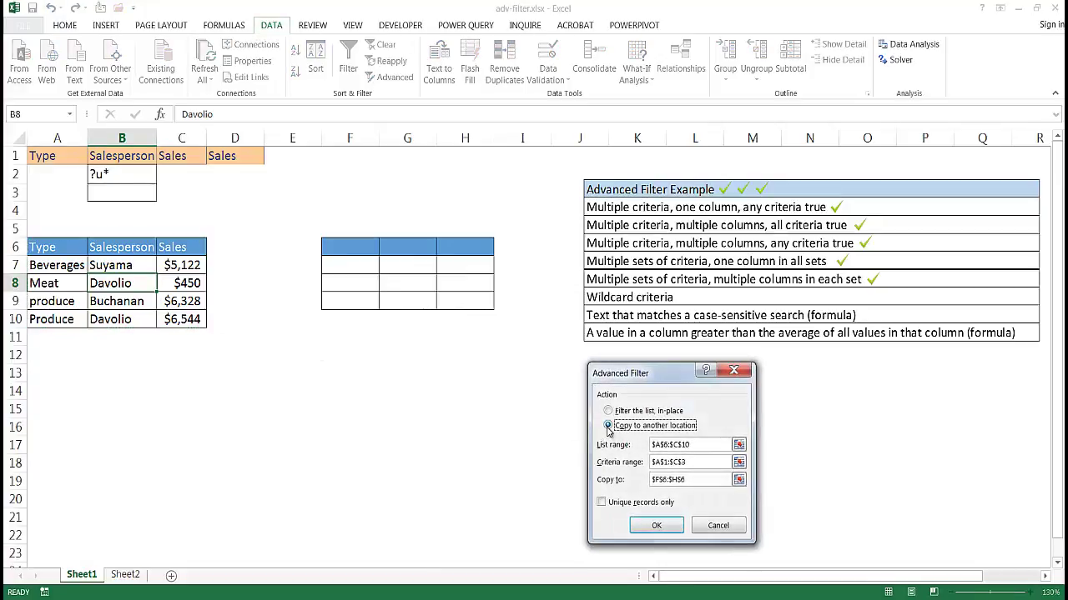
left_click(699, 446)
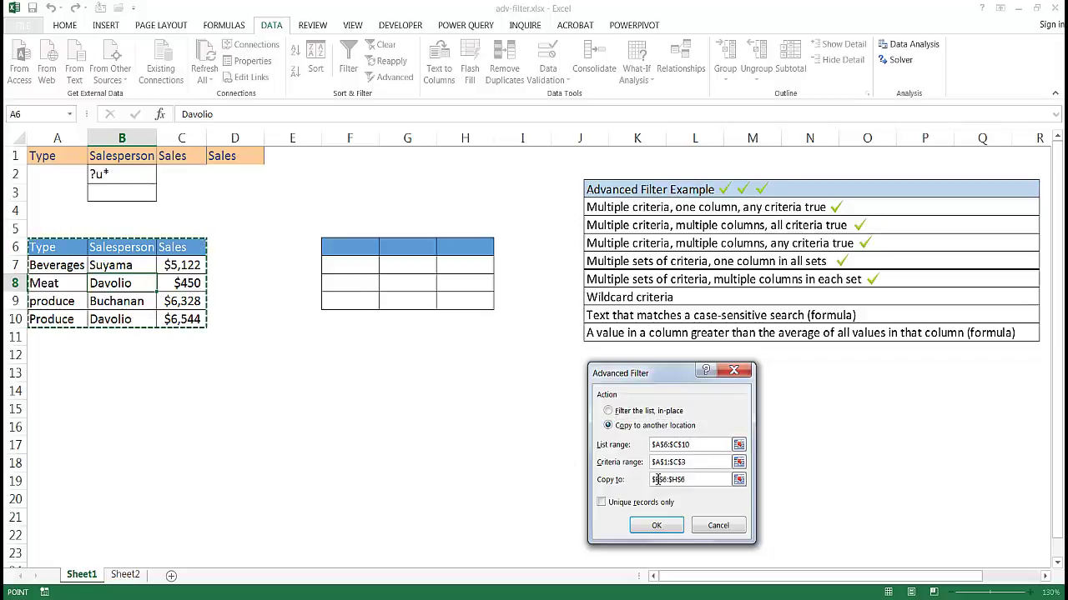
- Change the Advanced Filter's criteria range to A1:C2 and extract the wildcard matches to F6:H6
left_click(726, 461)
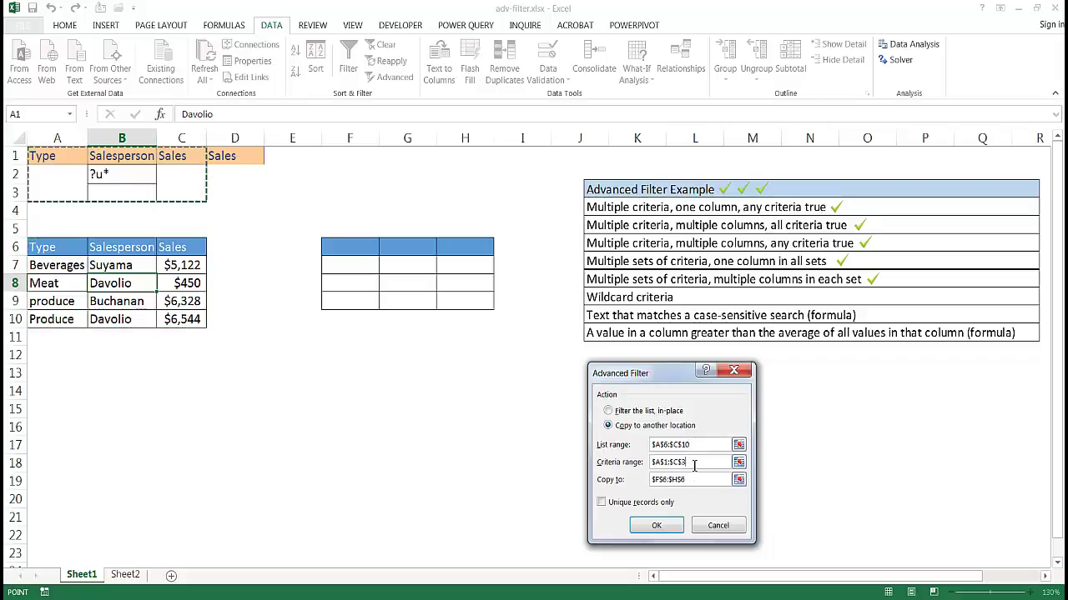
left_click(738, 462)
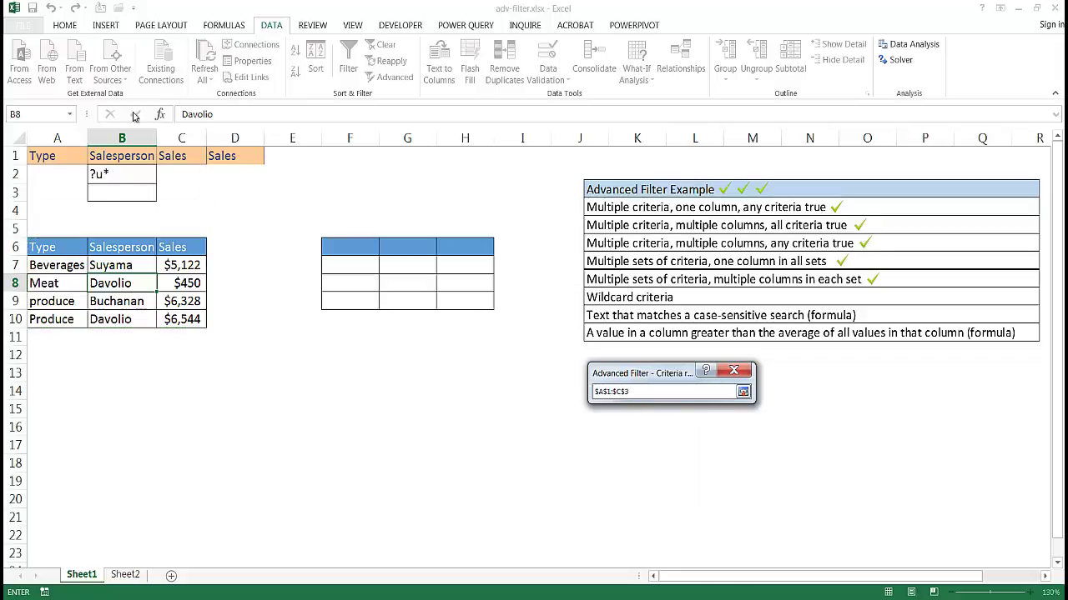
left_click_drag(48, 156, 169, 176)
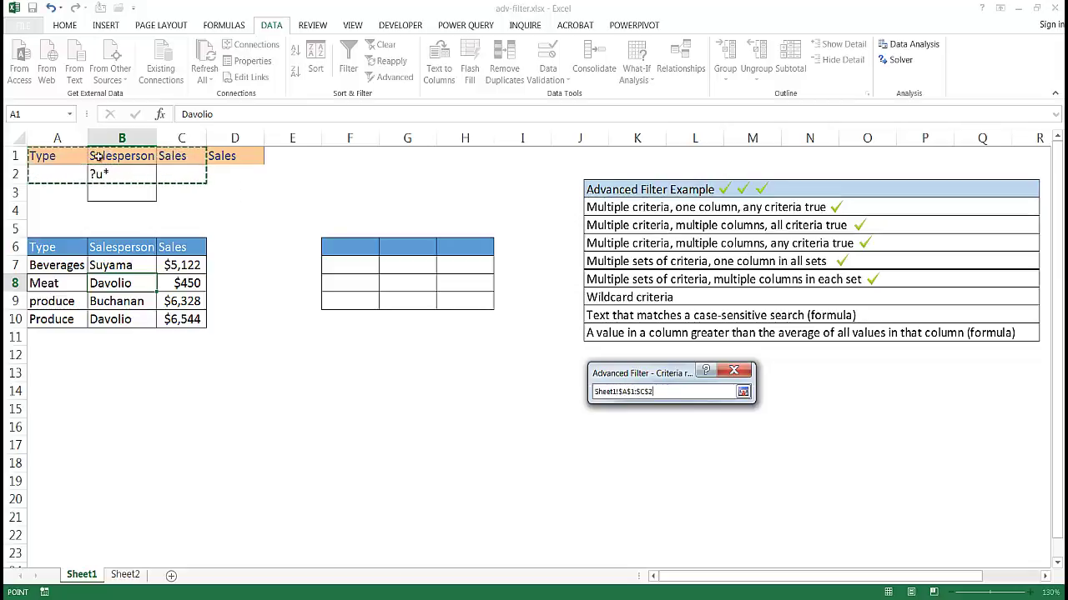
left_click(742, 391)
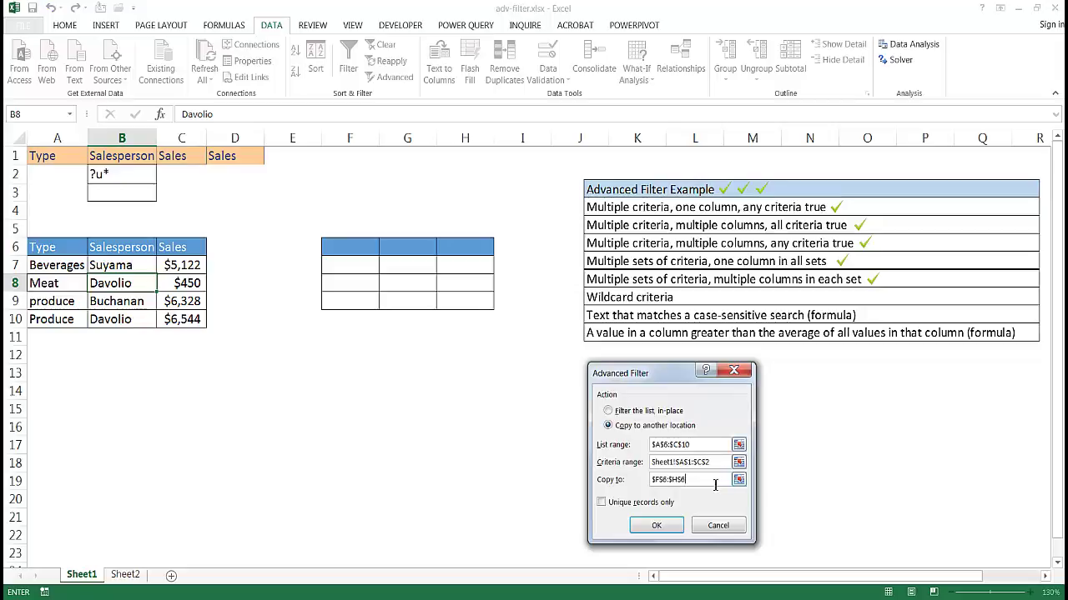
left_click(657, 526)
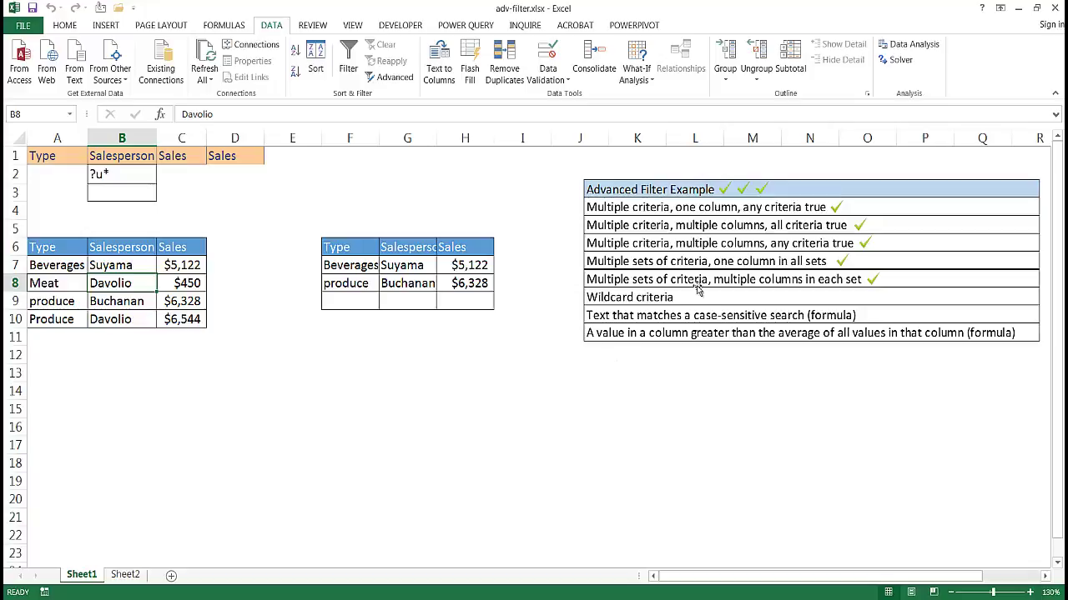
- Move a spare check mark from the list heading to beside the "Wildcard criteria" example and deselect it
left_click(759, 190)
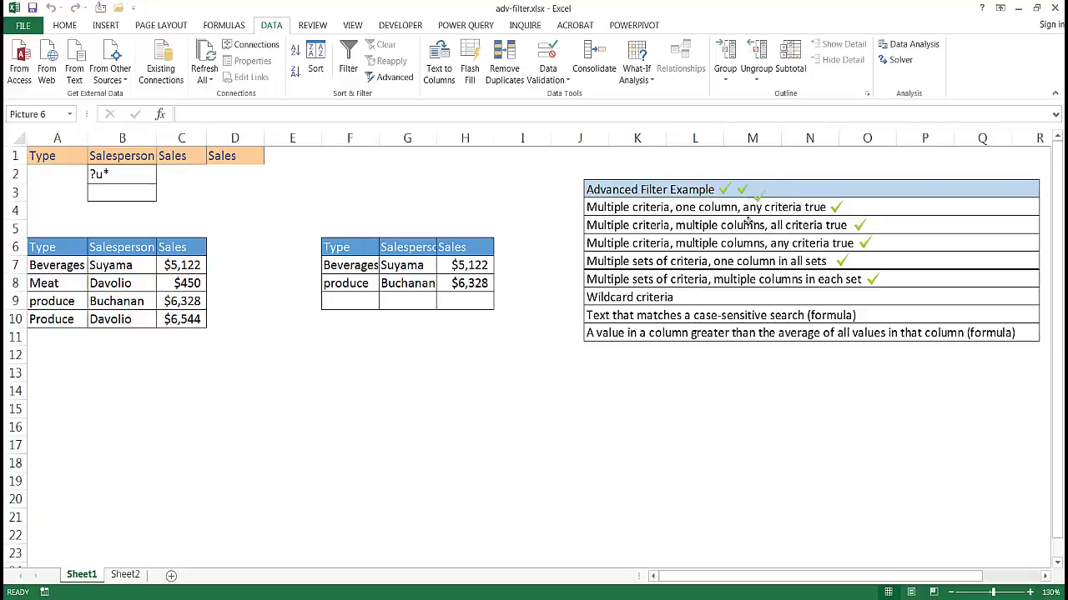
left_click_drag(748, 221, 688, 299)
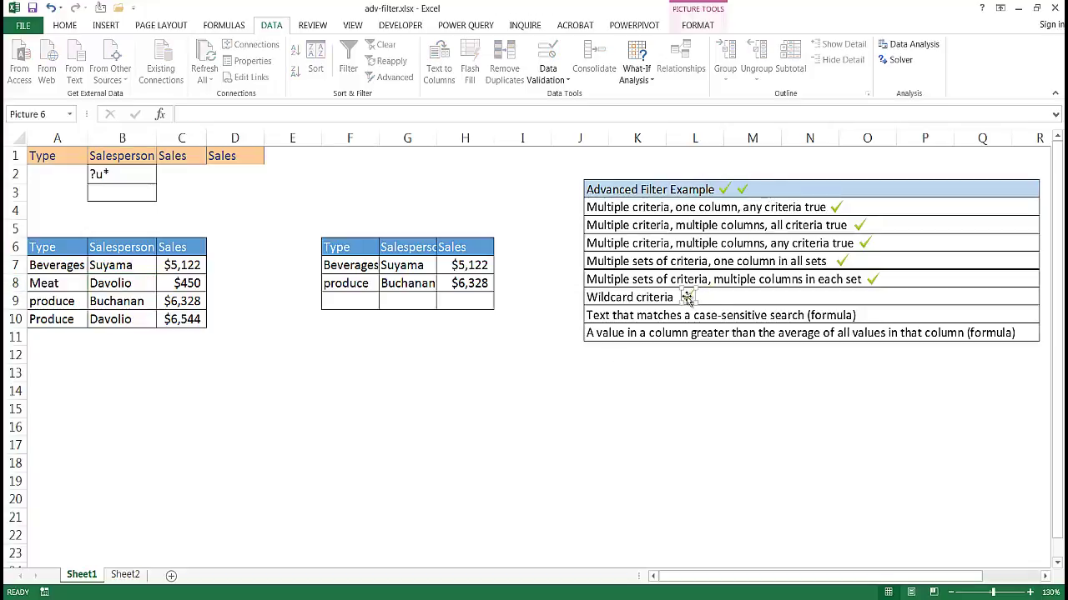
key("Escape")
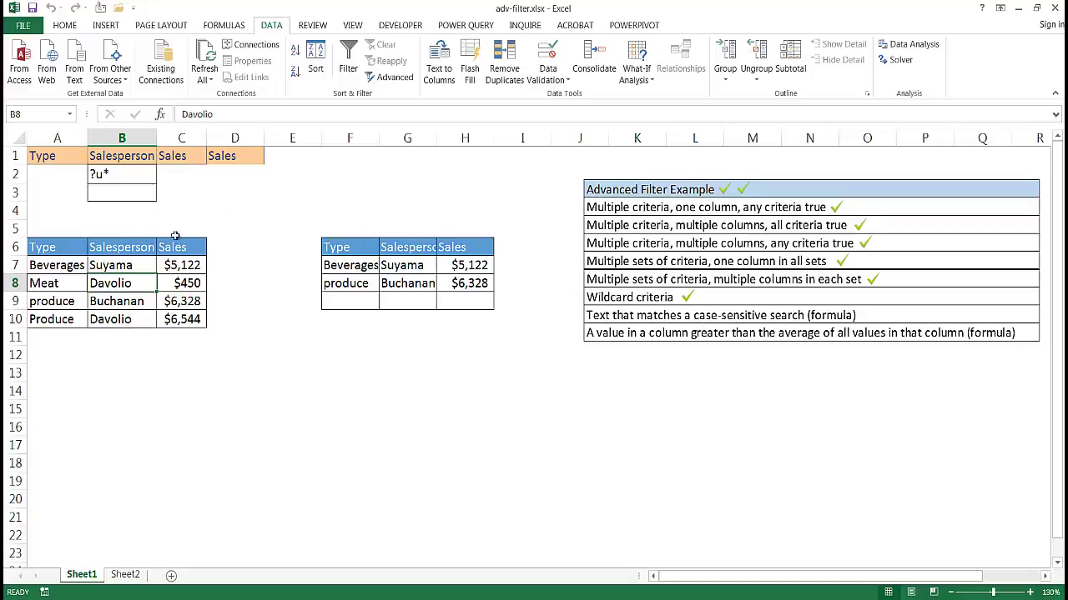
- Compare the upper- and lowercase Type entries in A9 and A10, and clear the wildcard criterion from B2
left_click(48, 302)
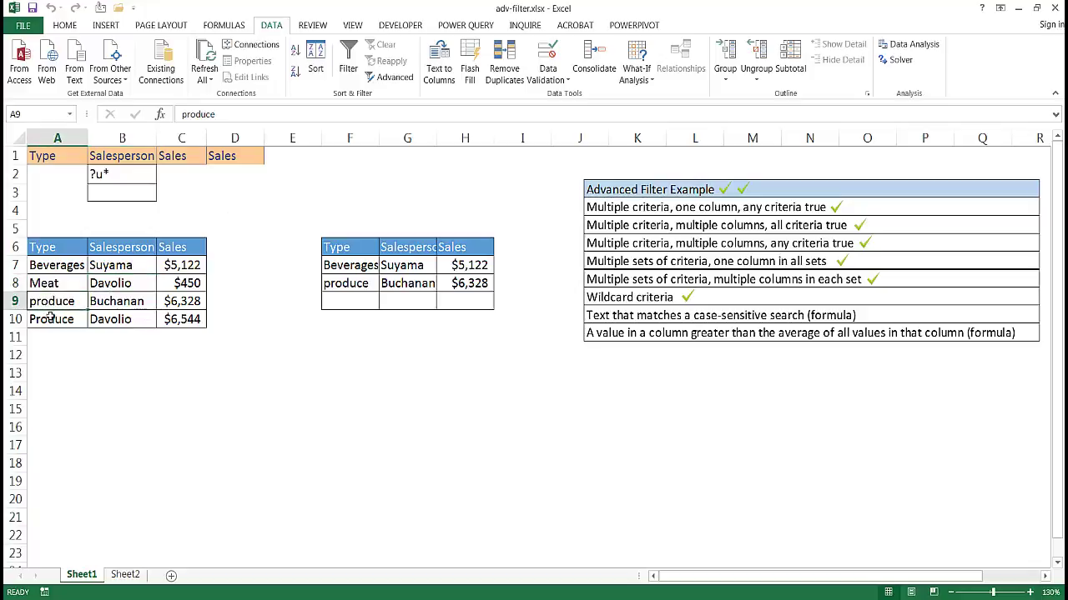
left_click(50, 318)
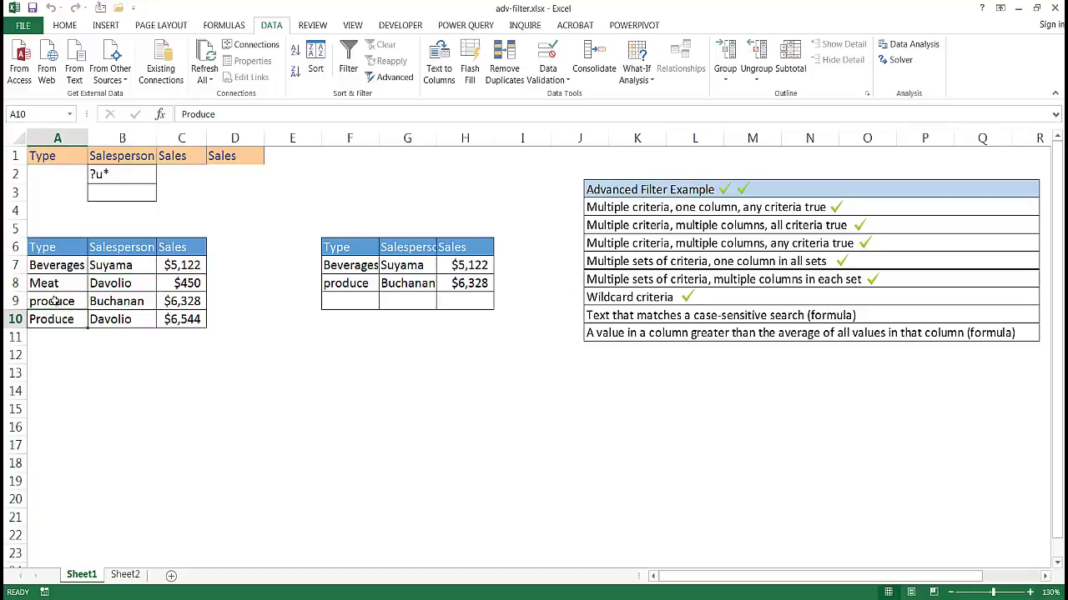
left_click(54, 301)
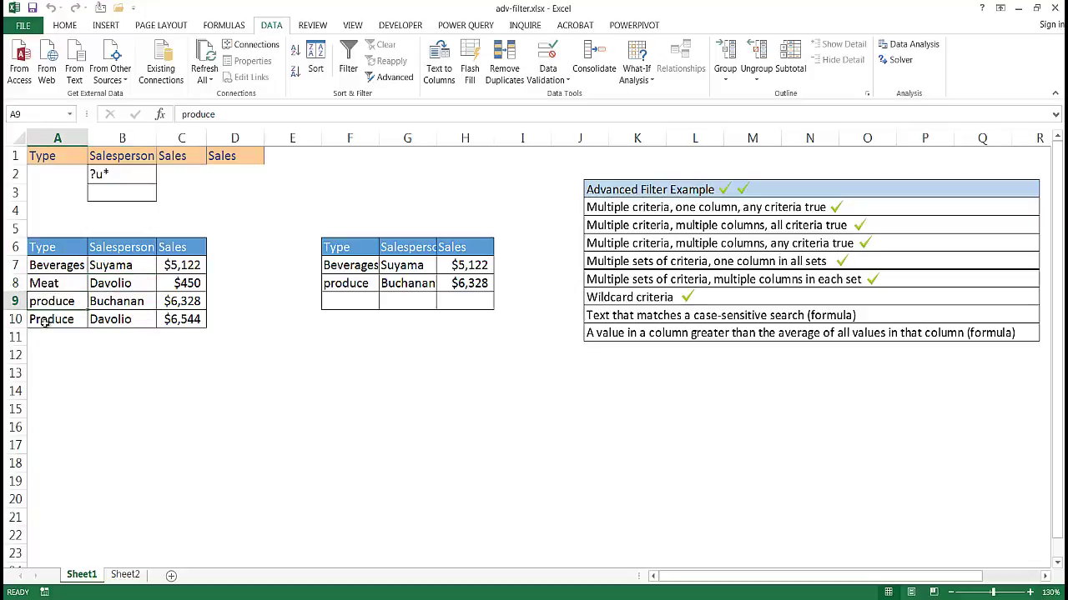
left_click(46, 321)
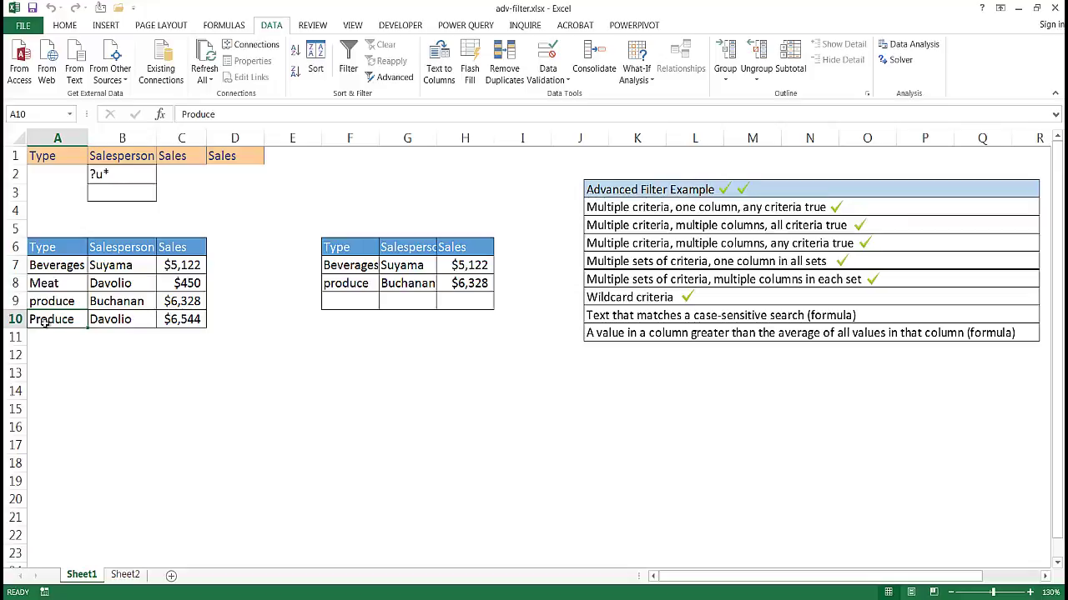
left_click(115, 170)
key("Delete")
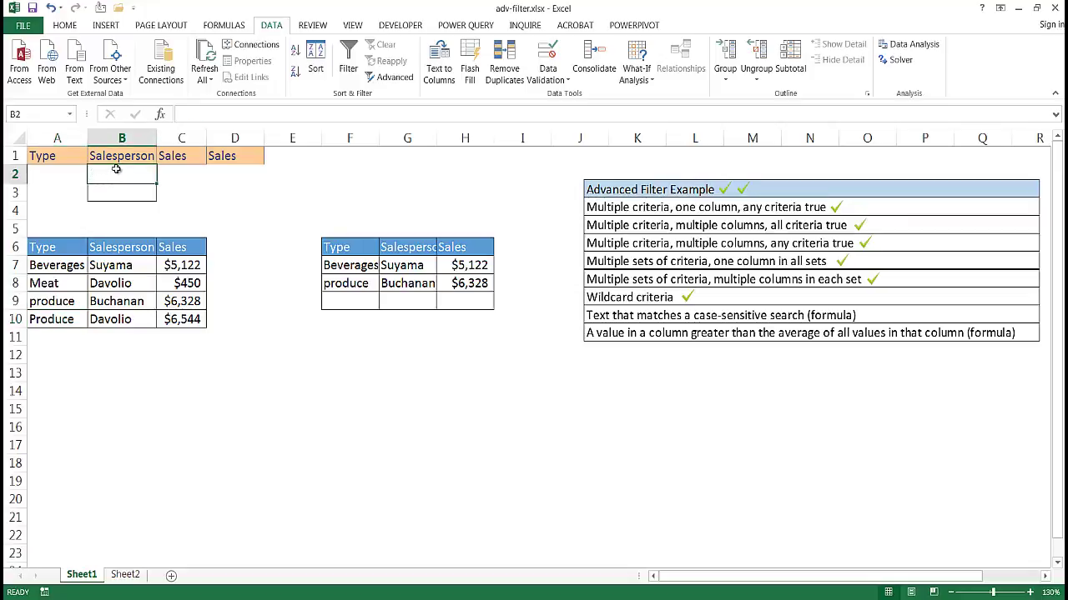
left_click(64, 323)
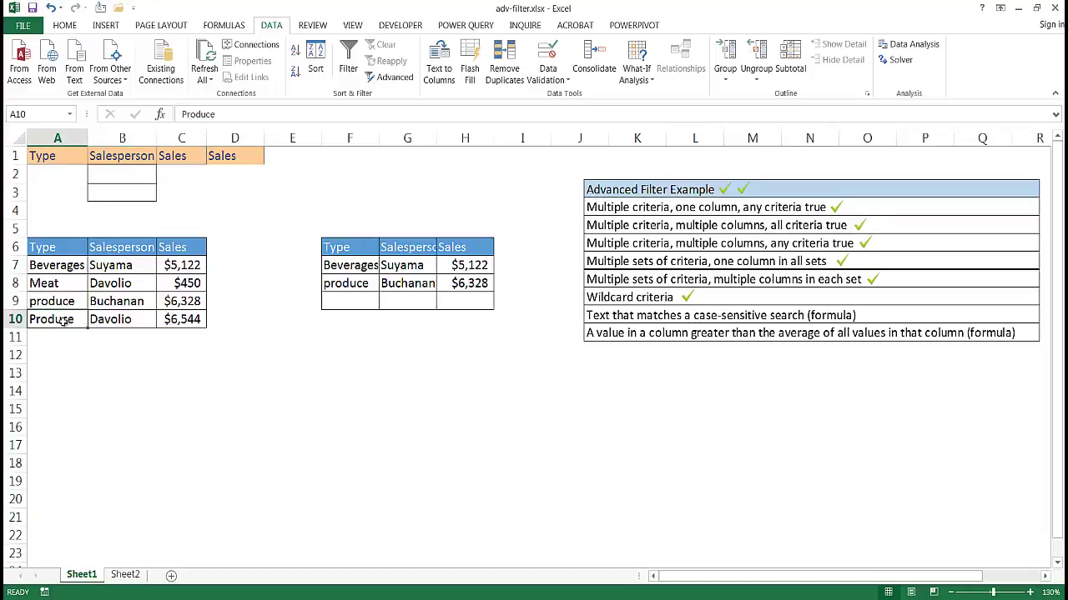
- Enter the case-sensitive criteria formula =EXACT(A7,"Produce") in D2
left_click(231, 176)
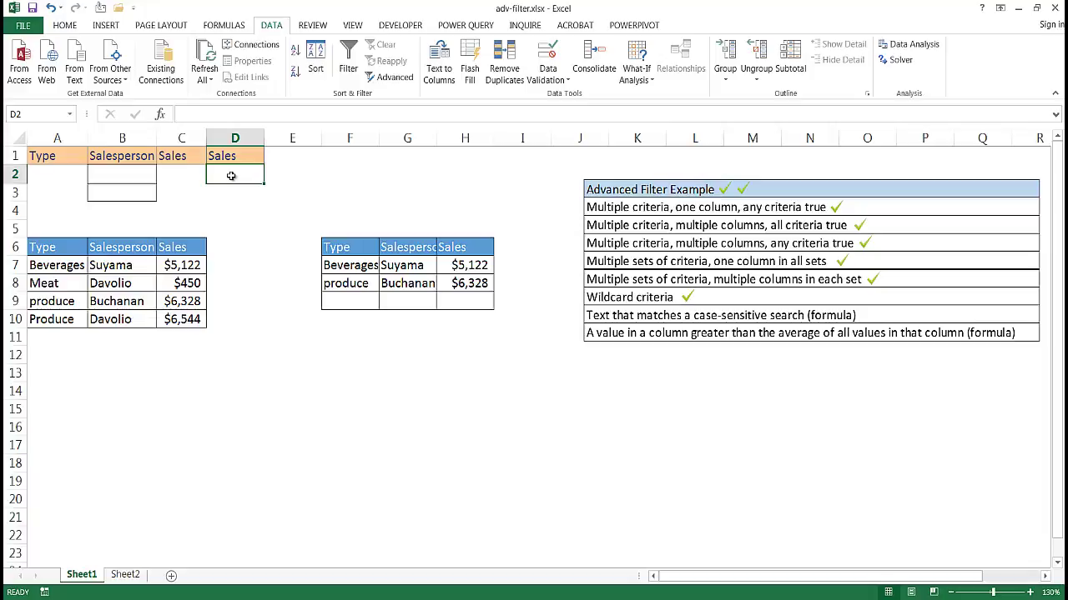
type("=")
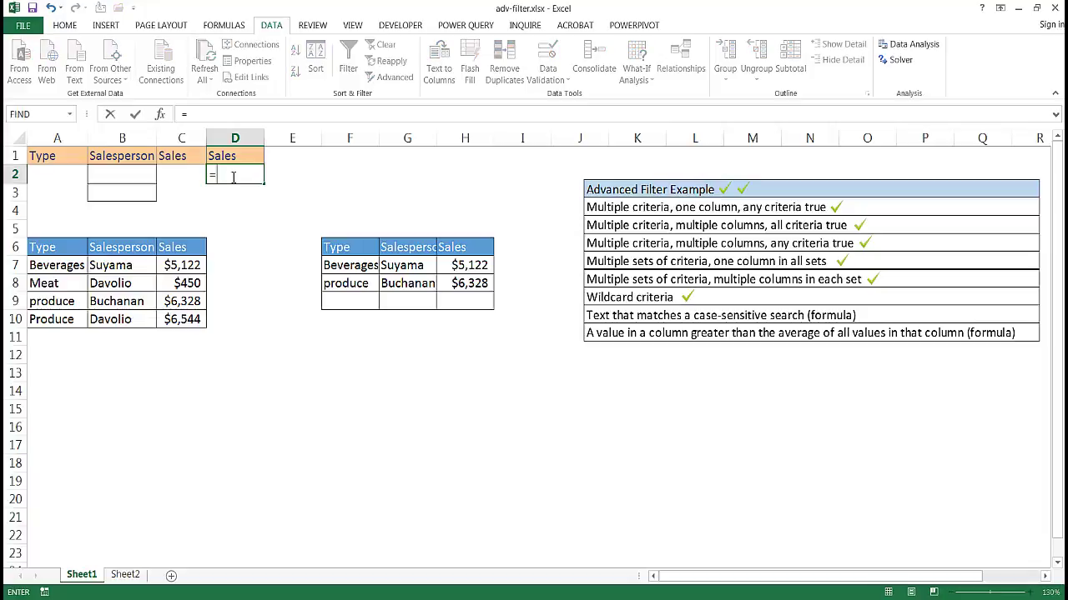
type("ex")
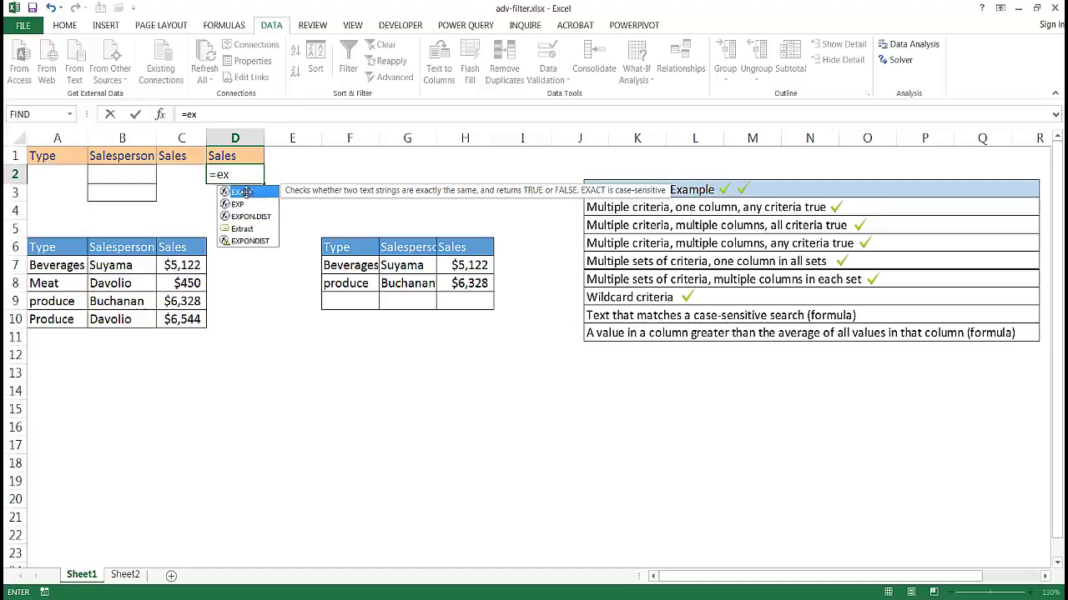
double_click(247, 194)
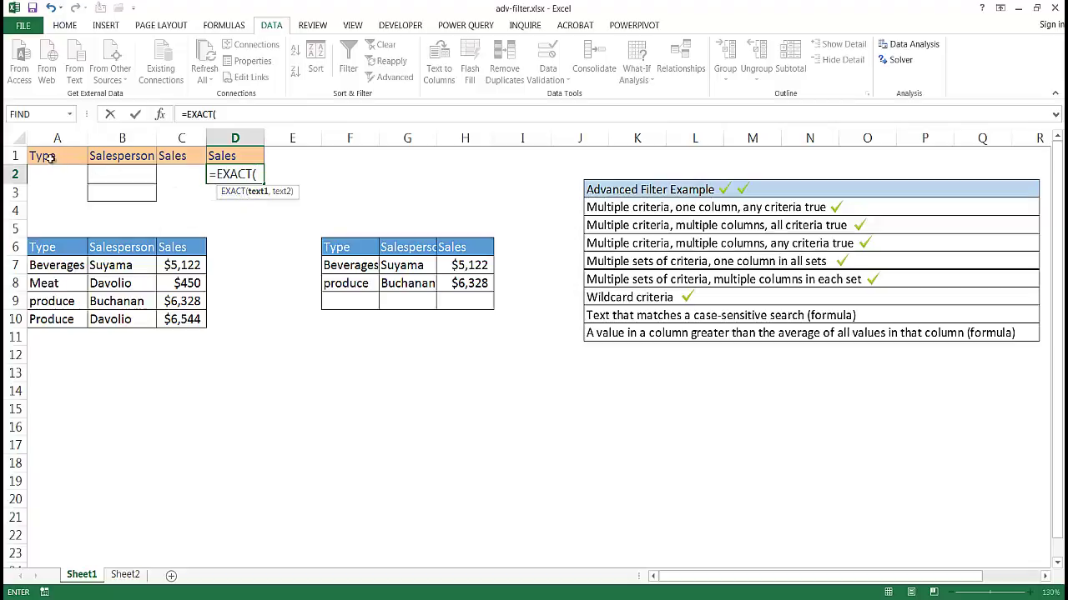
left_click(44, 264)
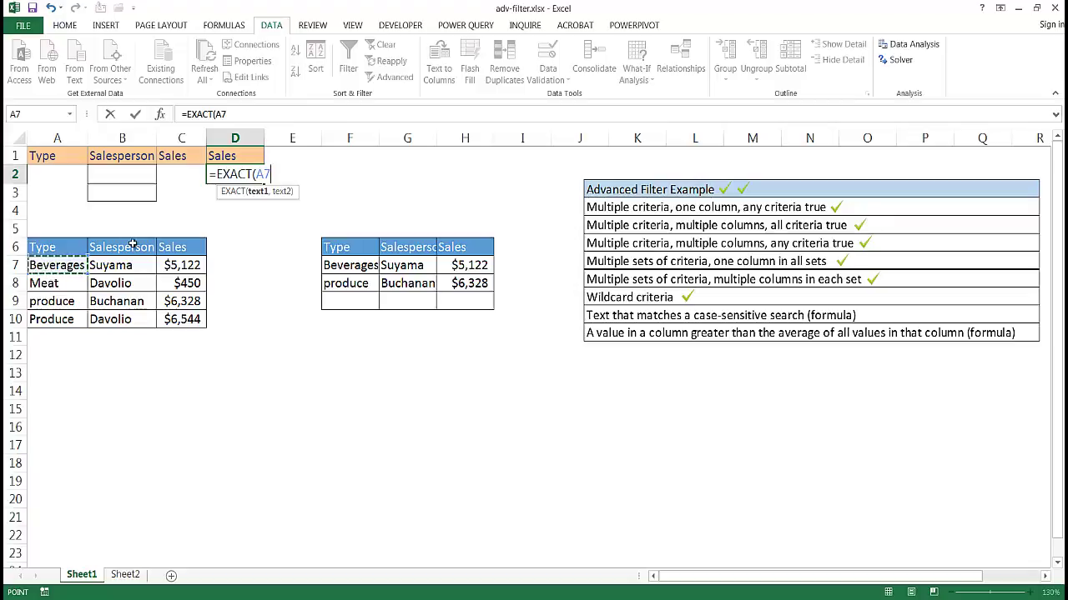
type(",")
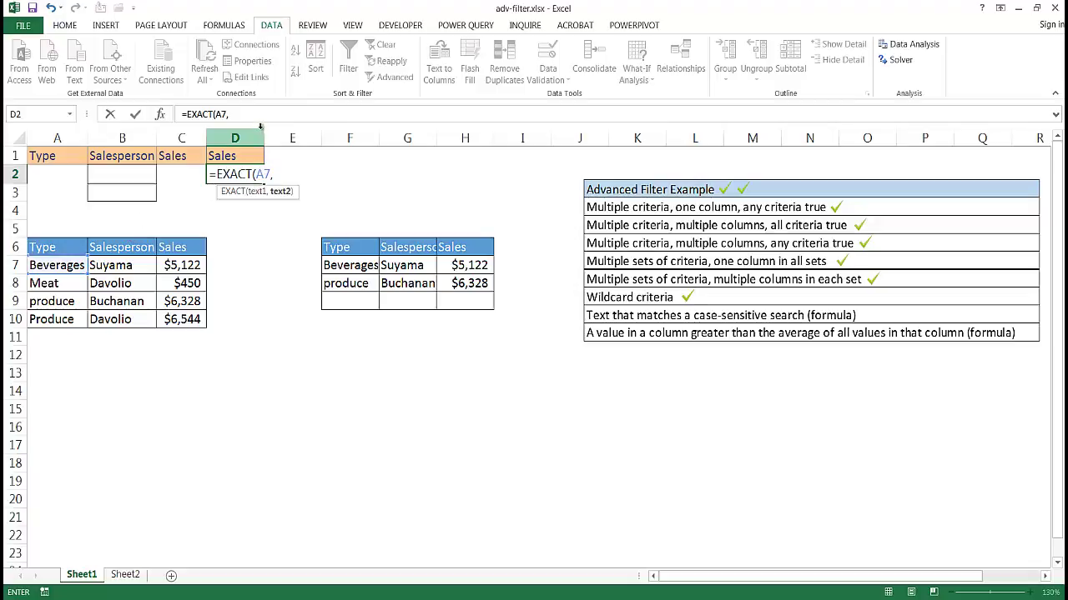
left_click(253, 115)
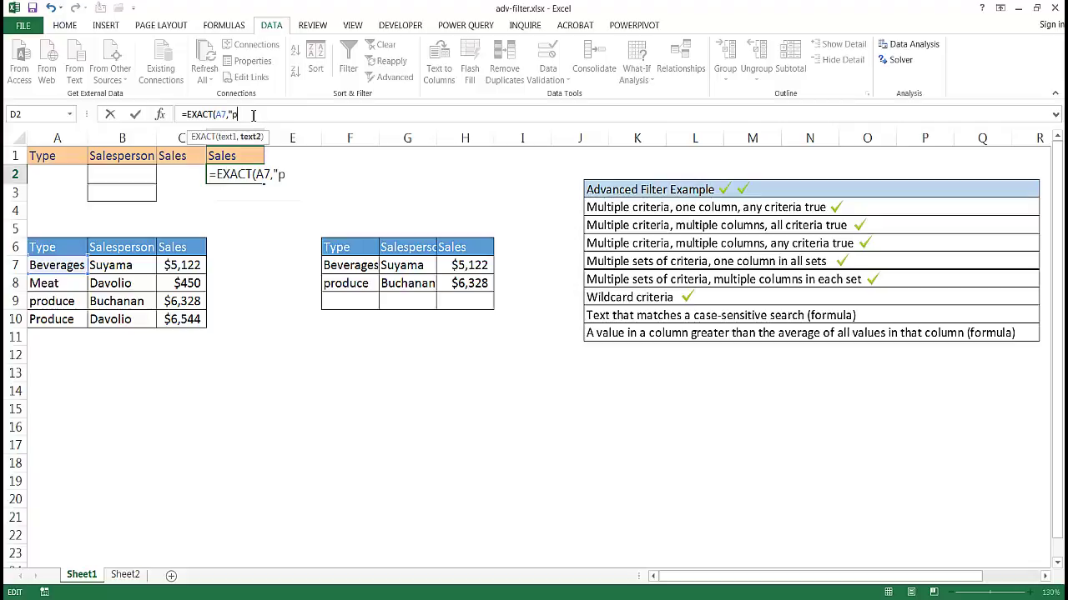
type("\"Produce\")")
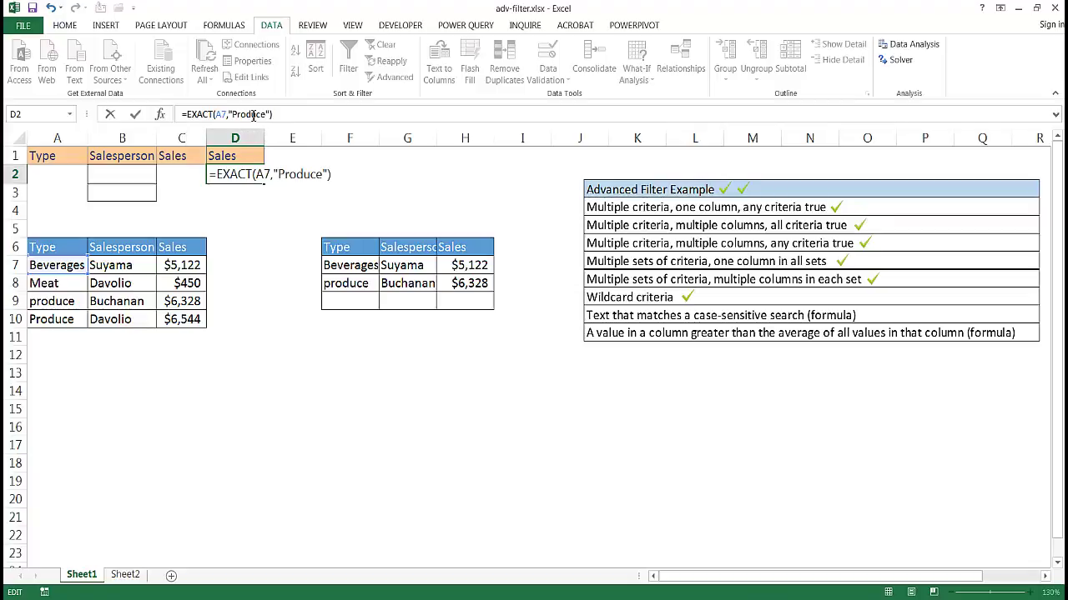
key("Return")
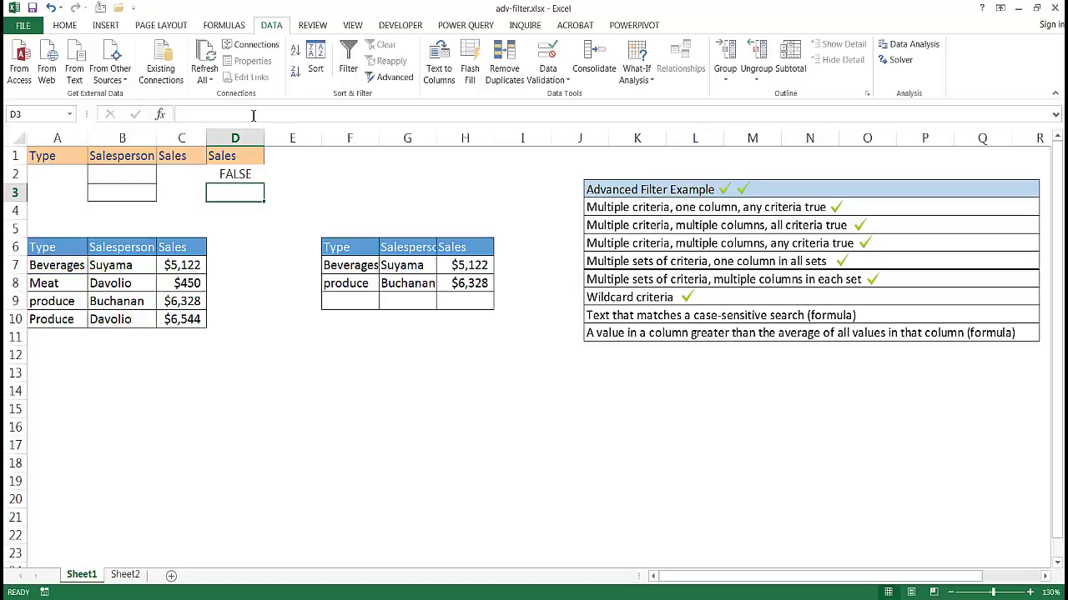
- Clear the Sales heading in D1 above the EXACT formula so the criterion has a blank header
left_click(239, 157)
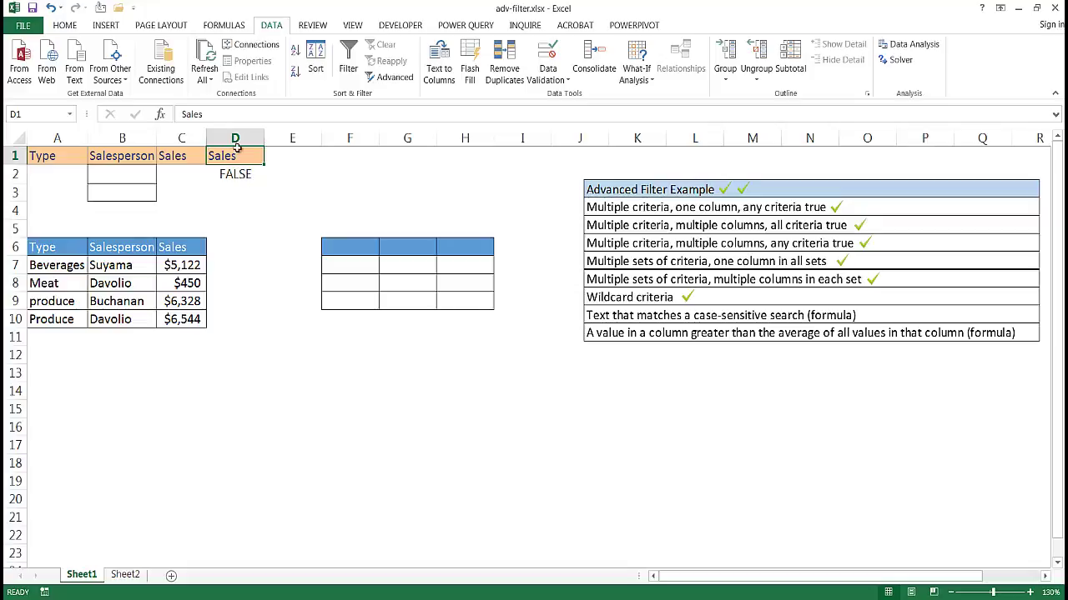
key("Delete")
left_click(238, 174)
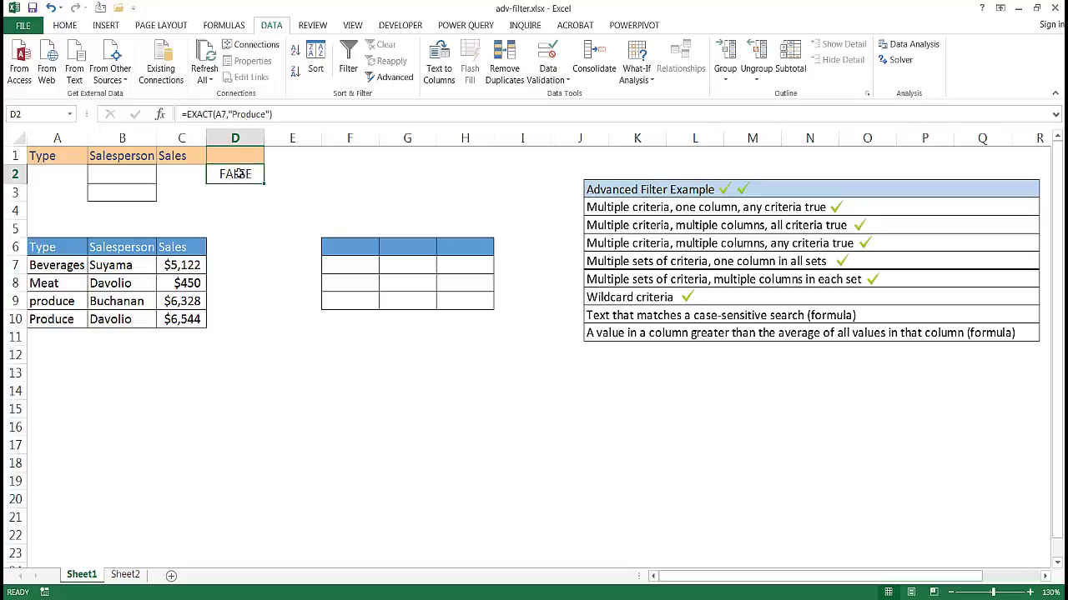
left_click(235, 156)
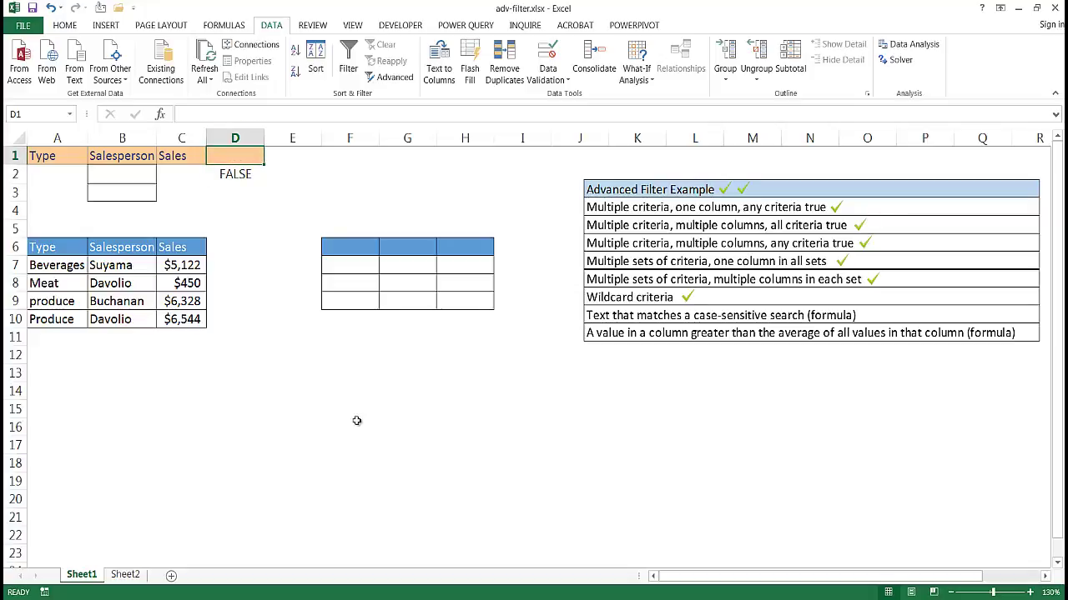
key("alt+a")
key("q")
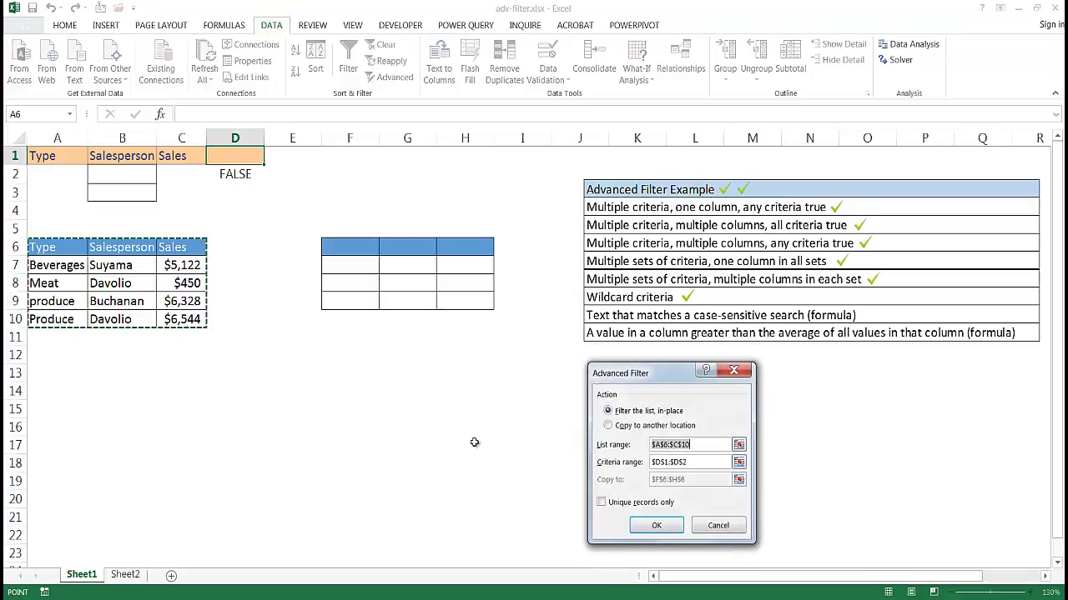
left_click(608, 425)
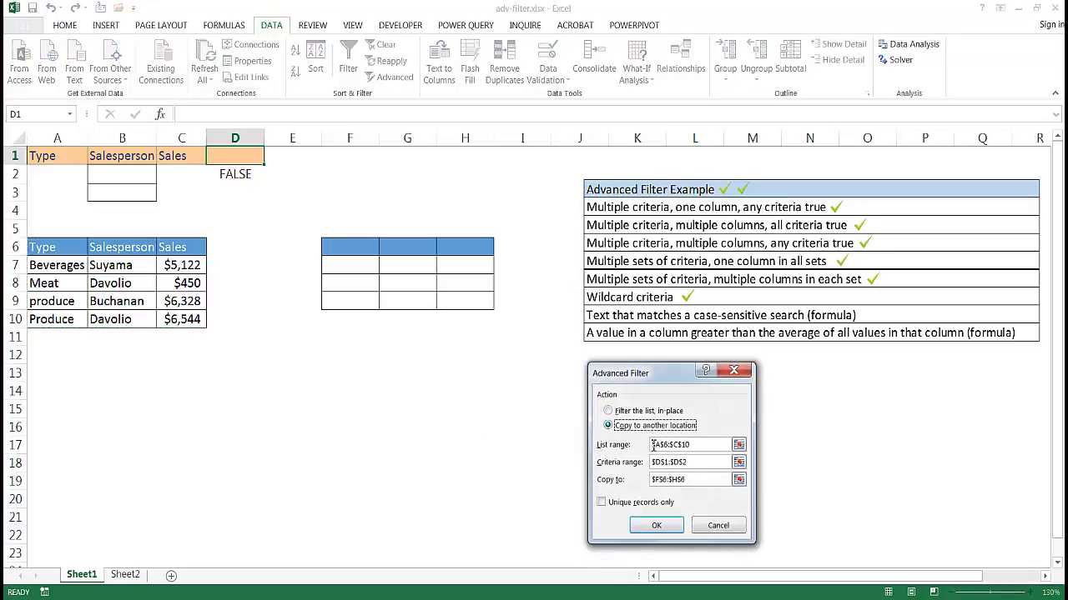
left_click(713, 444)
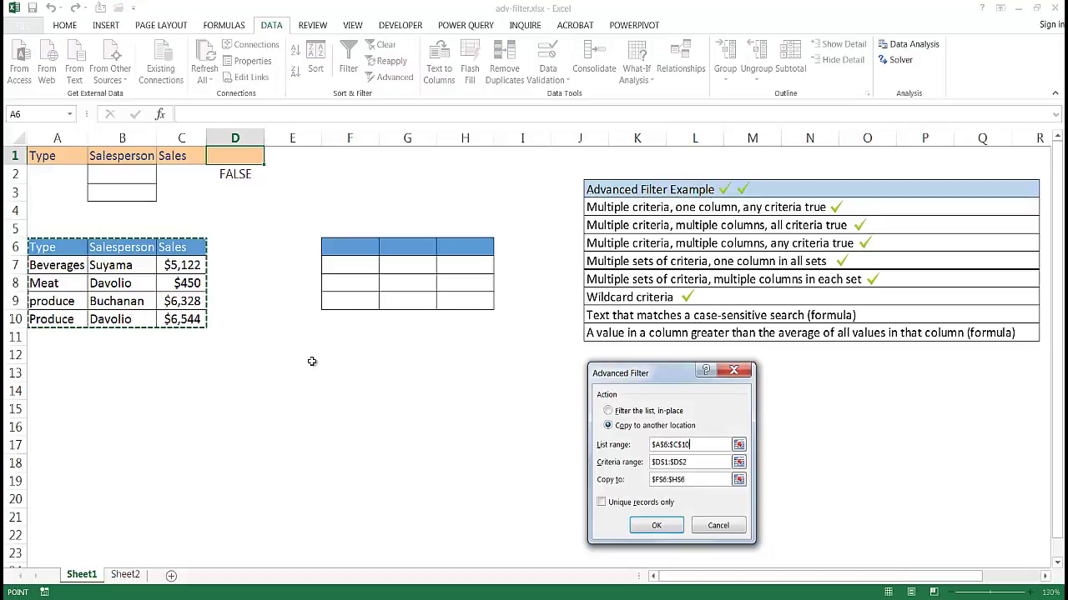
left_click(700, 462)
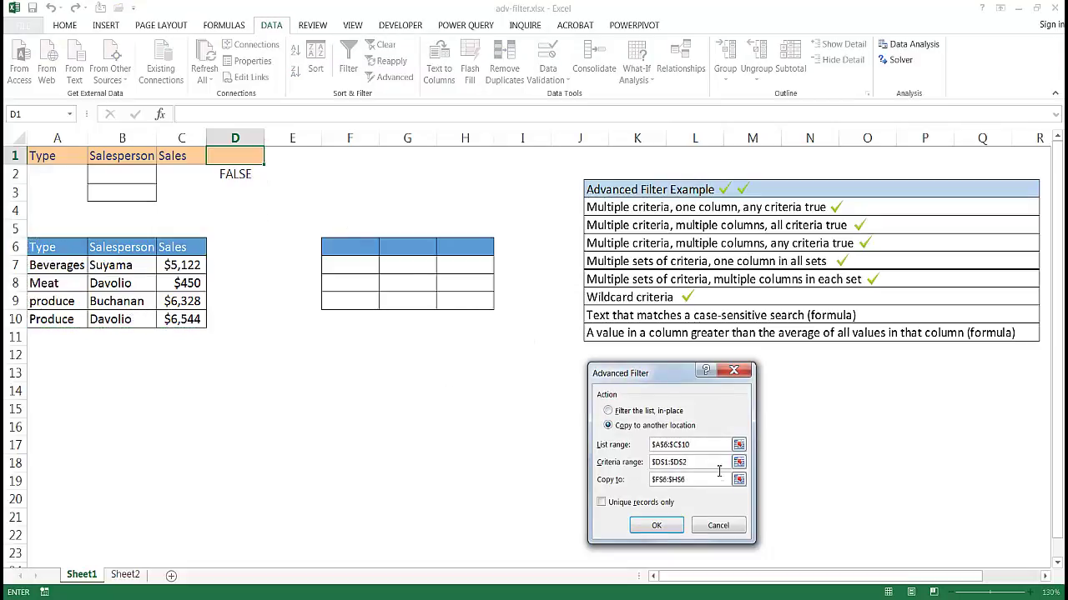
left_click_drag(67, 155, 225, 173)
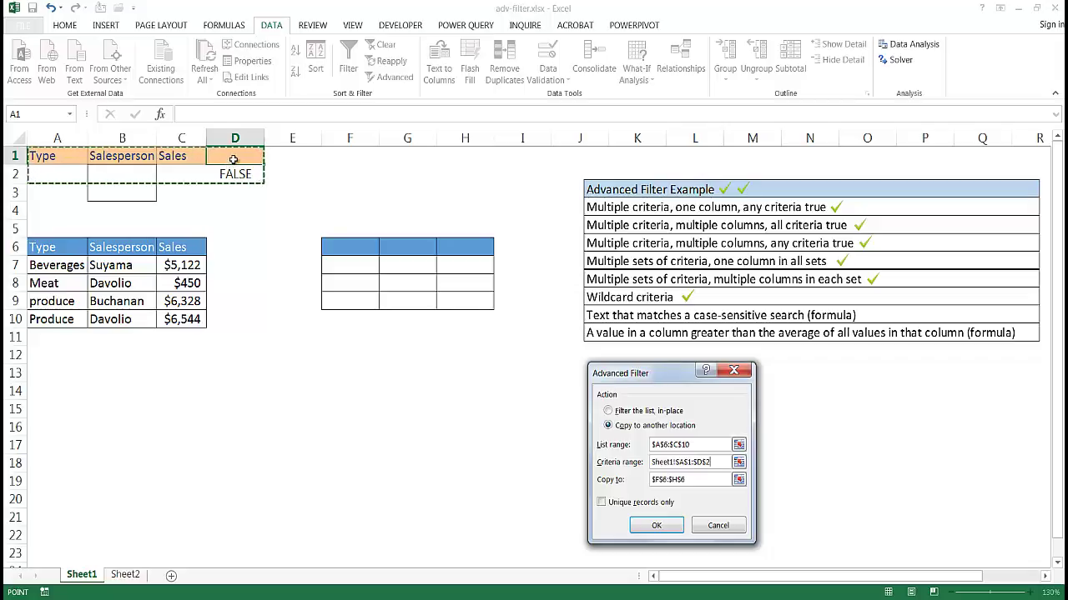
left_click_drag(235, 156, 235, 175)
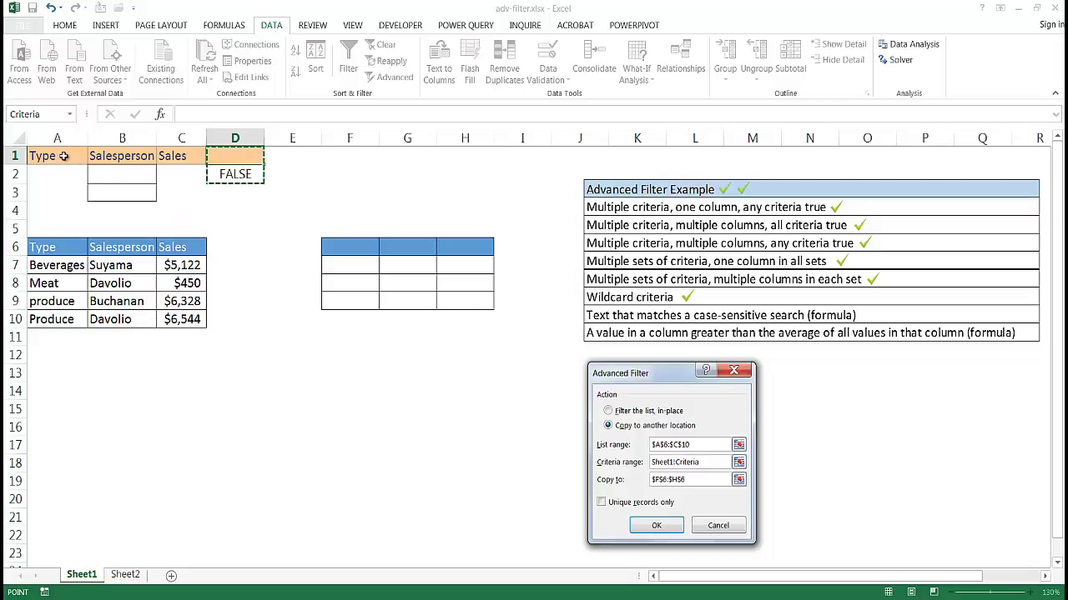
left_click_drag(240, 155, 236, 173)
left_click_drag(72, 157, 225, 174)
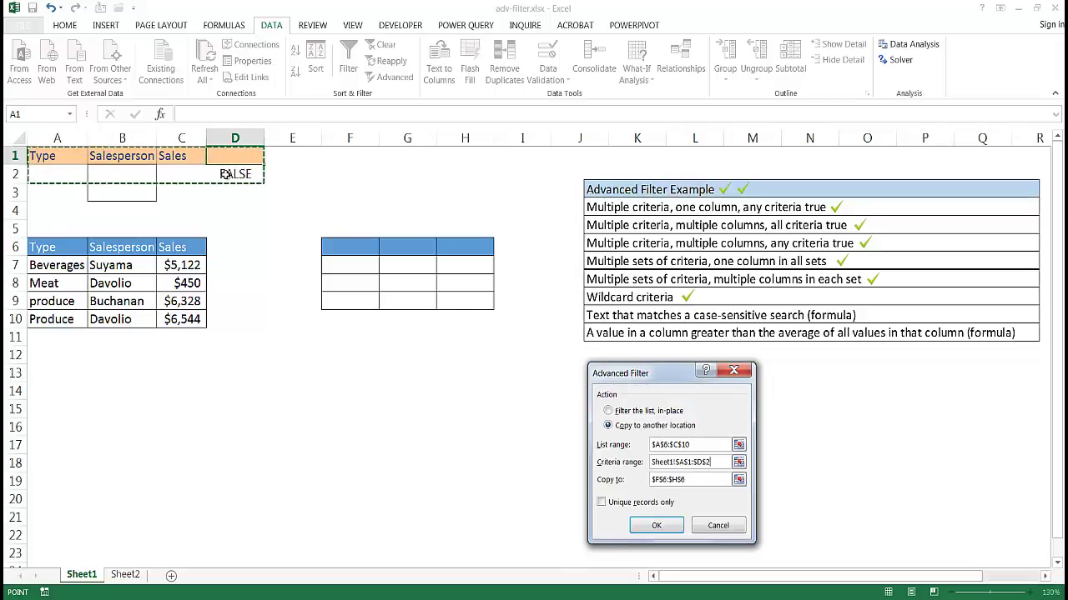
key("Return")
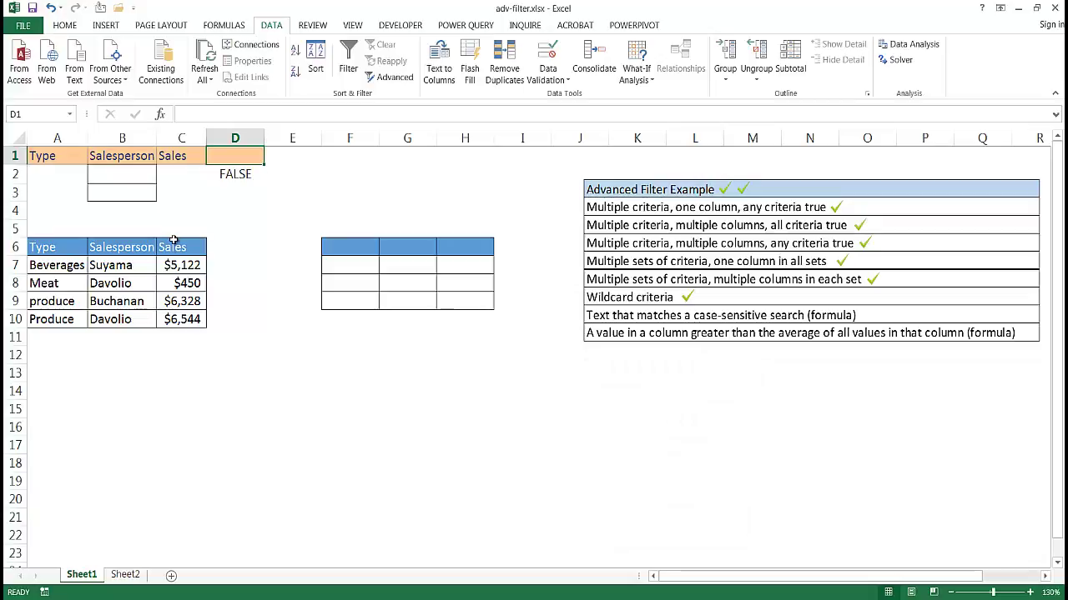
- Run an Advanced Filter of A6:C10 with criteria range D1:D2, copying the case-sensitive matches to F6:H6, and check F7
key("alt+a")
key("q")
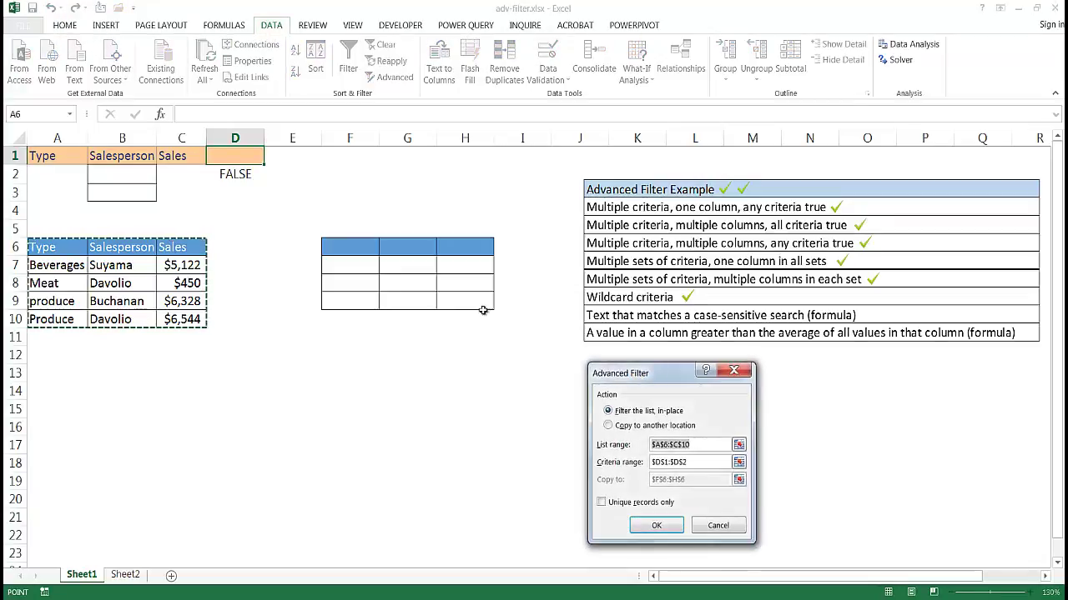
left_click(608, 426)
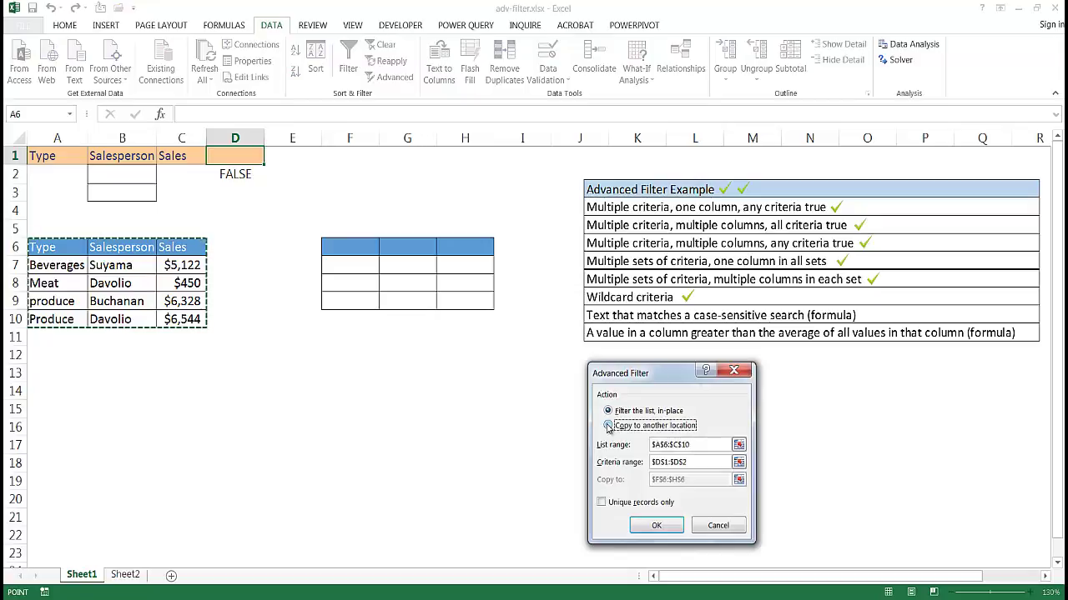
left_click(703, 445)
left_click(699, 464)
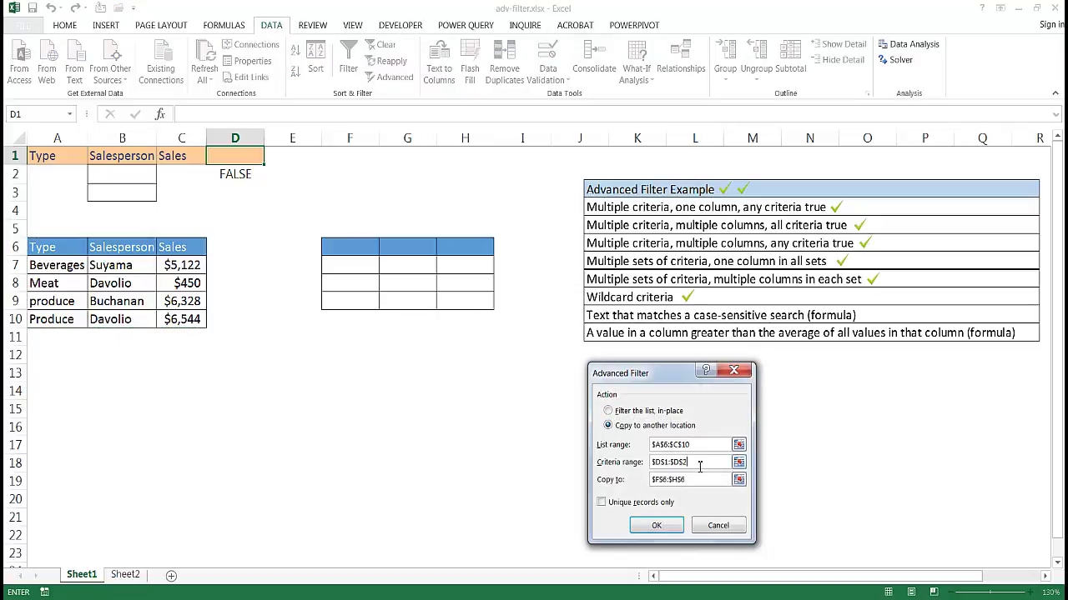
left_click_drag(231, 157, 235, 175)
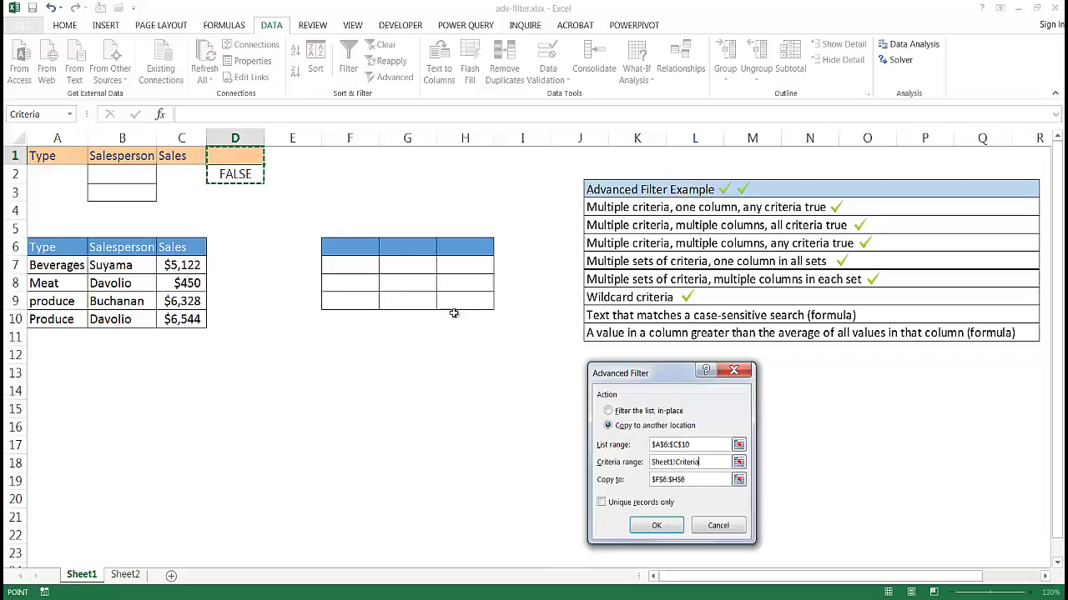
left_click(657, 525)
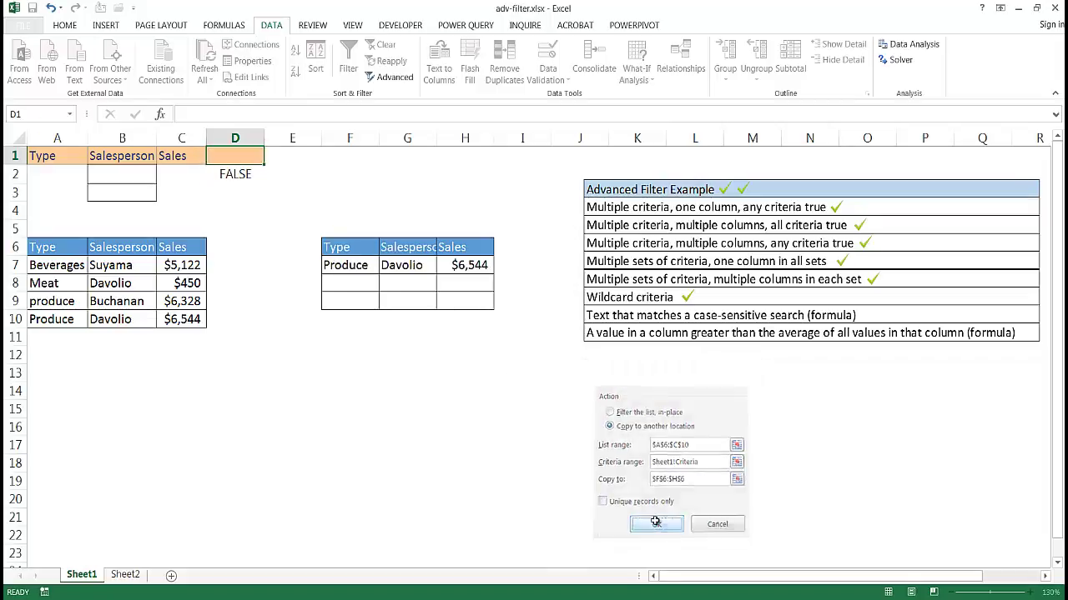
left_click(342, 265)
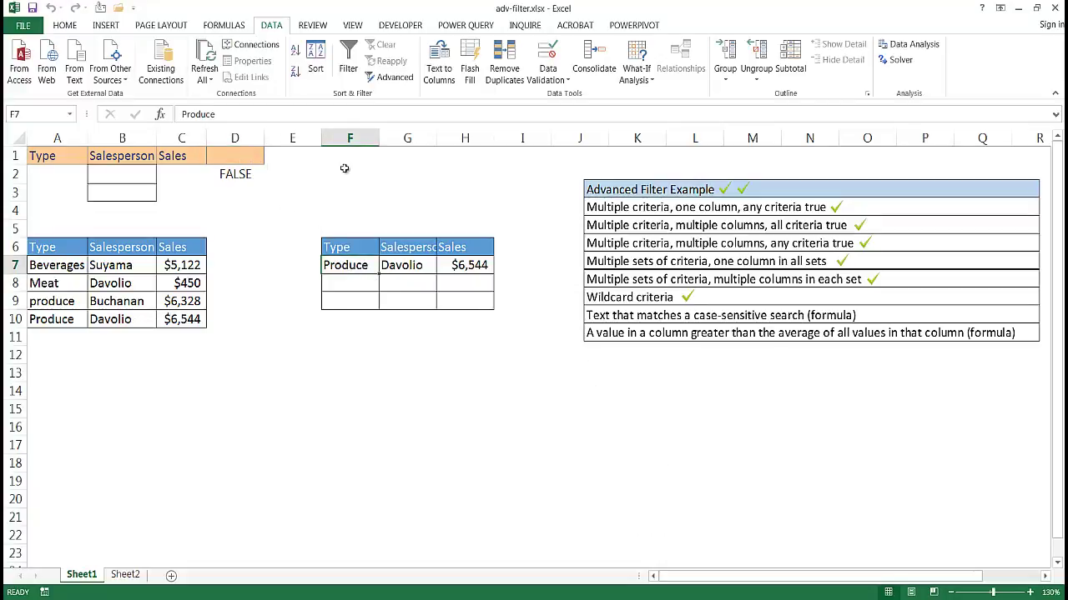
- Undo the deletion of output columns F:H and clear only their contents
left_click_drag(350, 137, 456, 151)
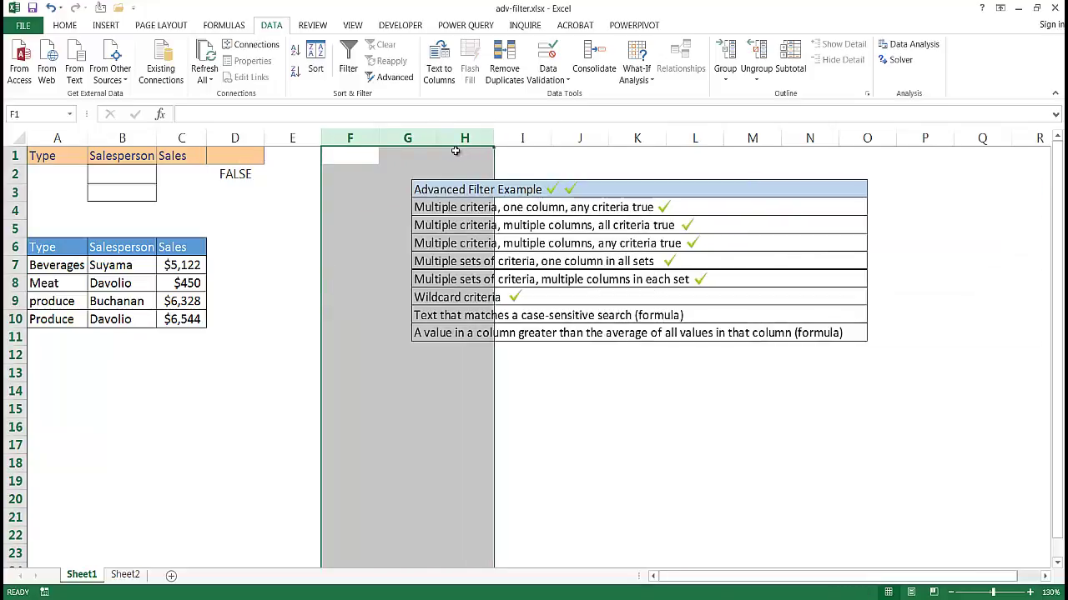
key("ctrl+z")
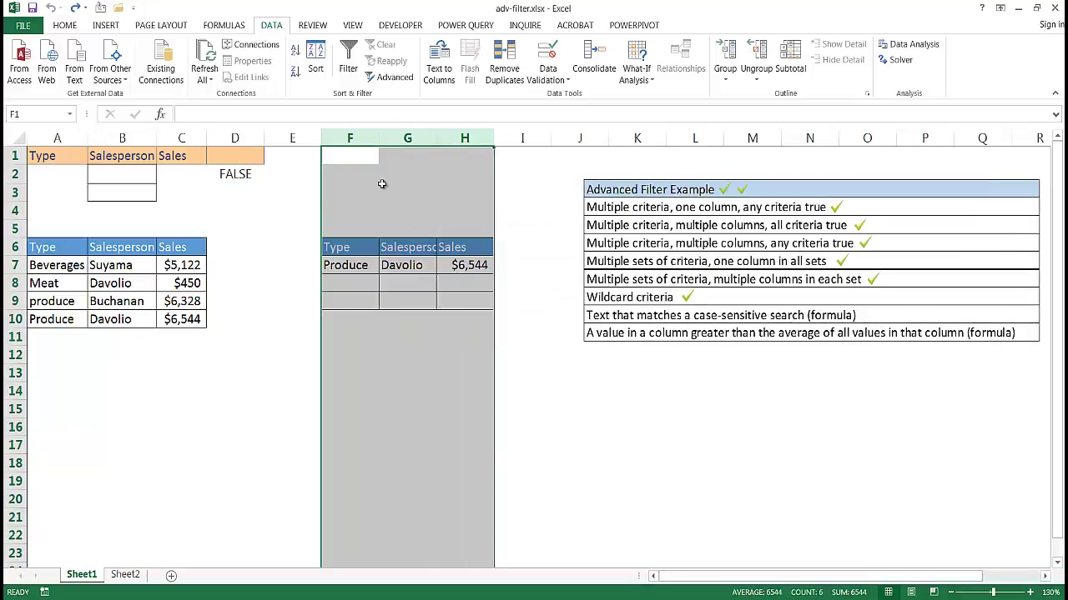
key("Delete")
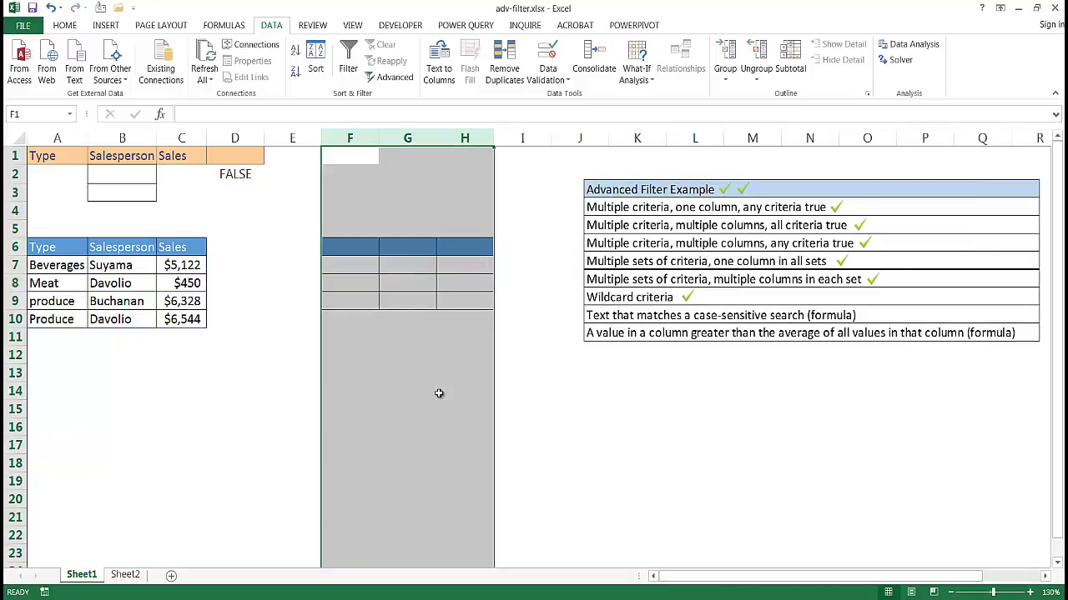
- Run an Advanced Filter of A6:C10 with the whole criteria range A1:D2, copying the case-sensitive matches to F6:H6
key("alt")
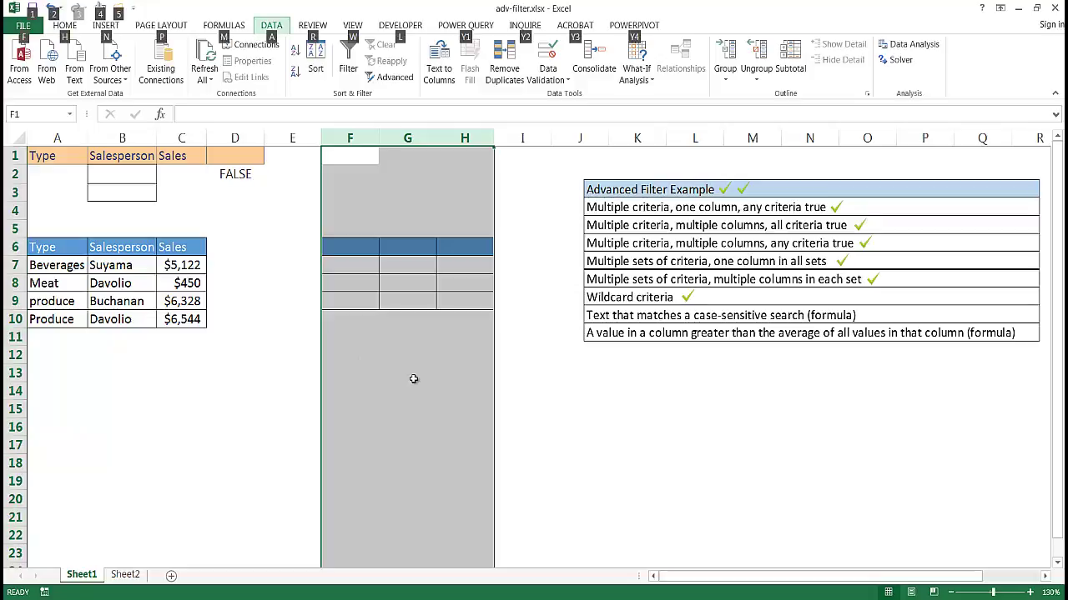
key("q")
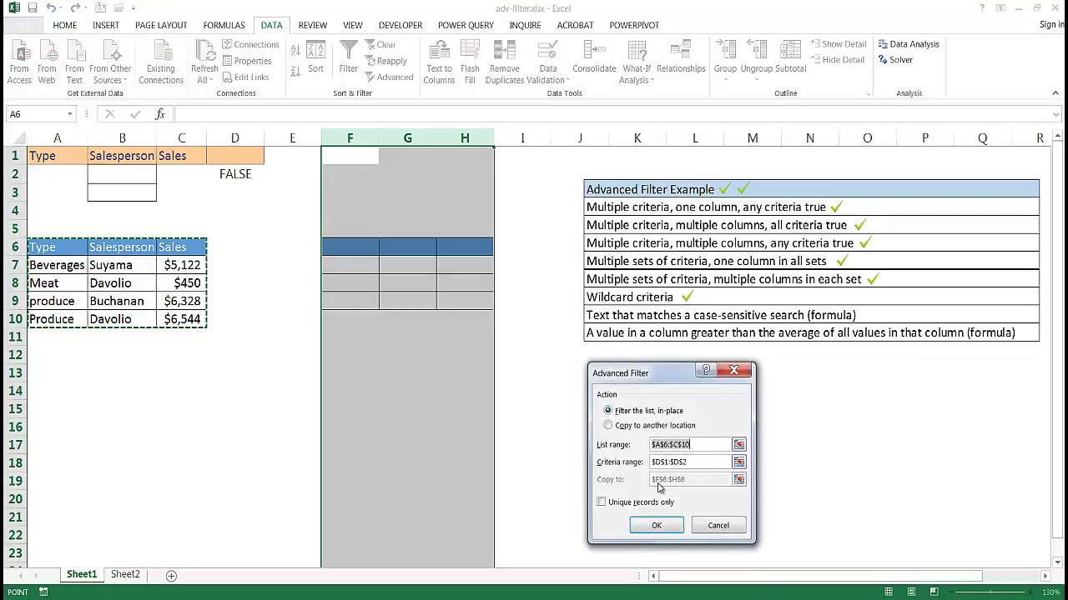
left_click(608, 425)
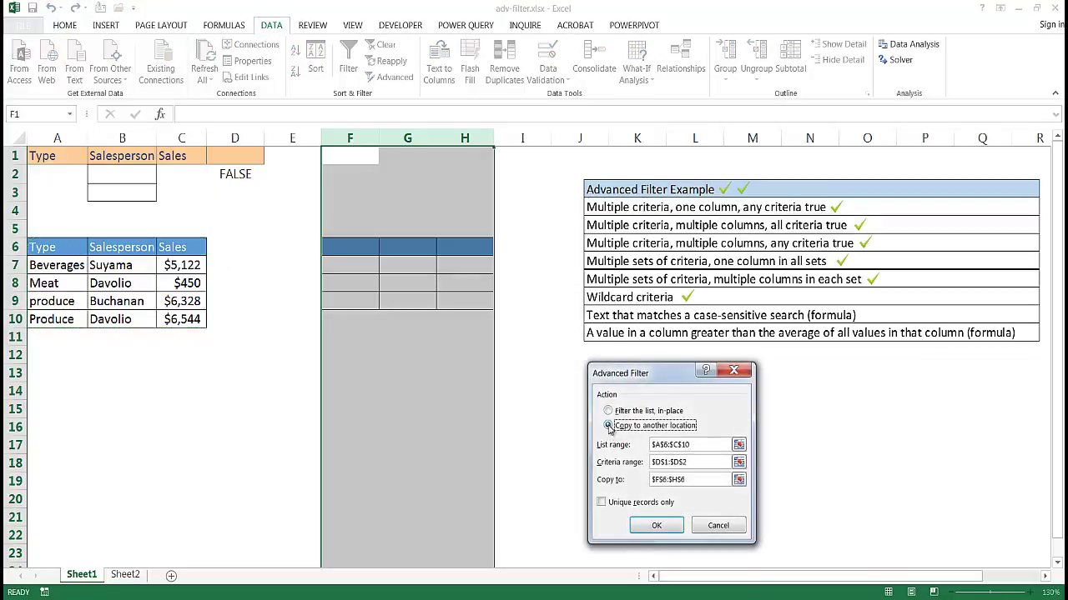
left_click(699, 463)
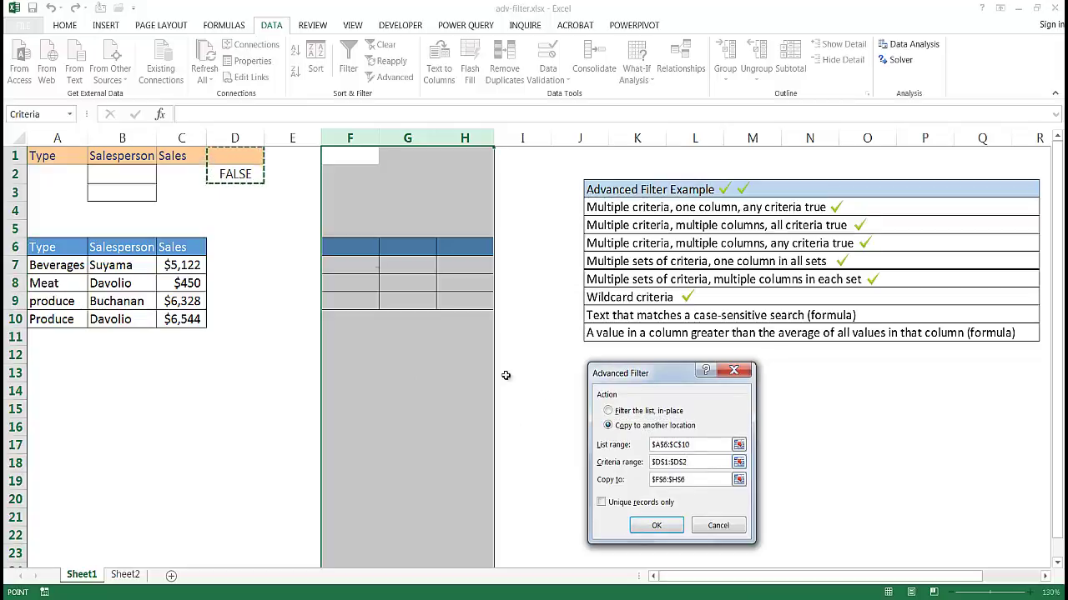
left_click_drag(62, 158, 240, 174)
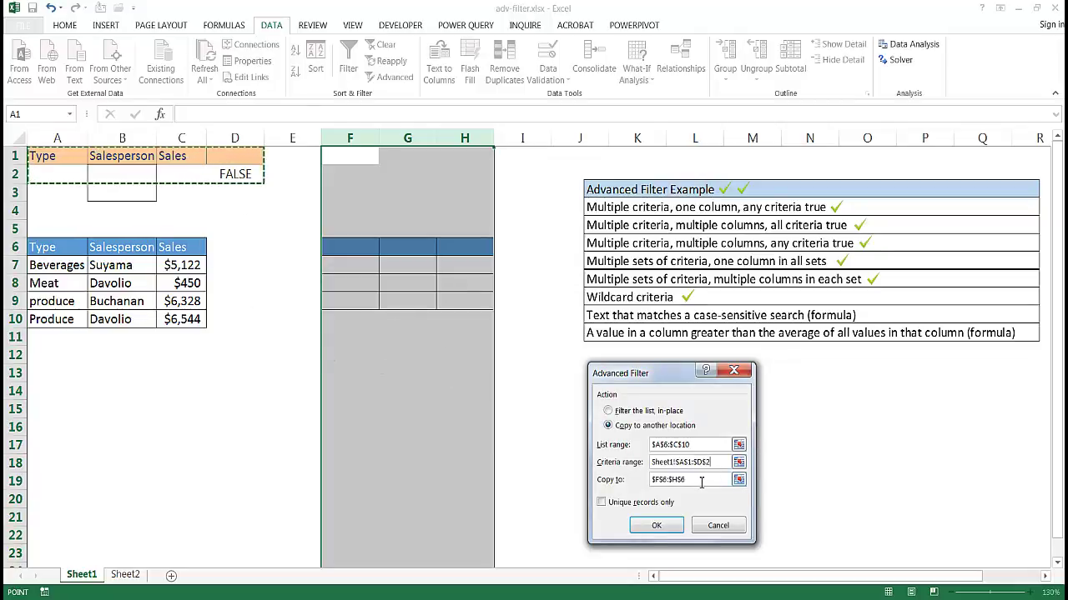
left_click(658, 526)
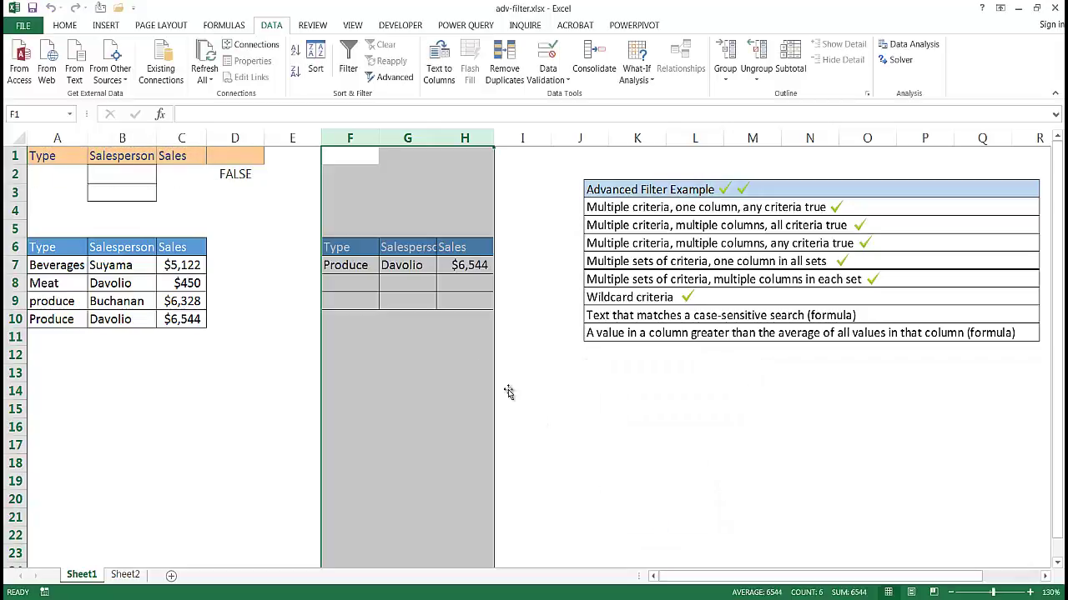
- Review the filtered row against criteria range A1:D2 and move a check mark beside the case-sensitive search example
left_click(345, 266)
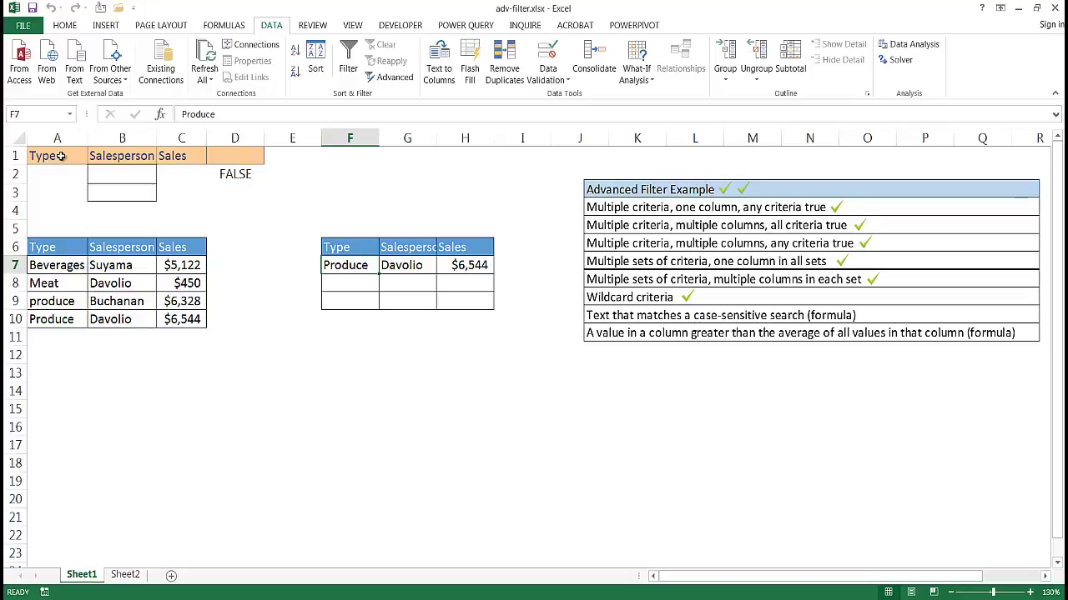
left_click_drag(60, 155, 236, 177)
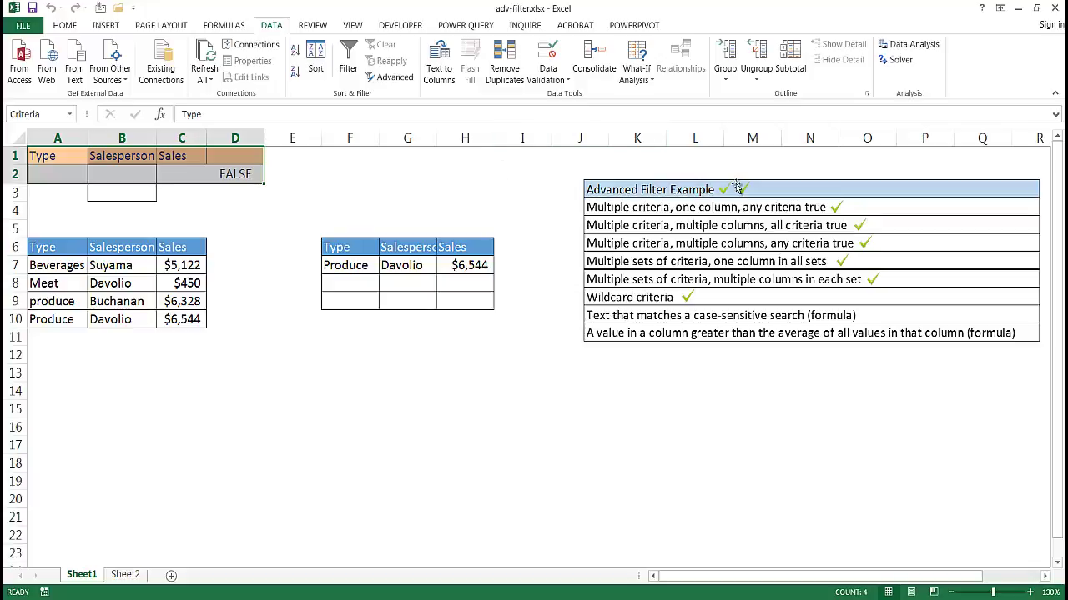
left_click_drag(745, 191, 869, 316)
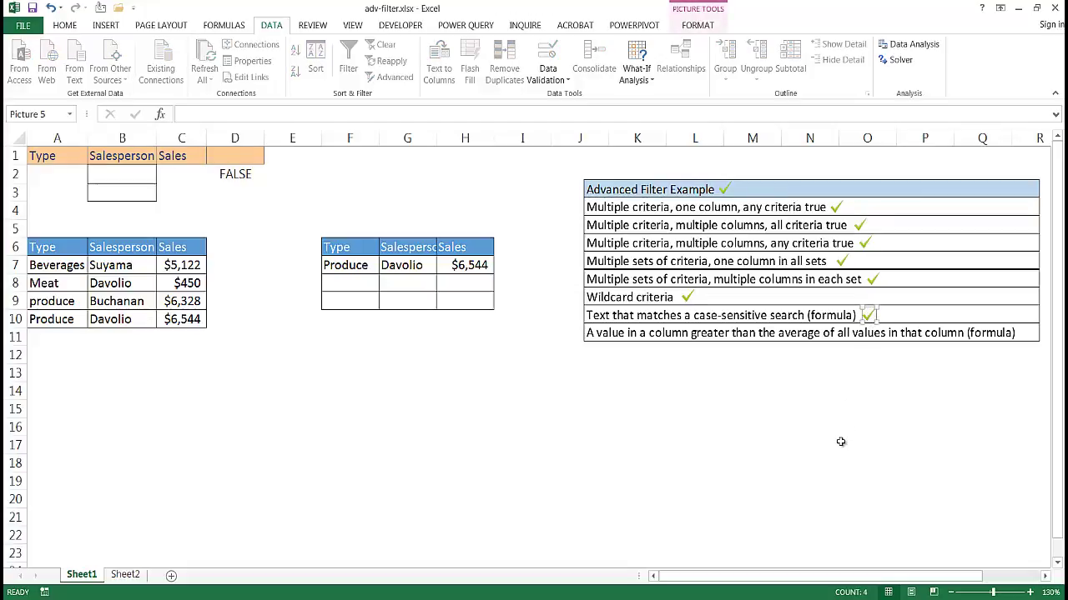
- Check the average of sales in C7:C10 and enter the criteria formula =C7>AVERAGE($C$7:$C$10) in D2
left_click_drag(181, 265, 184, 322)
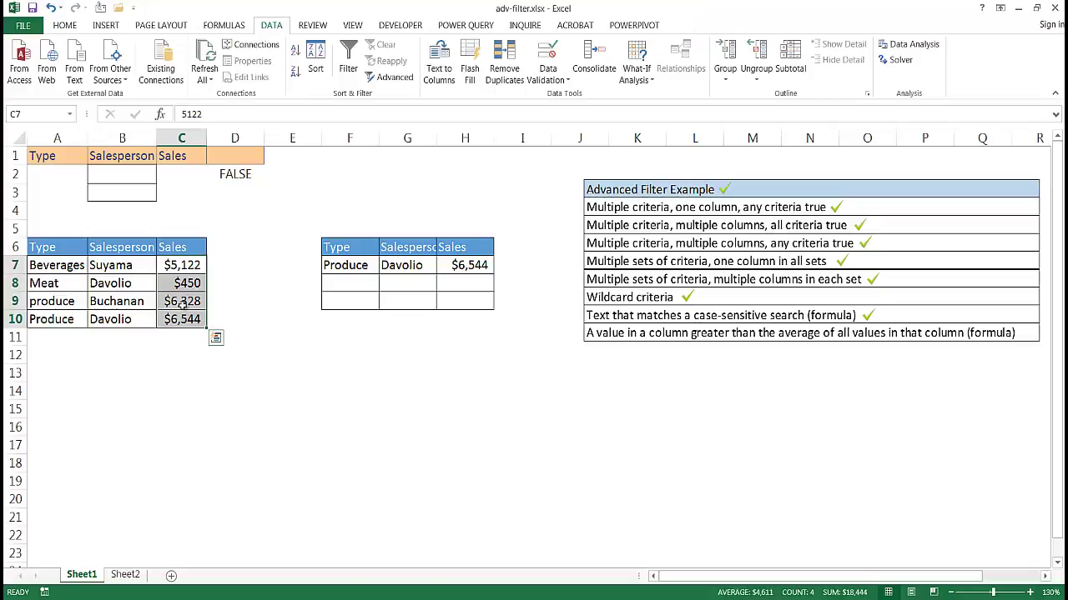
left_click_drag(181, 265, 185, 319)
left_click(238, 176)
type("=")
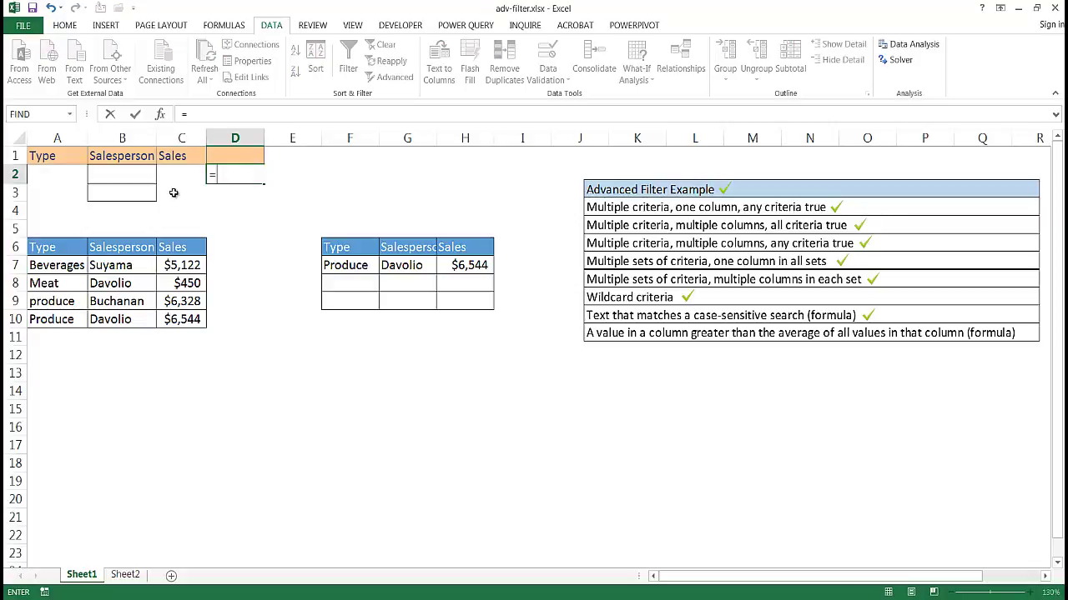
left_click(177, 265)
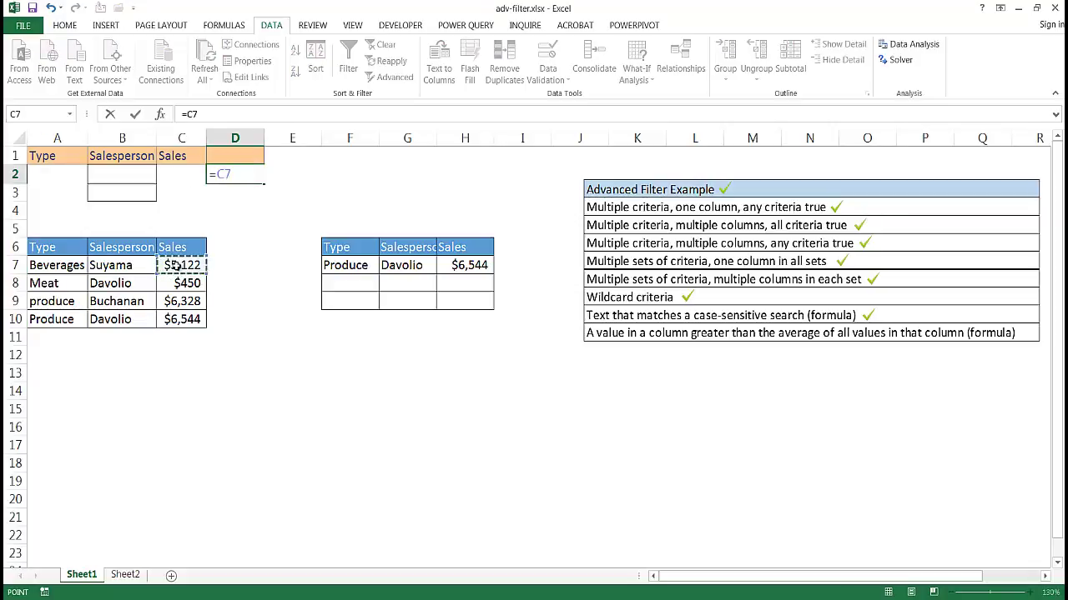
type(">av")
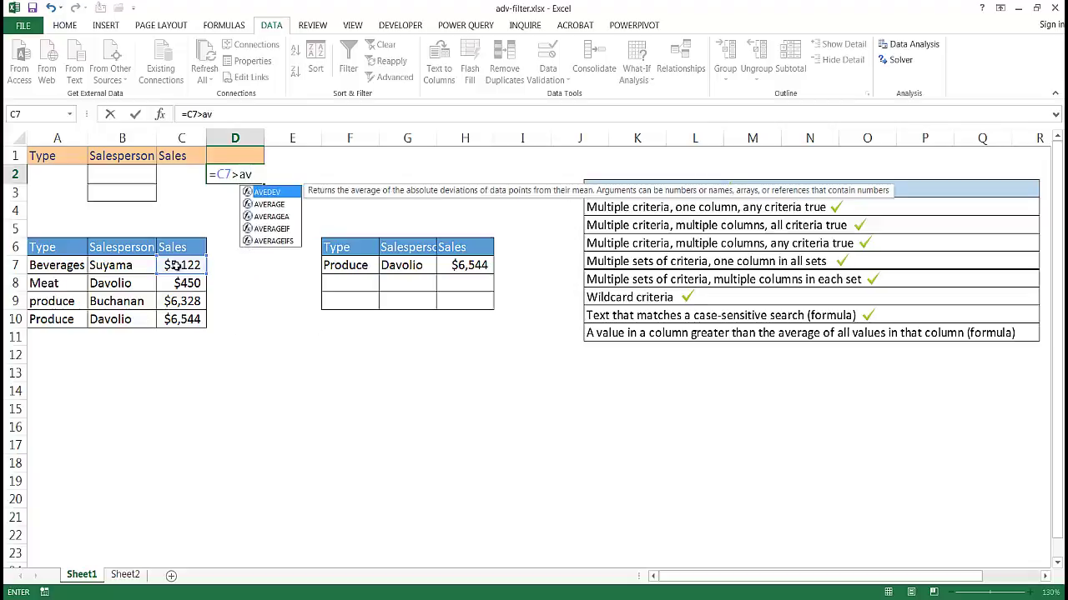
double_click(271, 205)
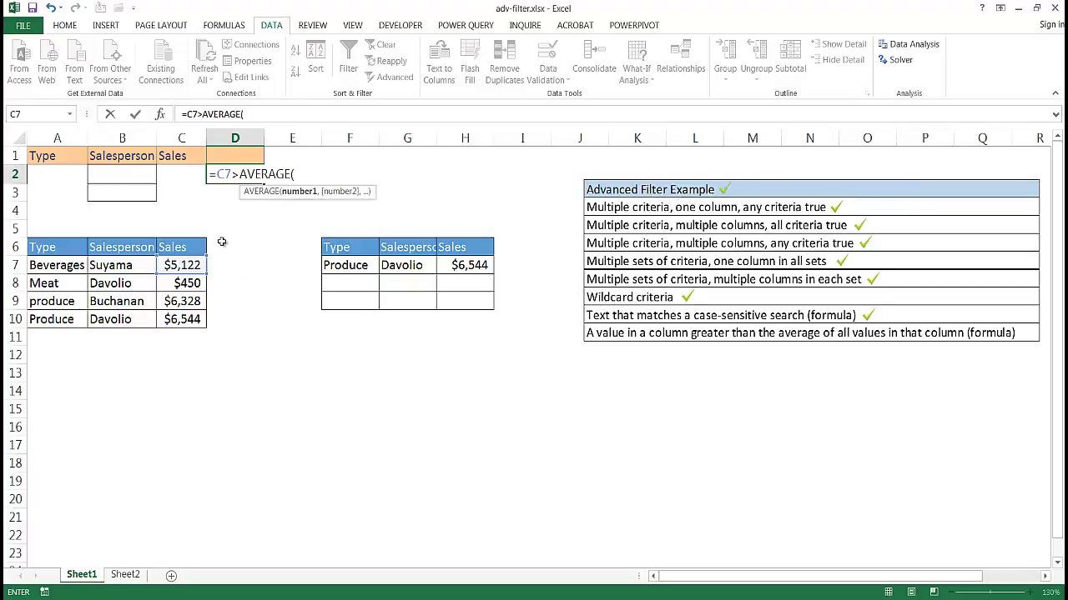
left_click_drag(166, 265, 172, 328)
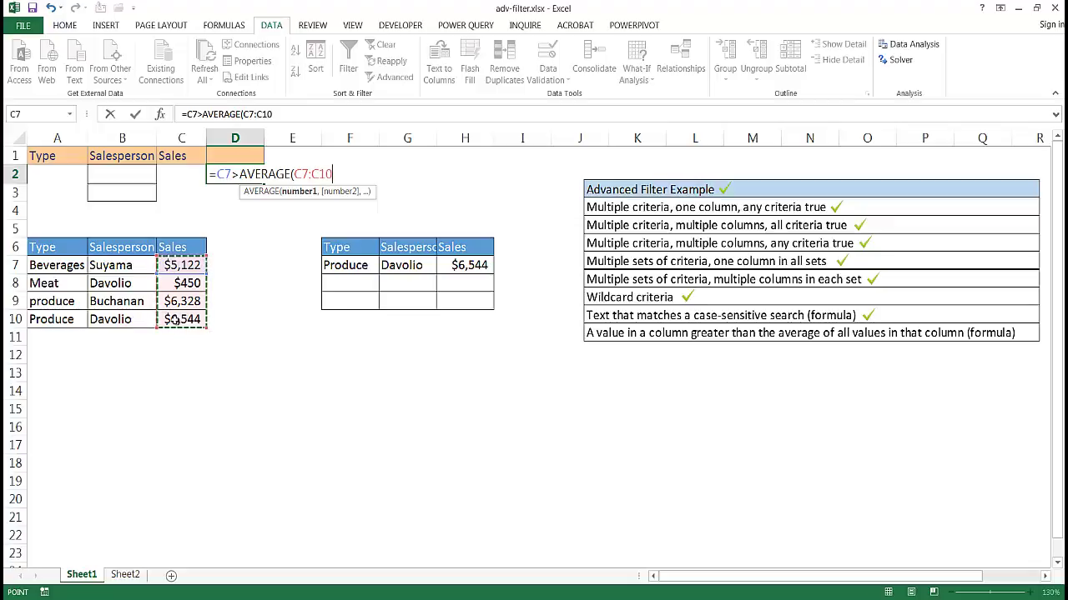
key("F4")
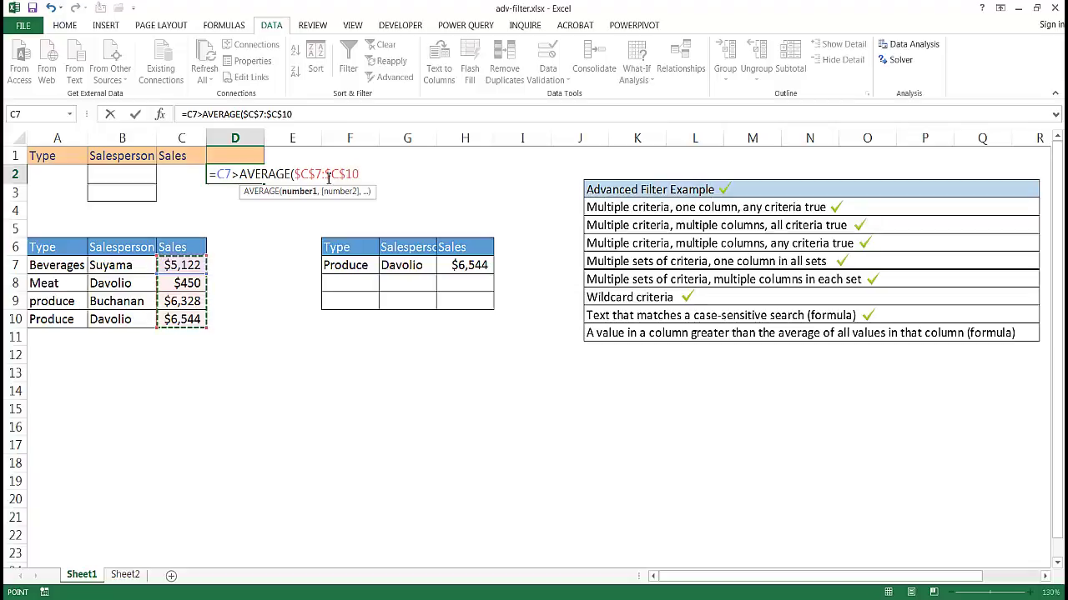
type(")")
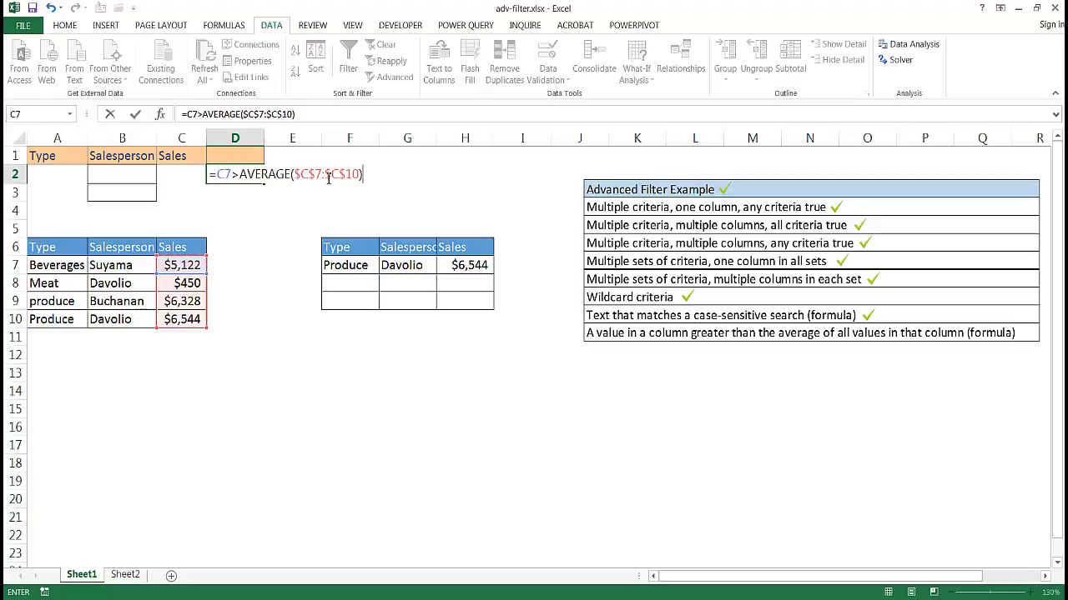
key("Return")
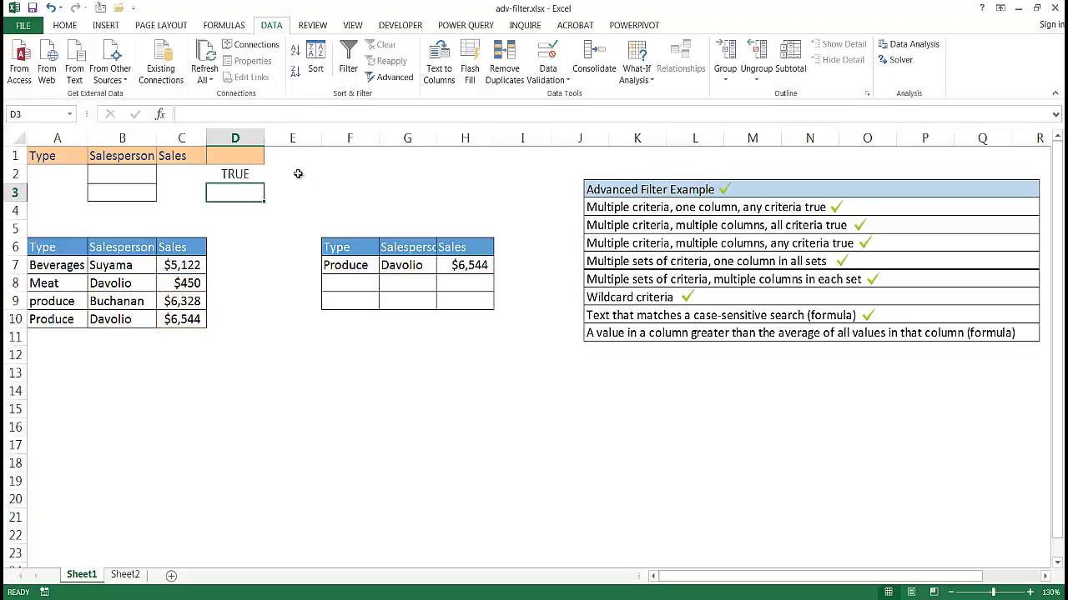
left_click(246, 173)
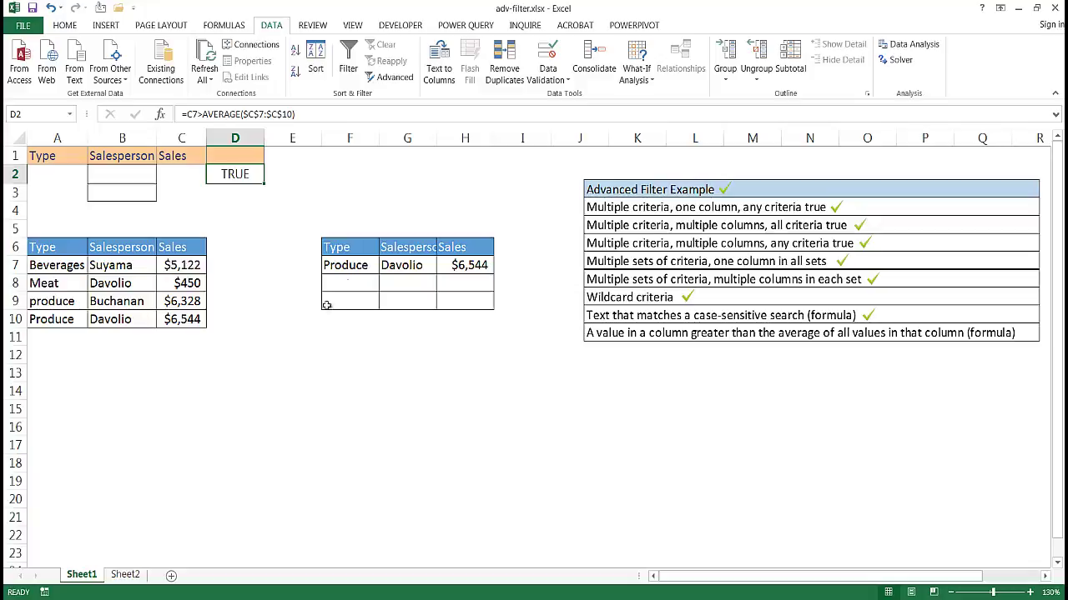
- Clear the contents of columns F:H and run an Advanced Filter of A6:C10 with criteria range A1:D2, copying the above-average rows to F6:H6
left_click_drag(350, 137, 453, 136)
key("Delete")
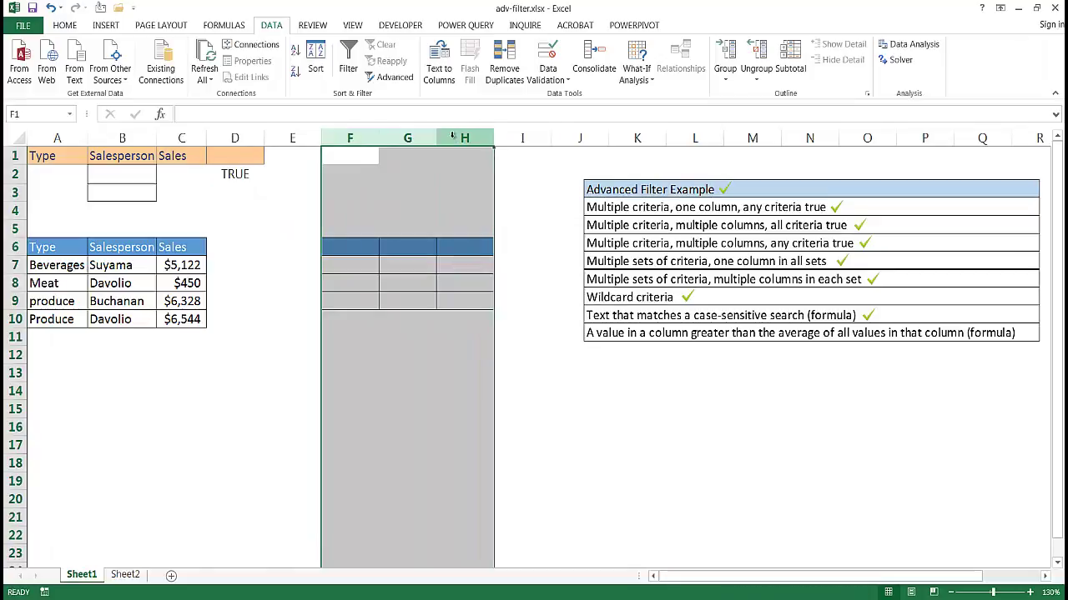
key("alt+a")
key("q")
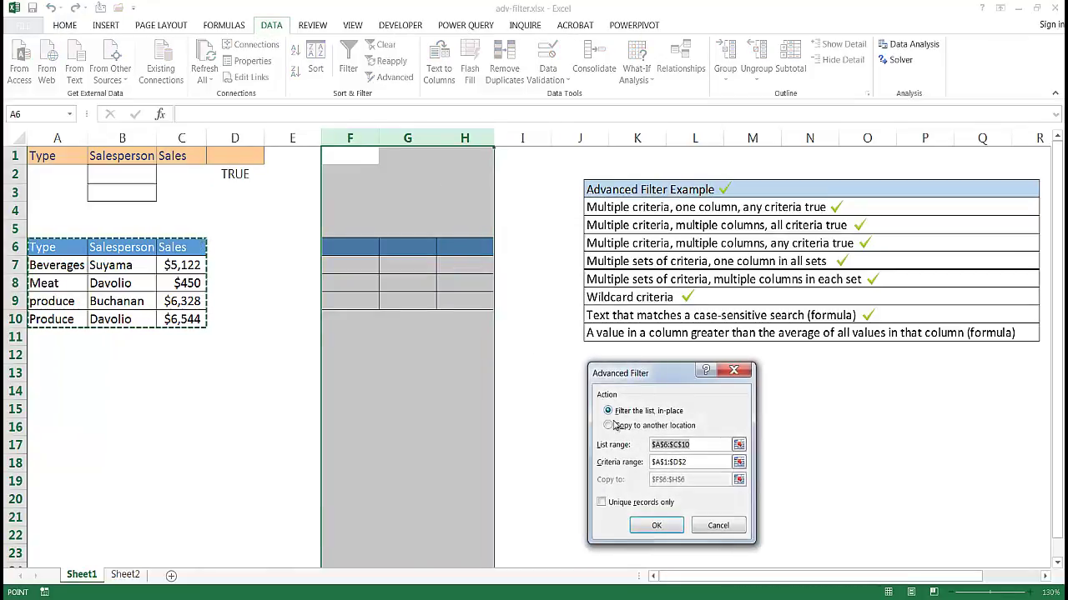
left_click(608, 425)
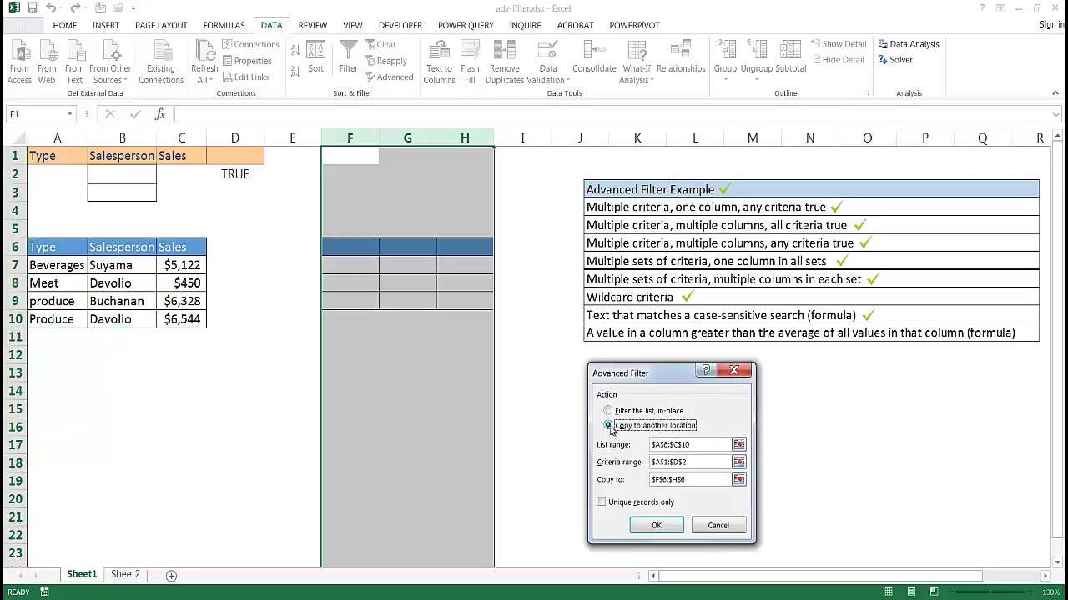
left_click(692, 445)
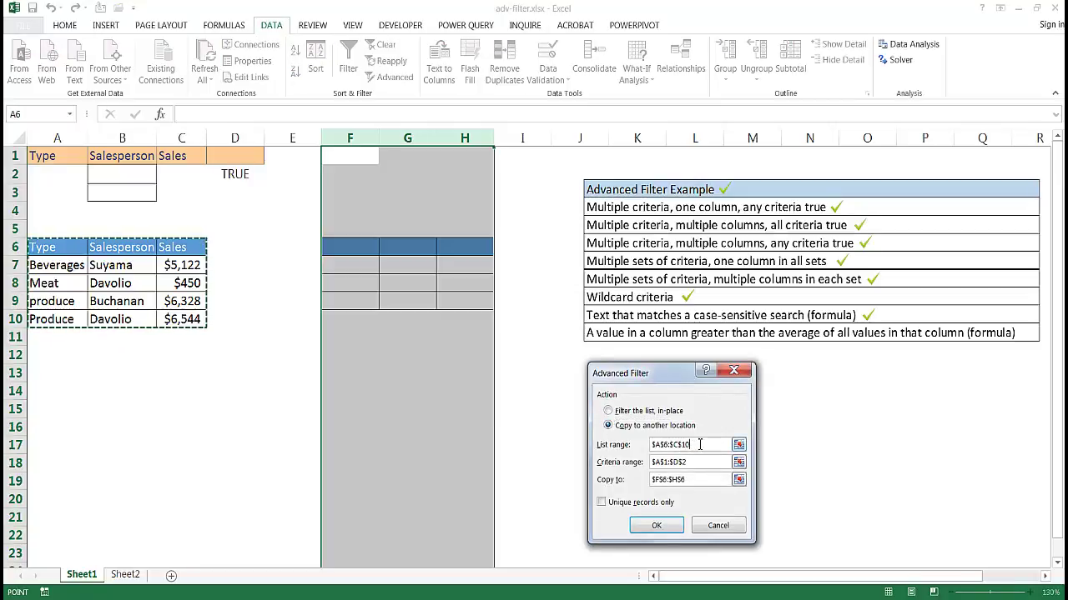
left_click(699, 465)
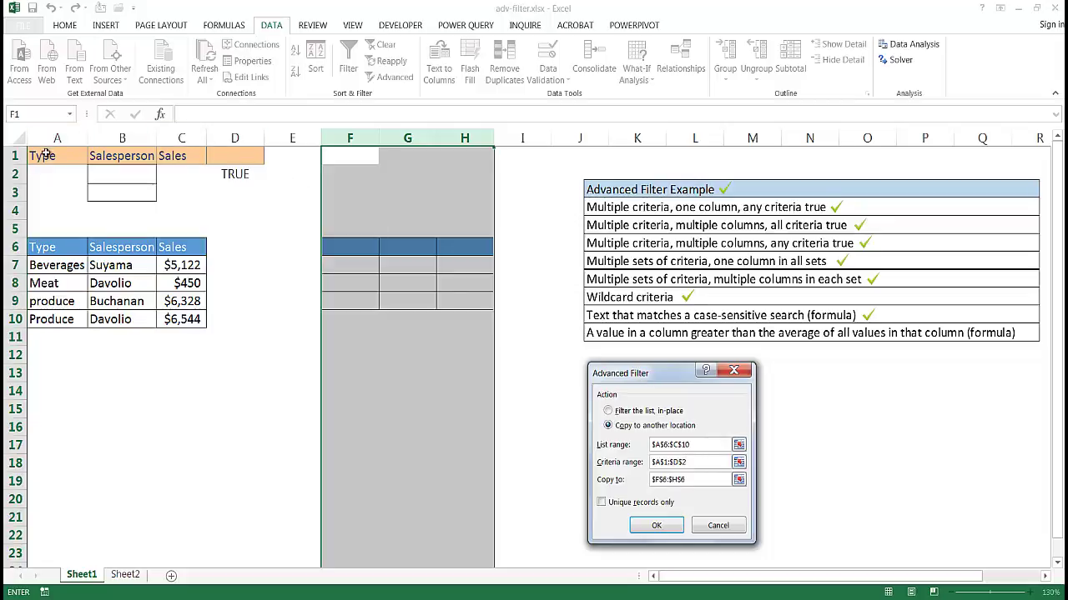
left_click_drag(46, 157, 219, 178)
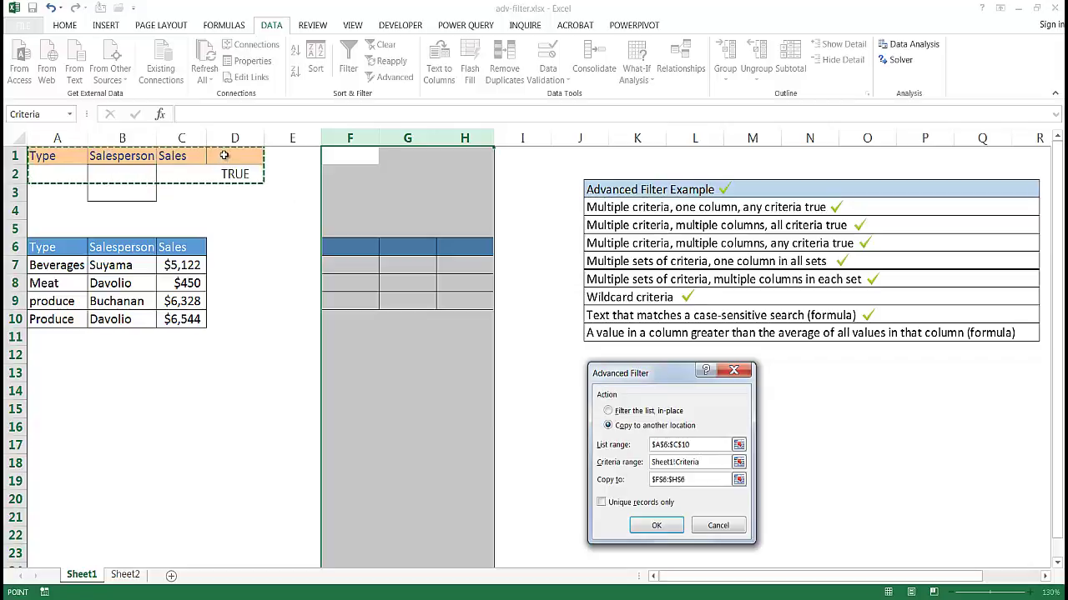
left_click_drag(223, 156, 226, 173)
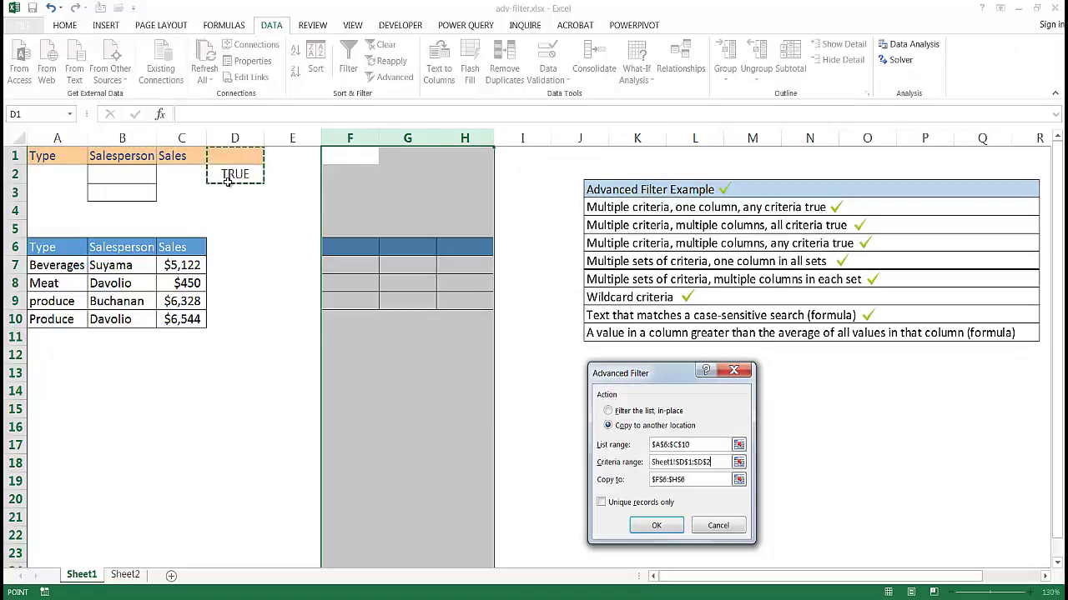
left_click_drag(39, 155, 231, 174)
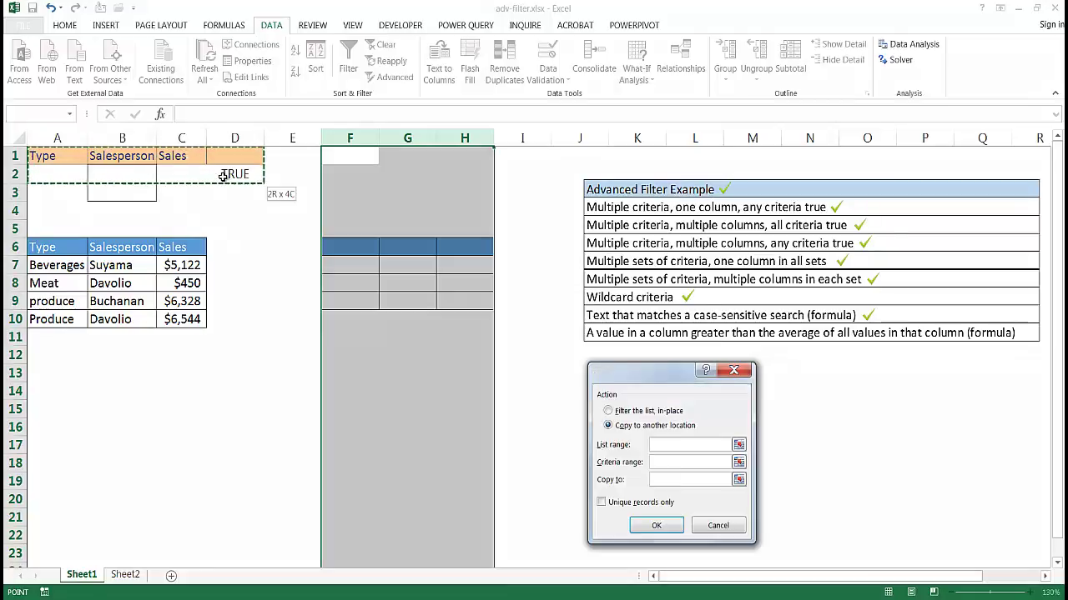
left_click(693, 479)
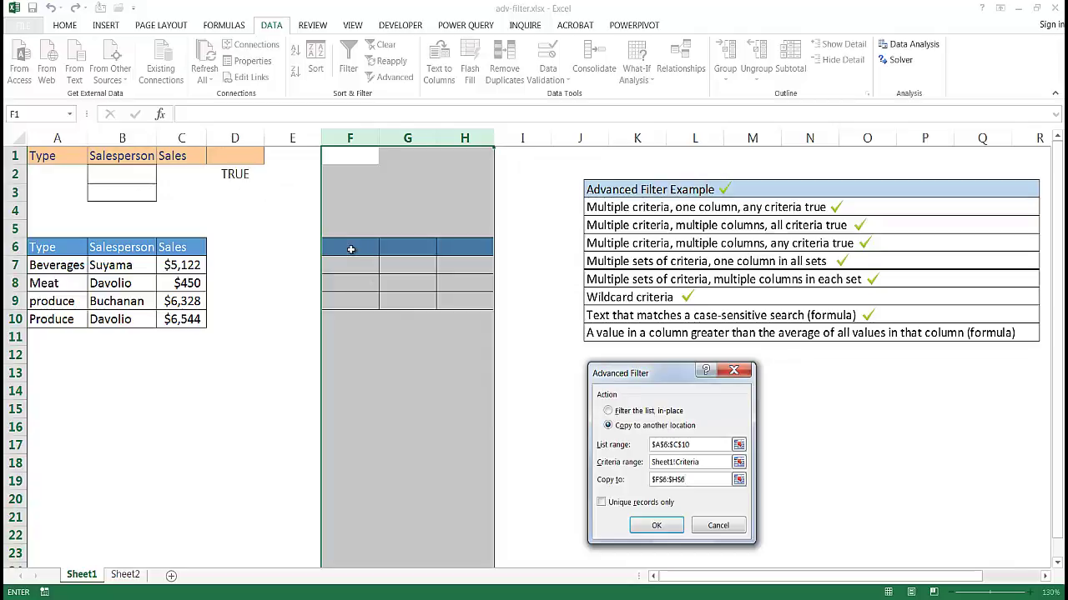
left_click(656, 524)
left_click(531, 465)
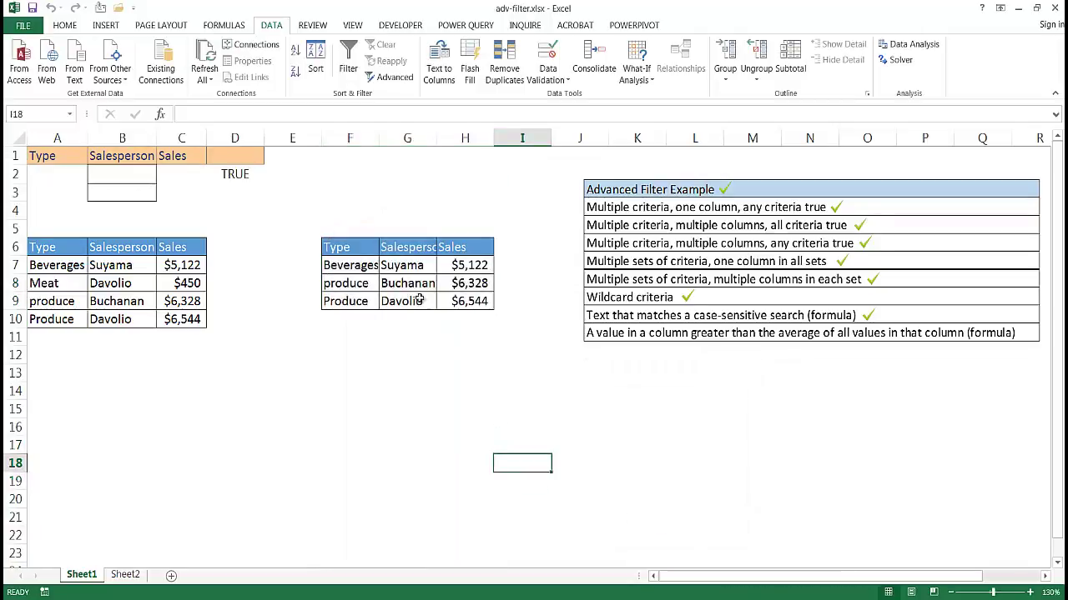
- Compare the filtered rows with the average of C7:C10 and move the remaining check mark beside the greater-than-average example
left_click_drag(354, 267, 475, 301)
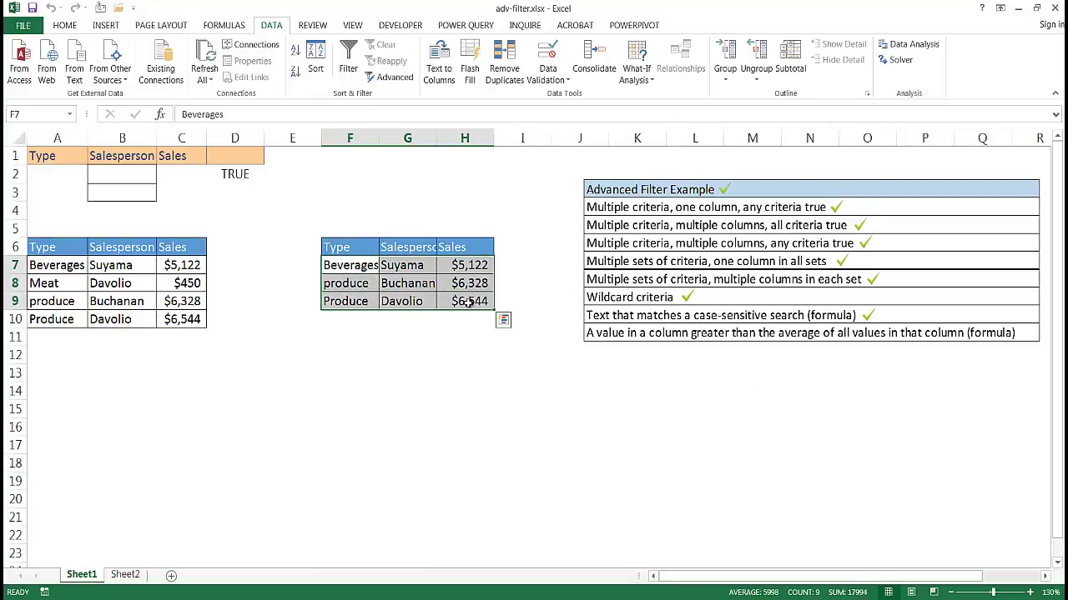
left_click(187, 285)
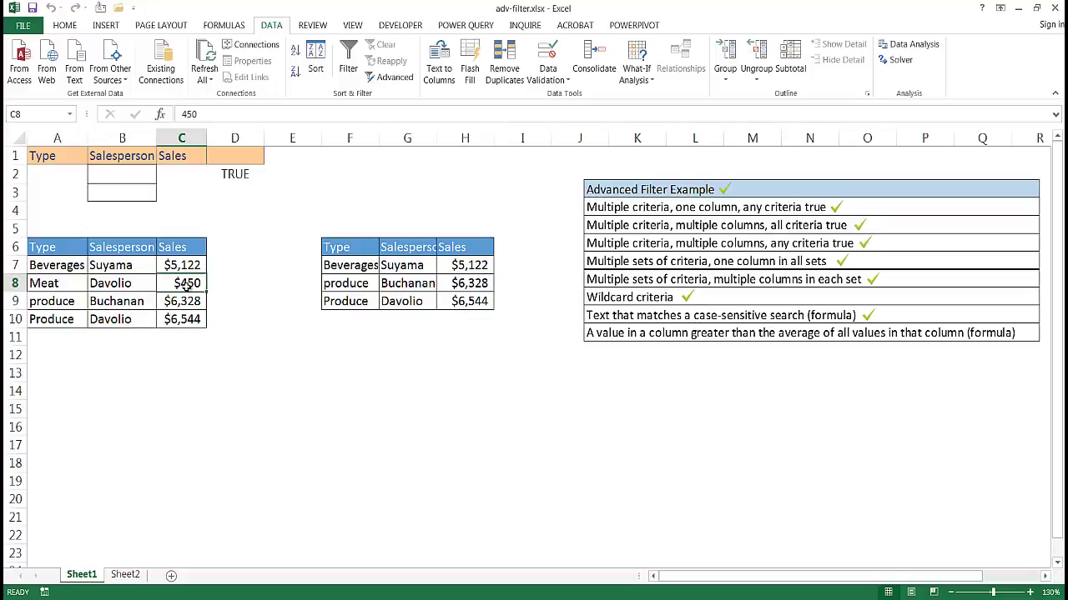
left_click_drag(188, 266, 187, 324)
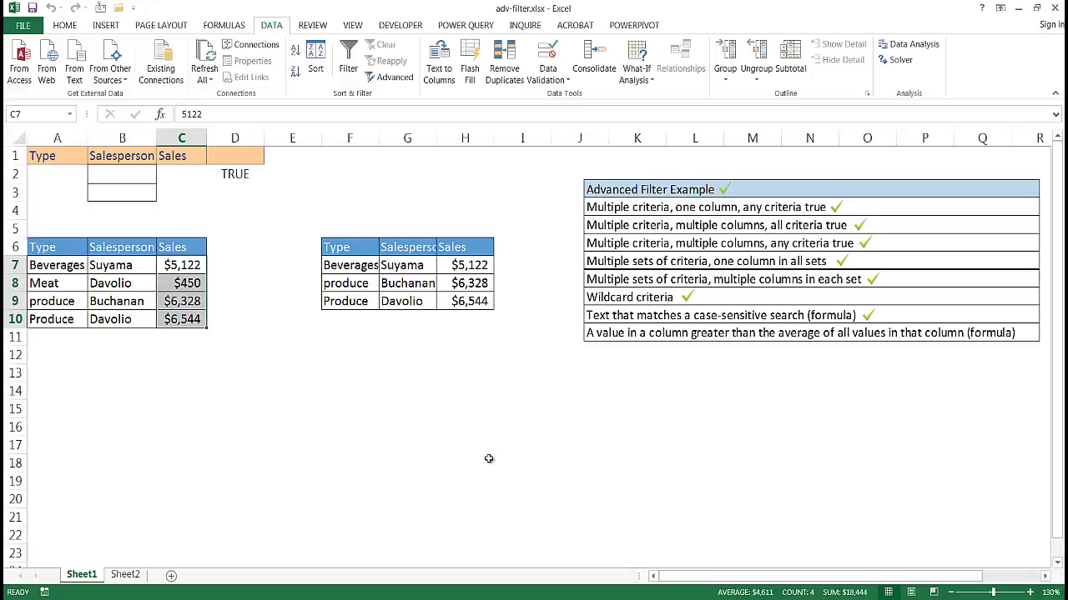
left_click(488, 448)
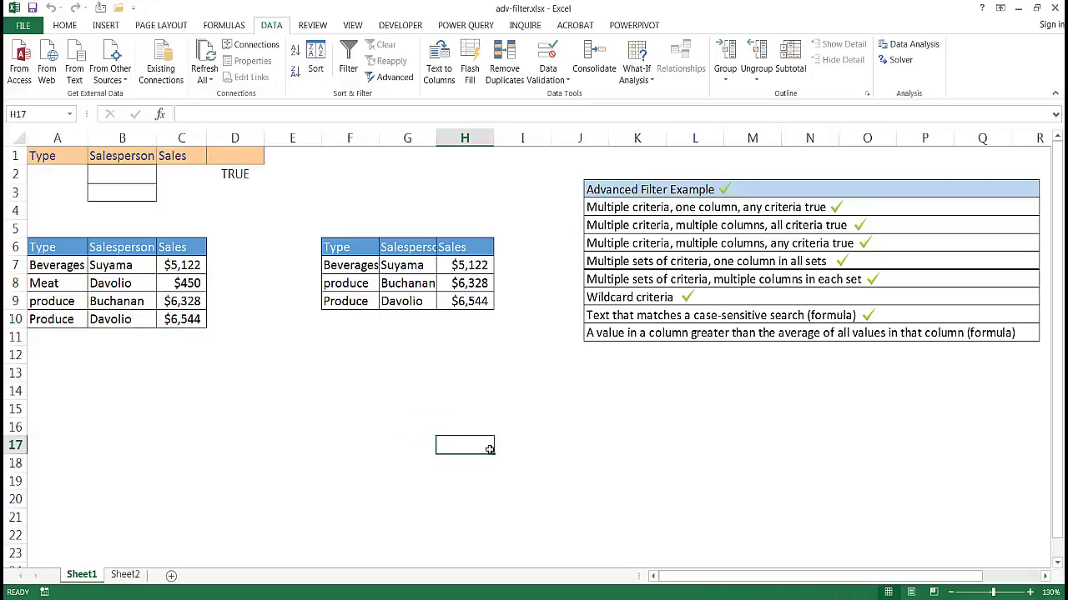
left_click(725, 189)
left_click_drag(726, 189, 1025, 332)
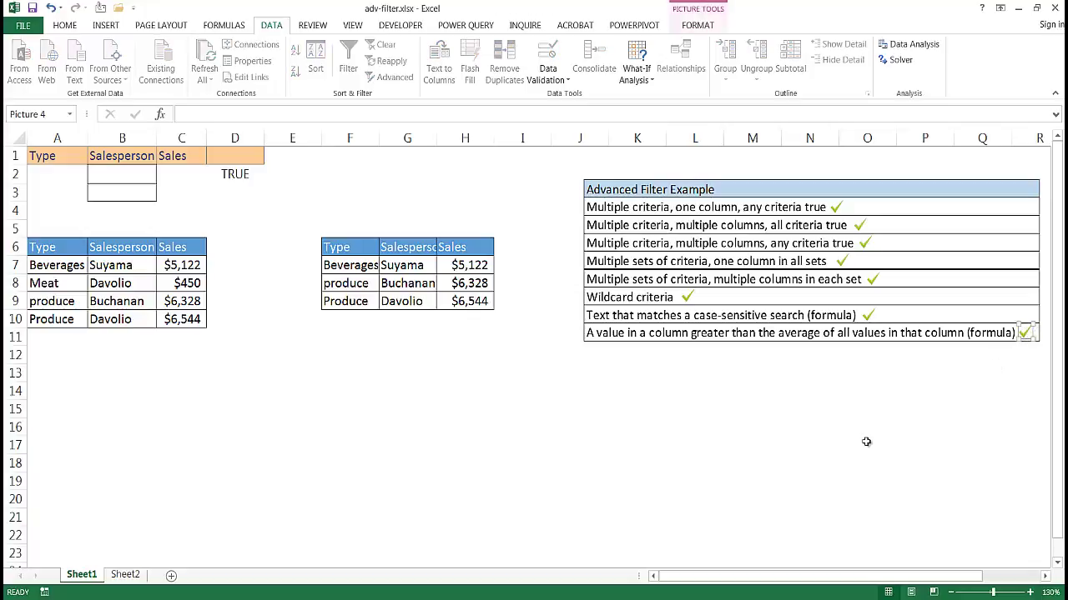